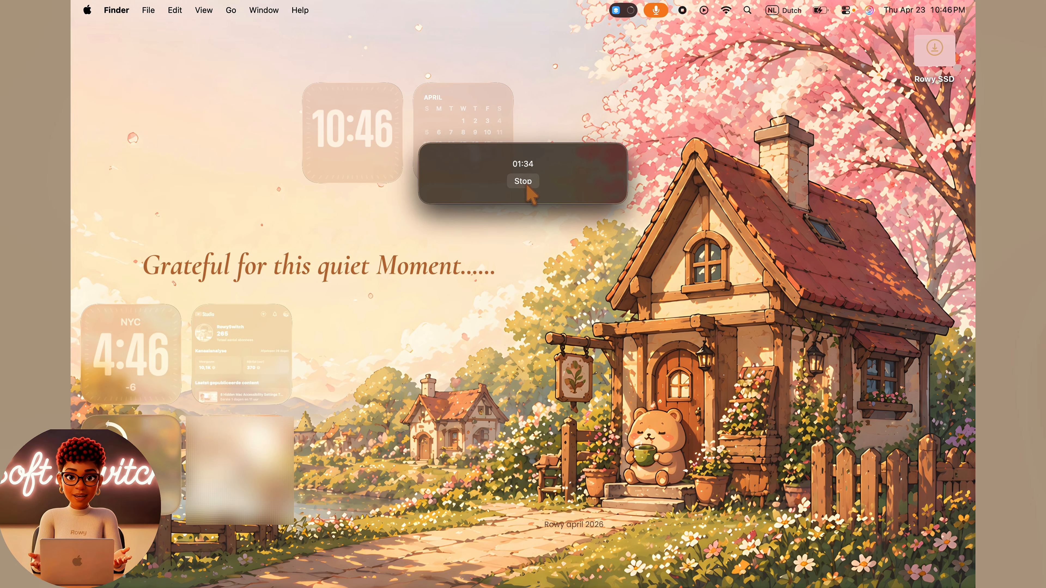
- Stop the meeting recording and review the generated summary document from the short summary to the clear next step
left_click(523, 181)
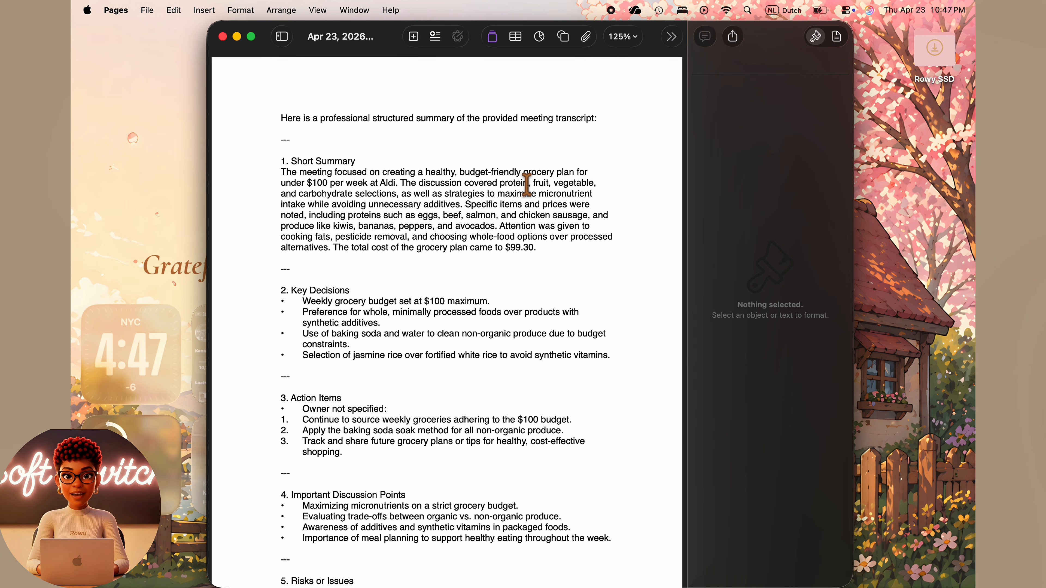
scroll(527, 184, "down", 10)
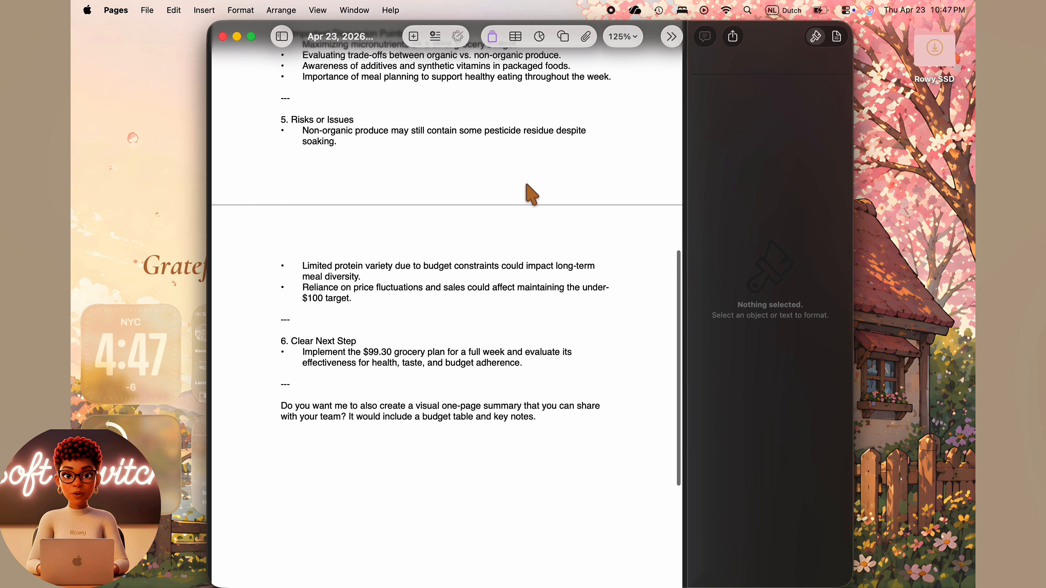
scroll(528, 193, "down", 2)
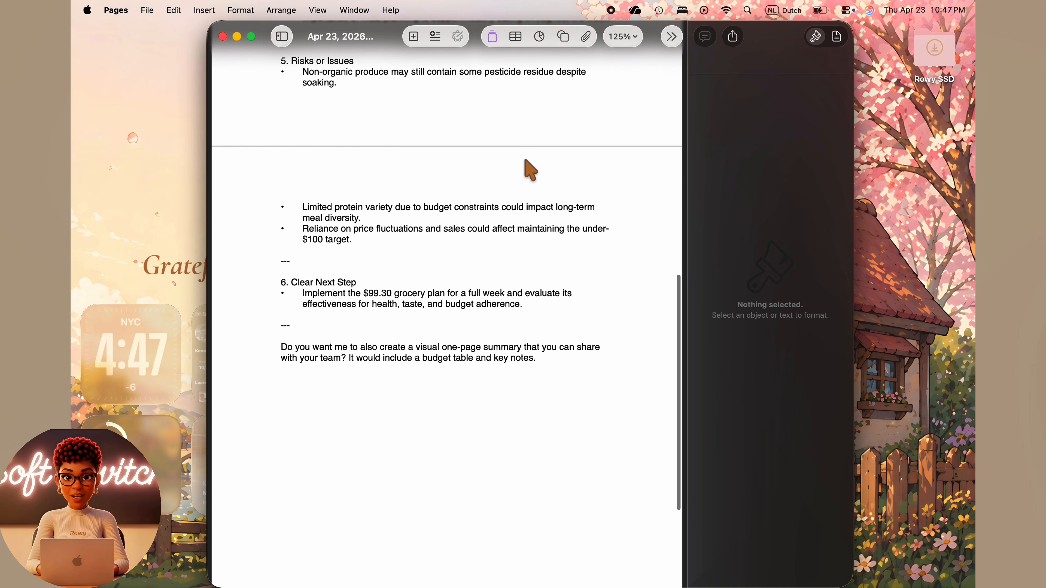
scroll(527, 162, "up", 10)
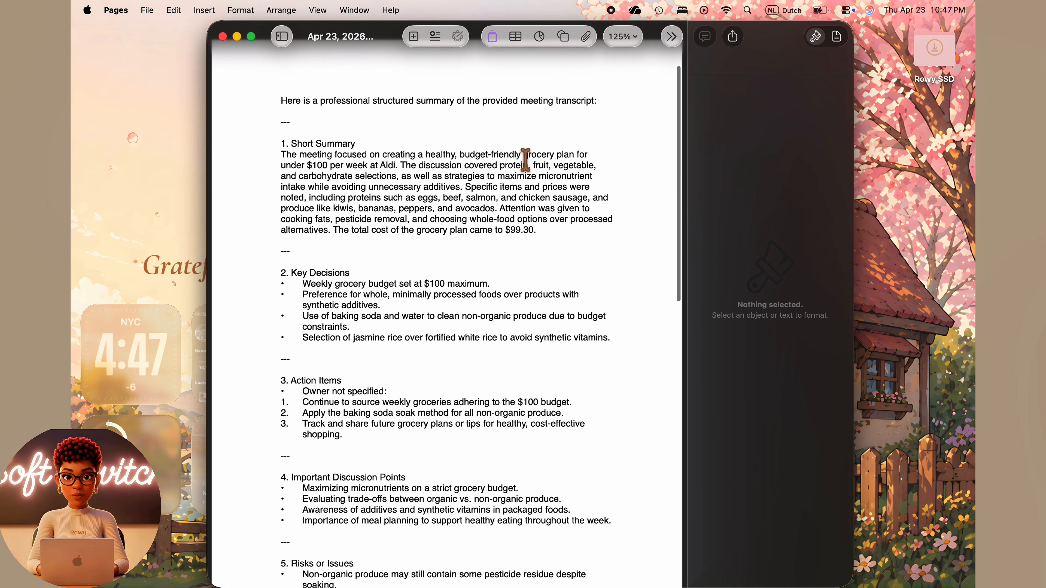
scroll(526, 161, "down", 12)
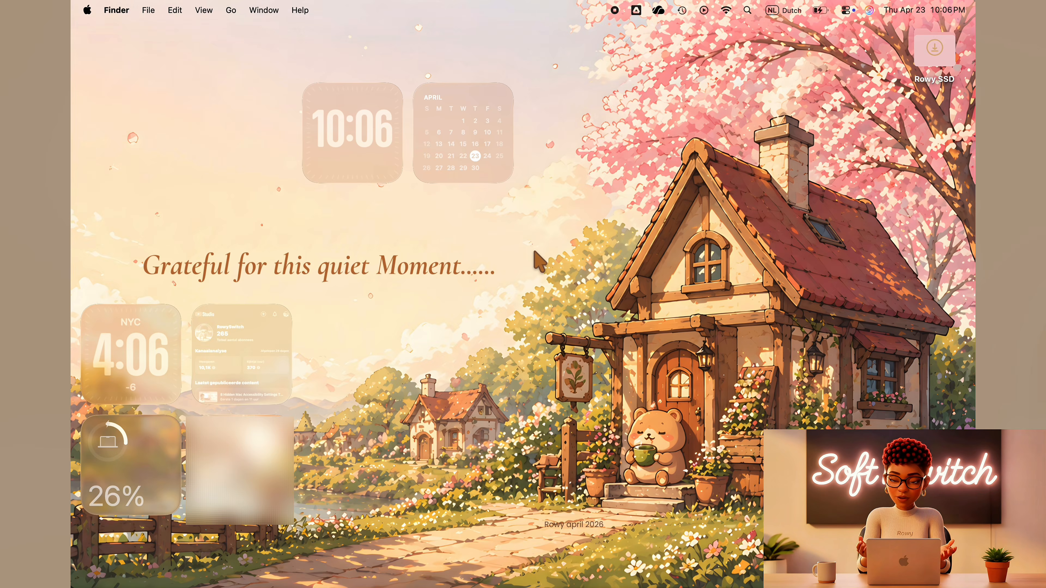
- Switch to the Shortcuts app, expand its window to full screen and show all shortcuts
key("super+space")
type("sho")
key("Return")
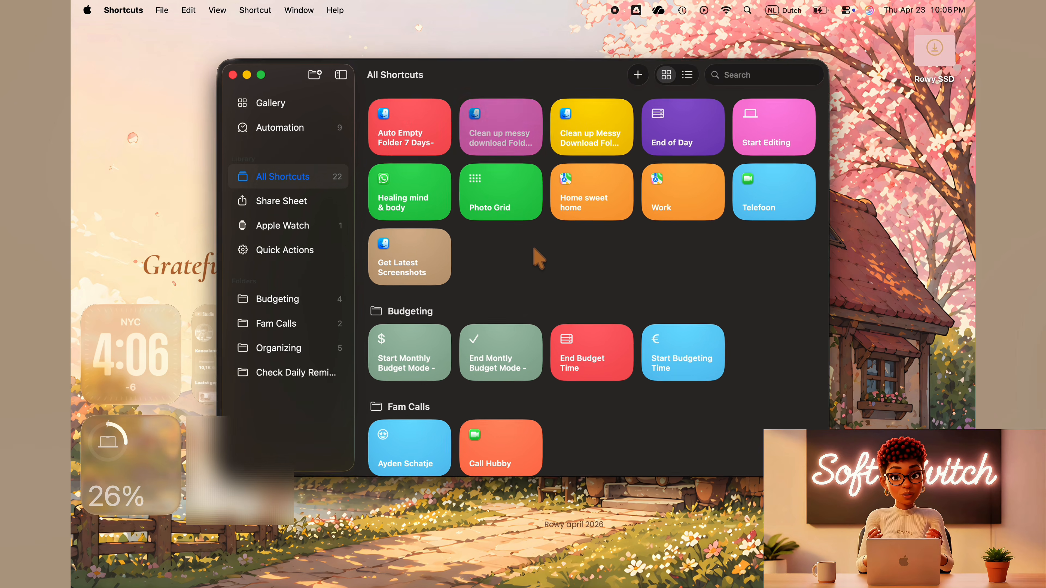
left_click(259, 74)
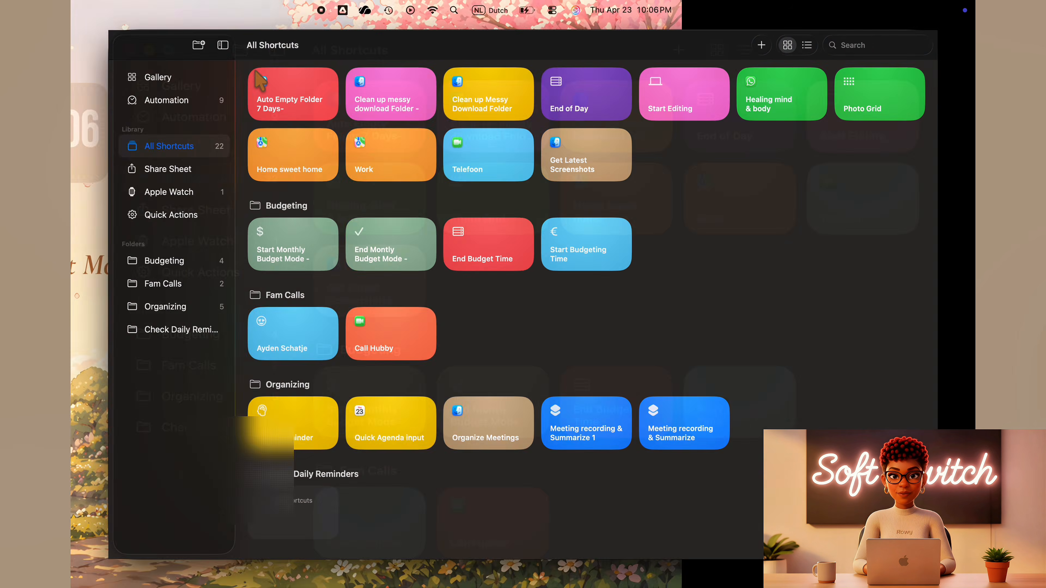
left_click(155, 143)
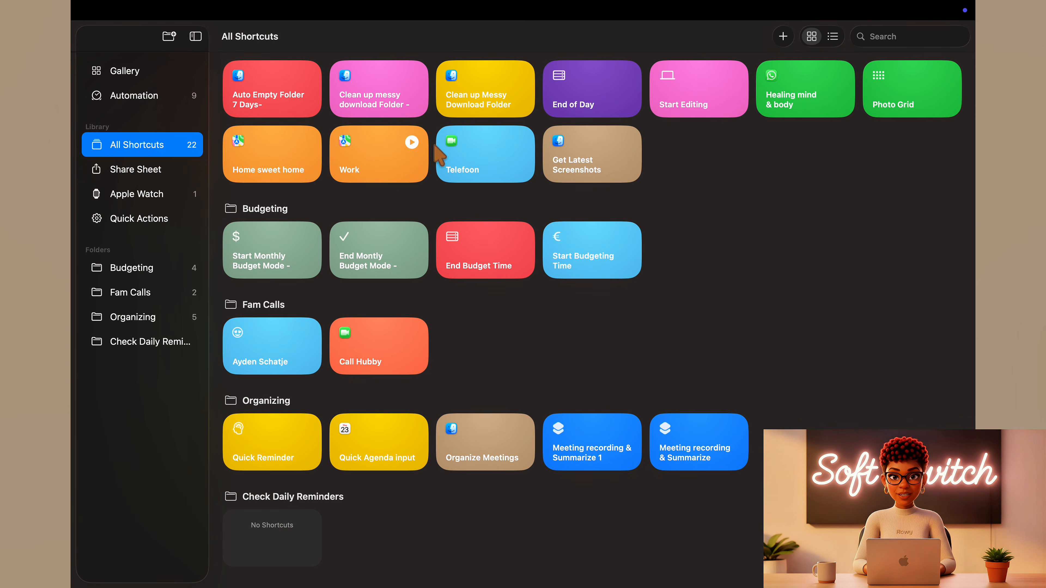
- Create a new shortcut named "Record & Sum Meeting" and give it a green icon with the last symbol found for "not"
left_click(783, 37)
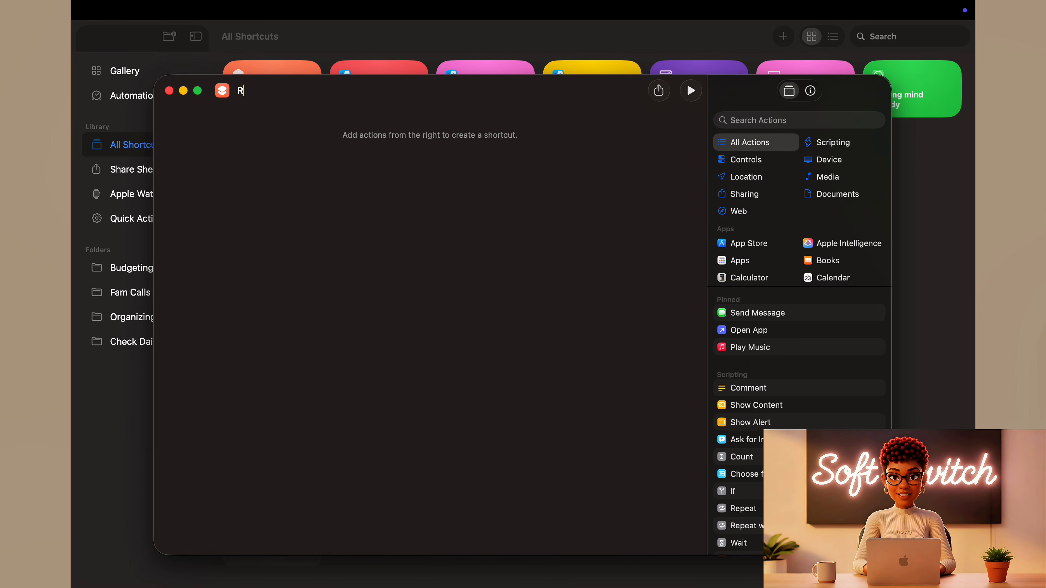
type("Record & Sum Meeting")
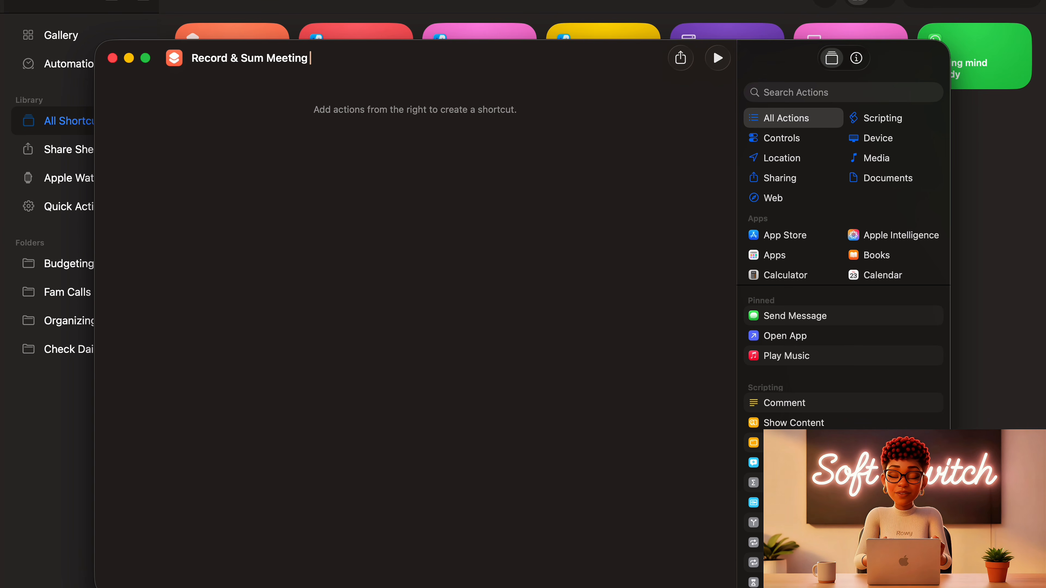
left_click(174, 60)
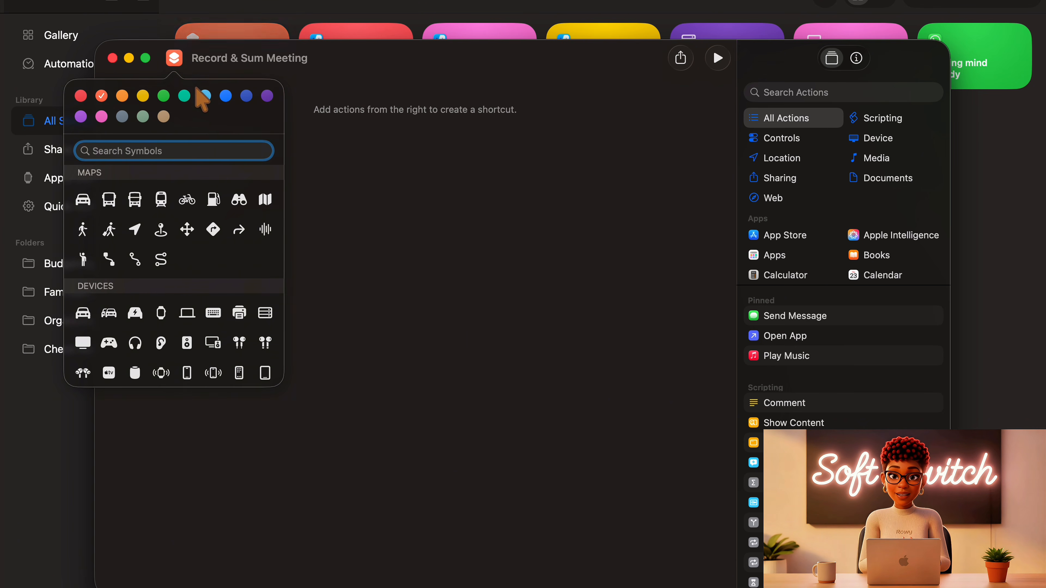
left_click(163, 97)
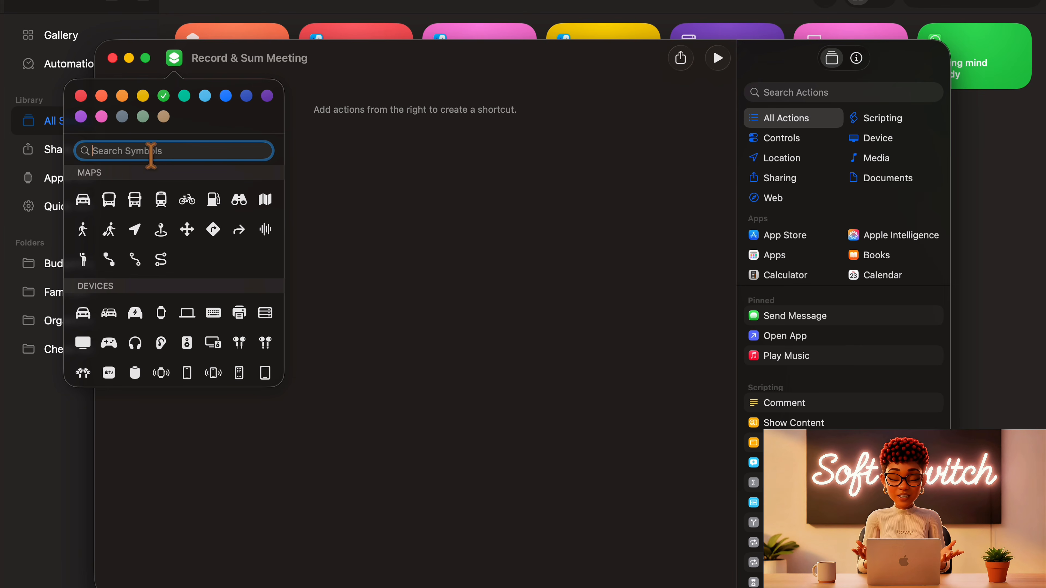
type("not")
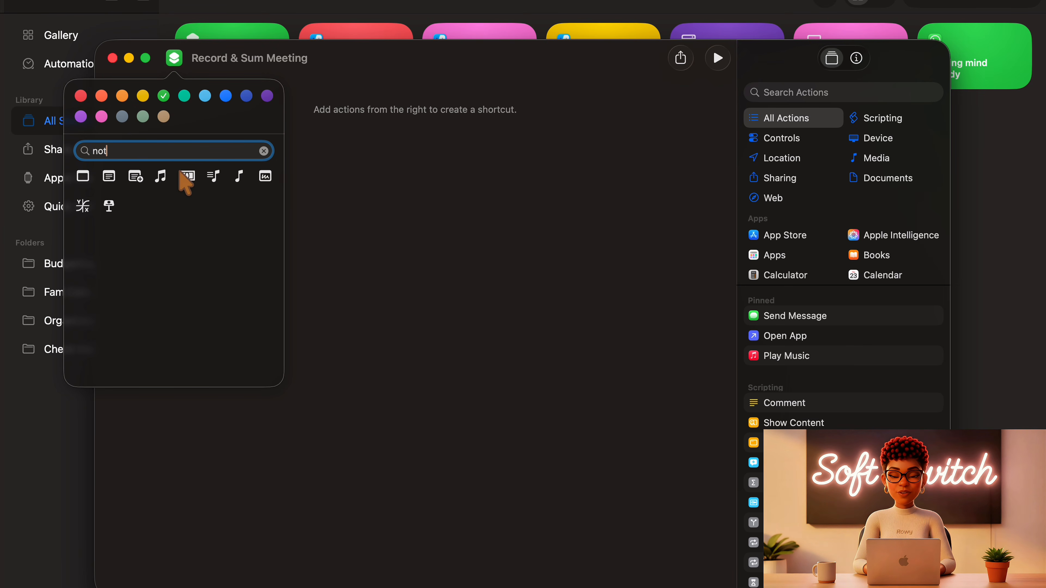
left_click(266, 177)
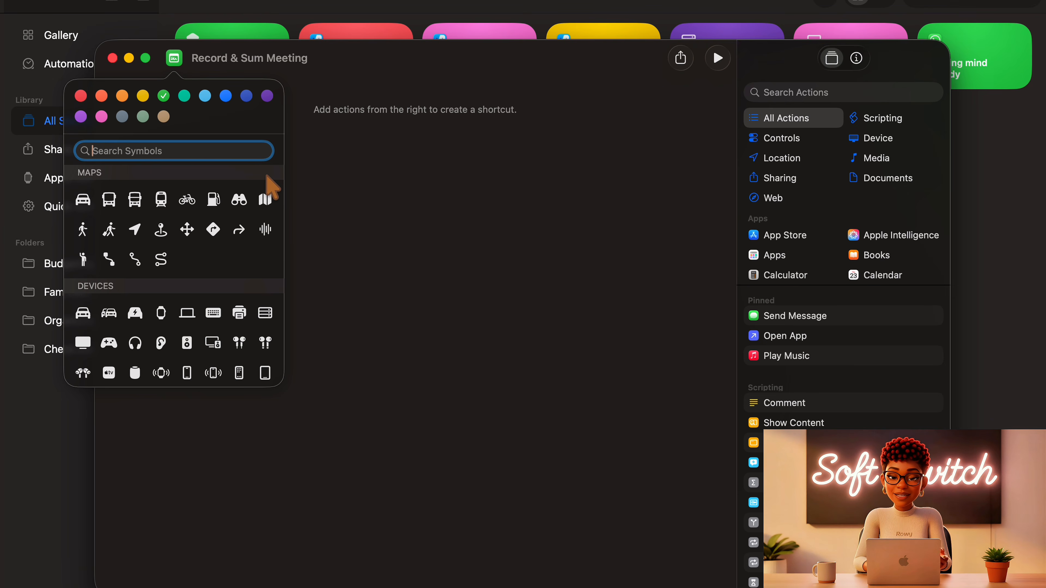
left_click(362, 196)
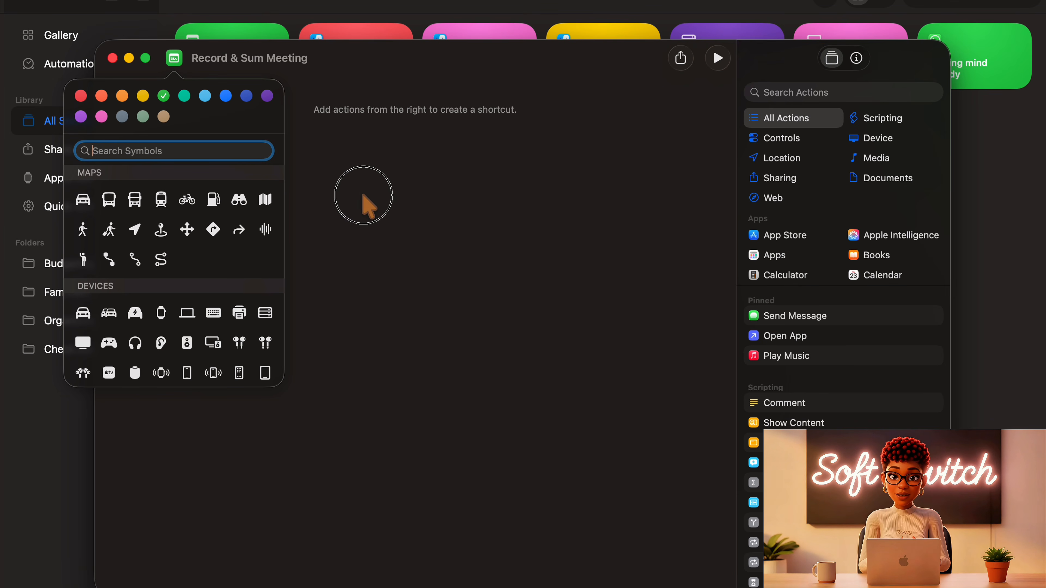
- Find the Ask for Input action and add it as the shortcut's first action
left_click(766, 92)
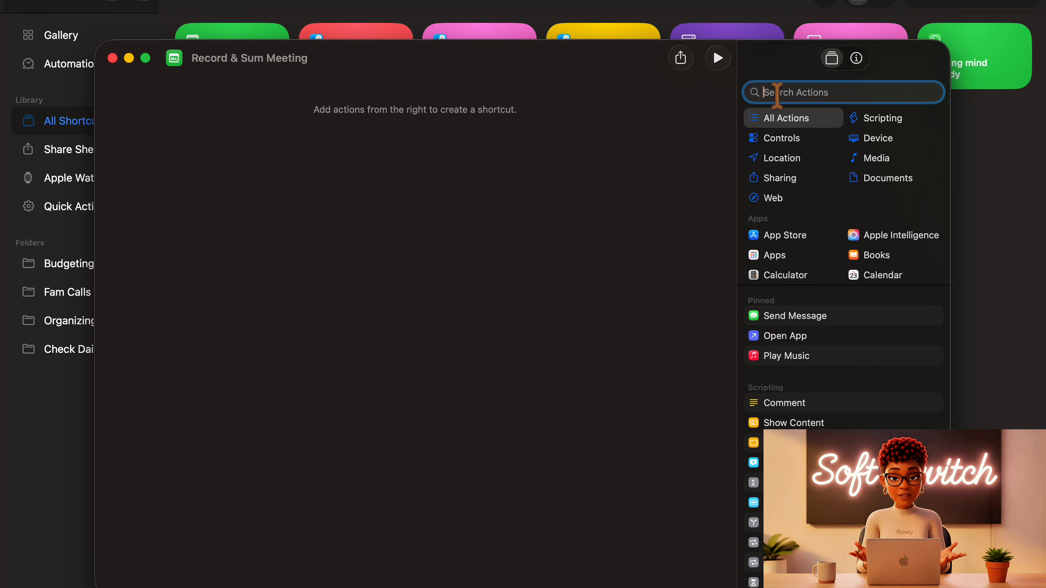
type("ask")
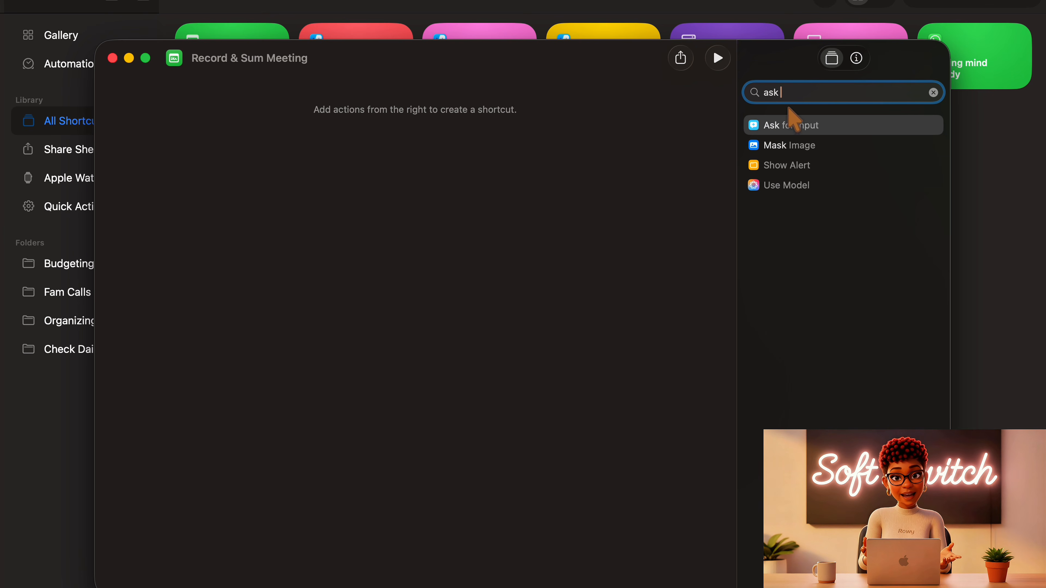
left_click_drag(813, 133, 397, 123)
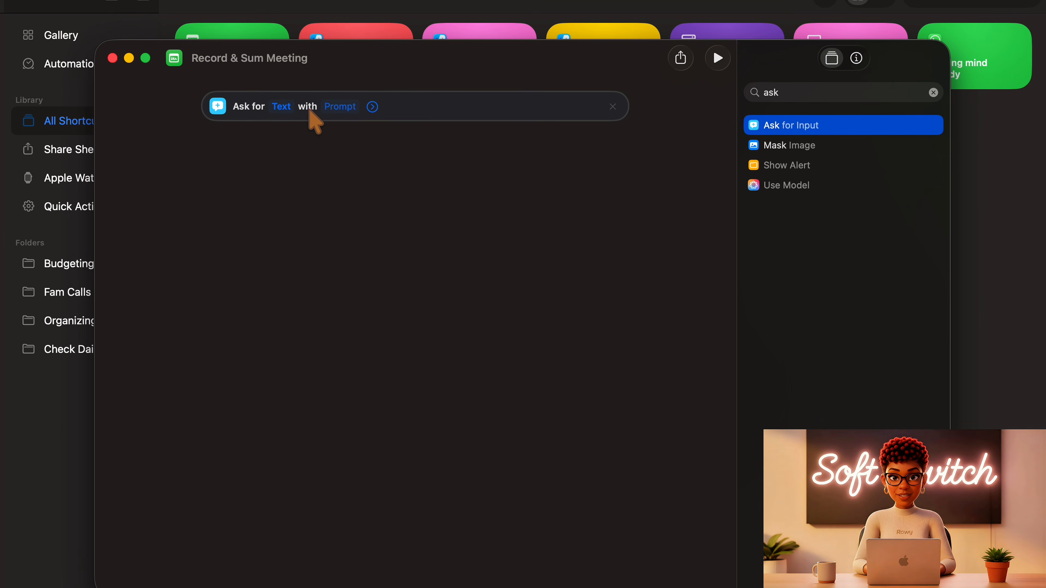
- Set the Ask for Input prompt to "Meeting name?" and check the action's additional options
left_click(338, 110)
type("Me")
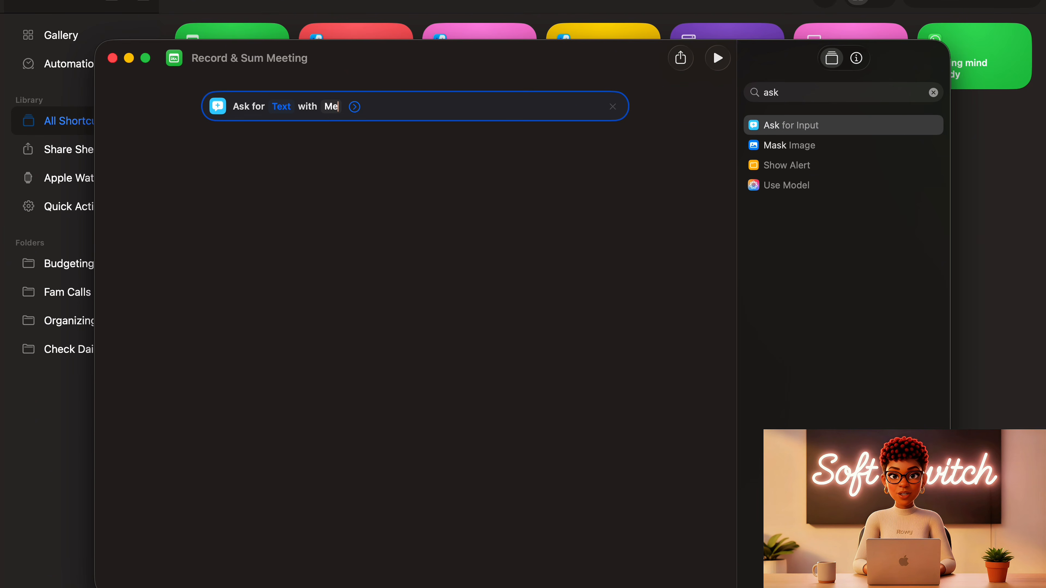
type("eting name")
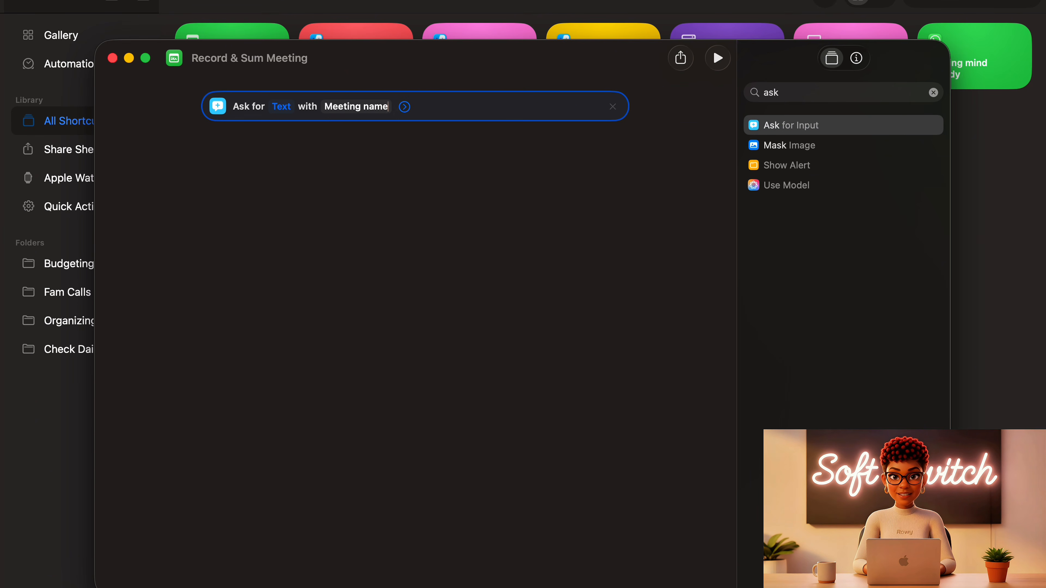
left_click(406, 165)
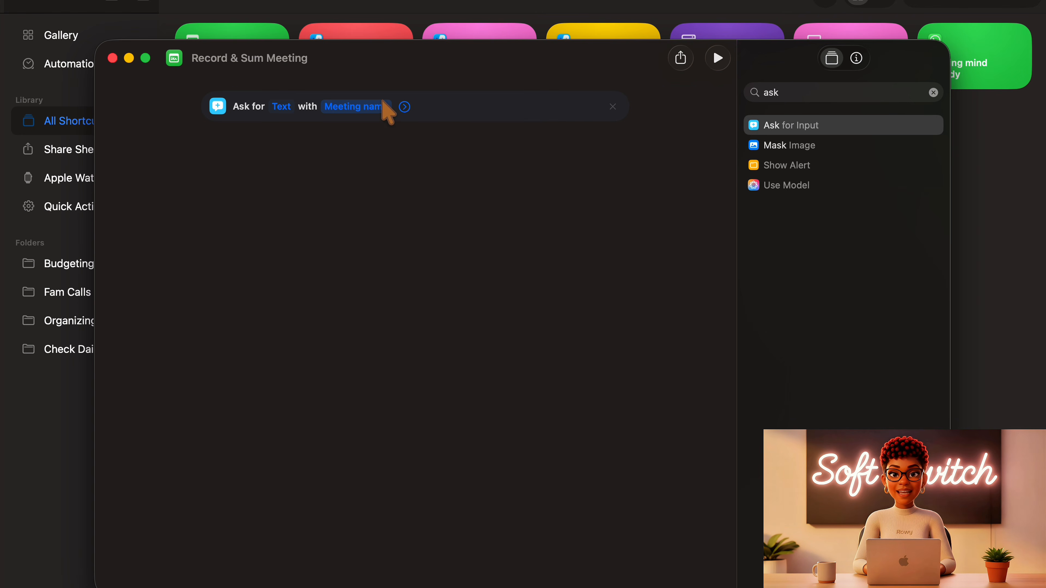
left_click(386, 106)
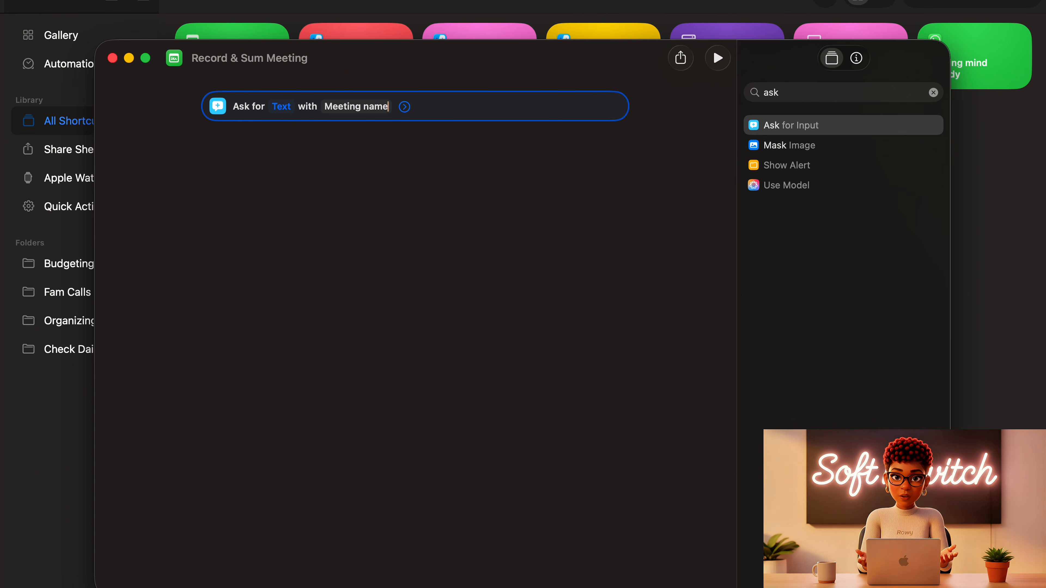
type("?")
left_click(425, 159)
left_click(410, 107)
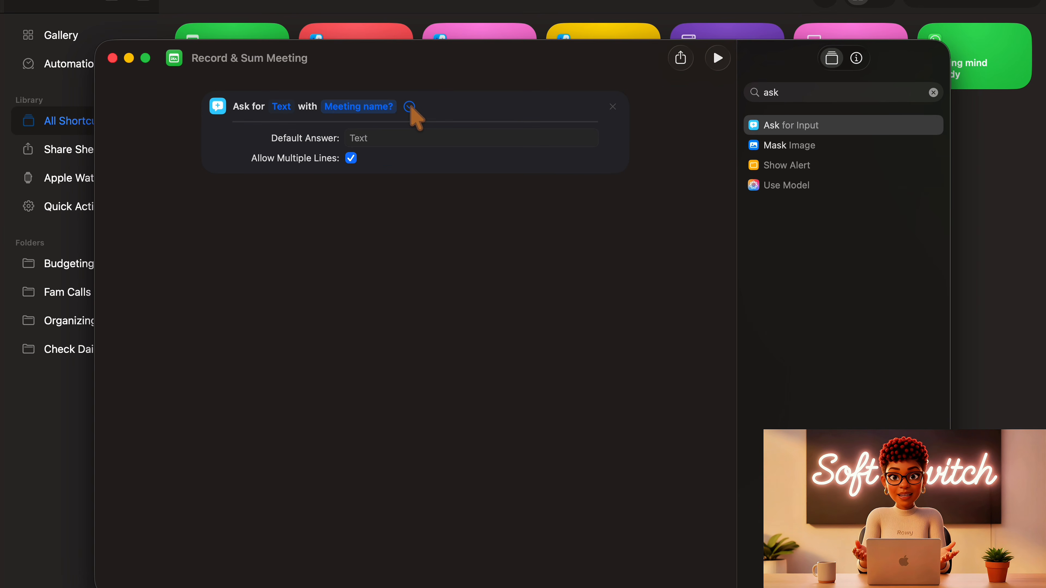
left_click(410, 107)
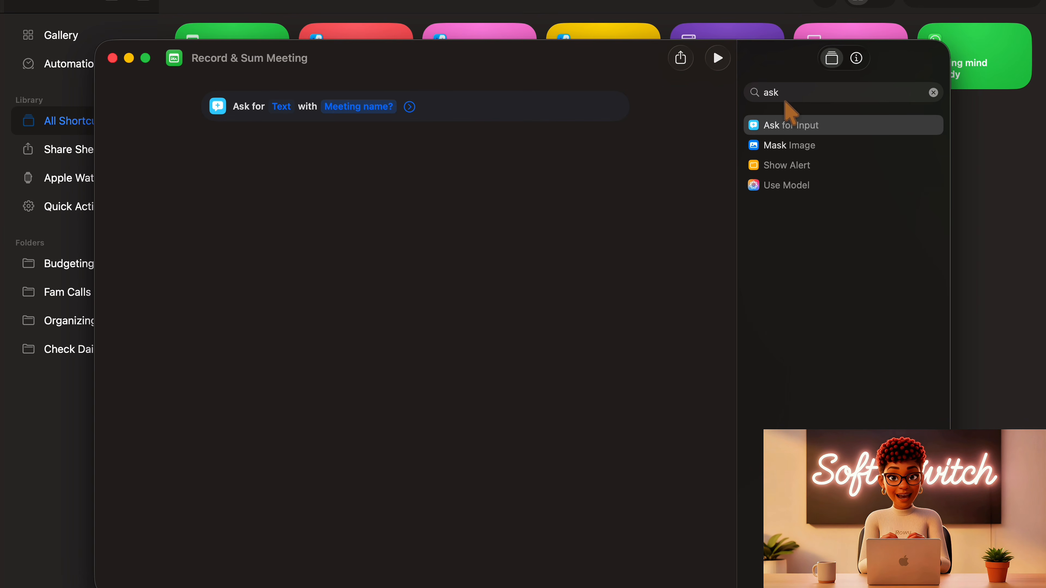
- Find the Date action and add it with Current Date below the Ask for Input action
left_click(786, 93)
left_click_drag(785, 94, 749, 94)
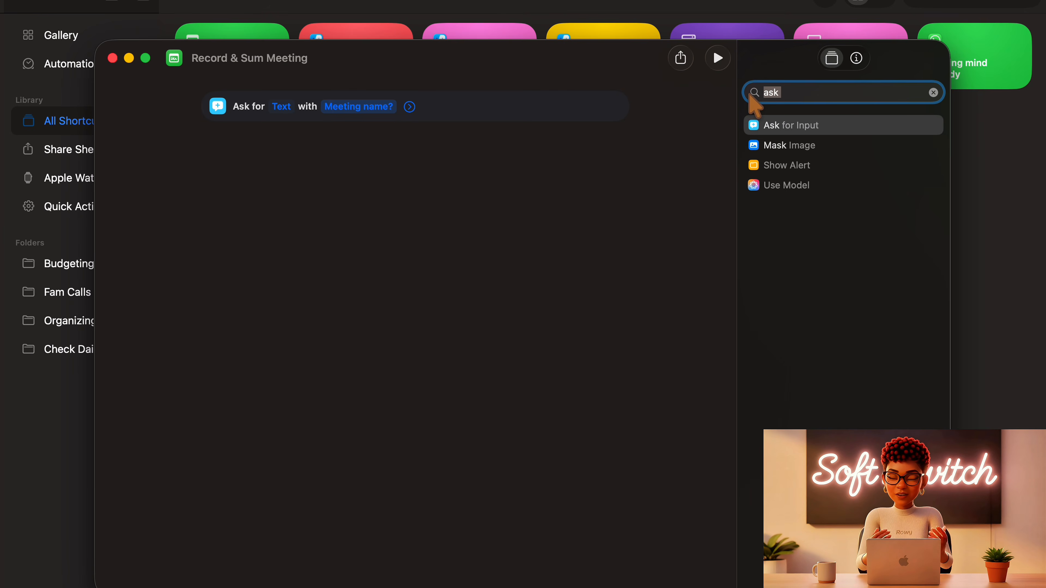
key("BackSpace")
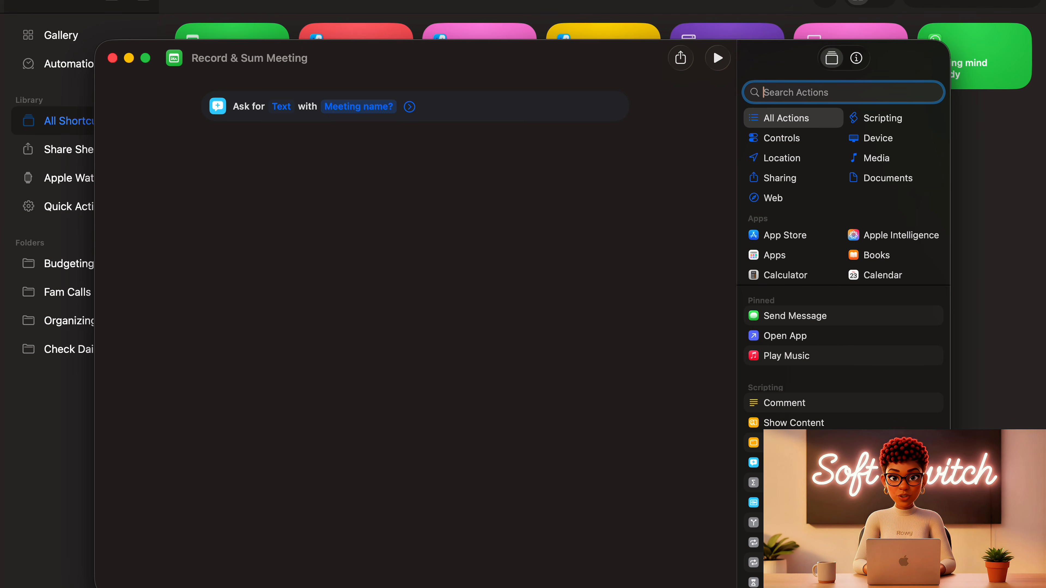
type("current d")
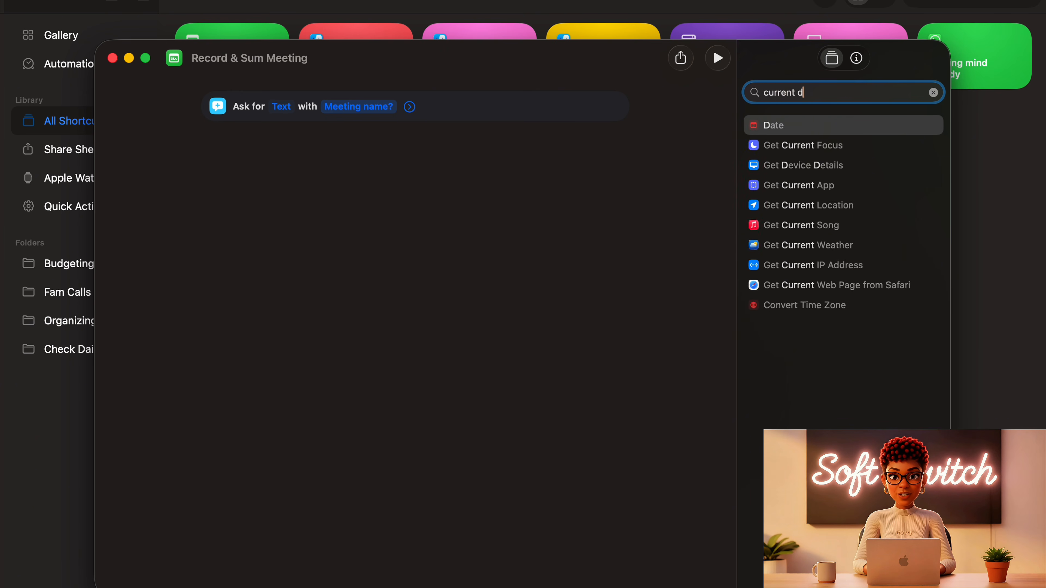
type("at")
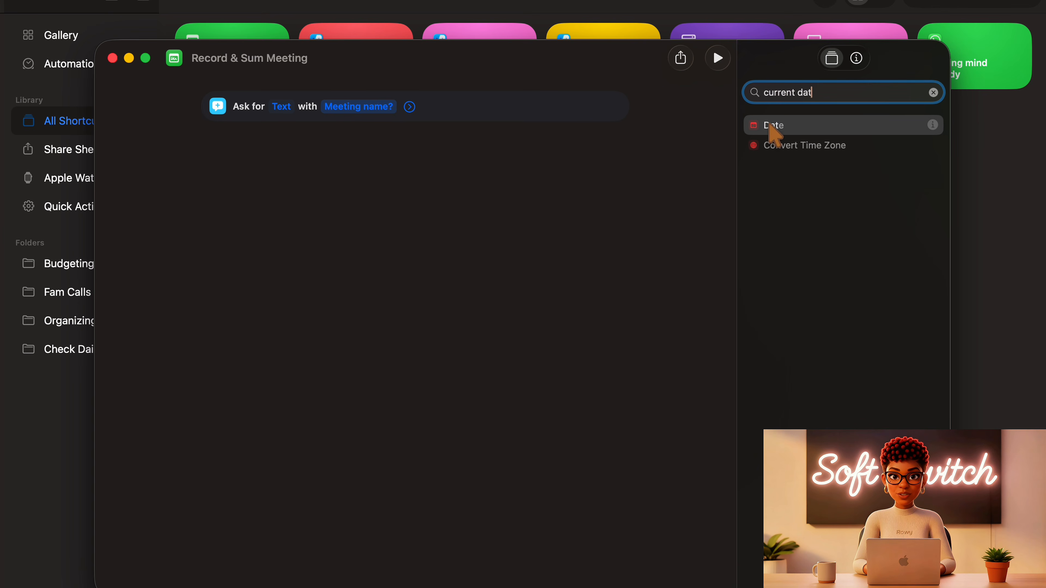
left_click_drag(776, 130, 377, 153)
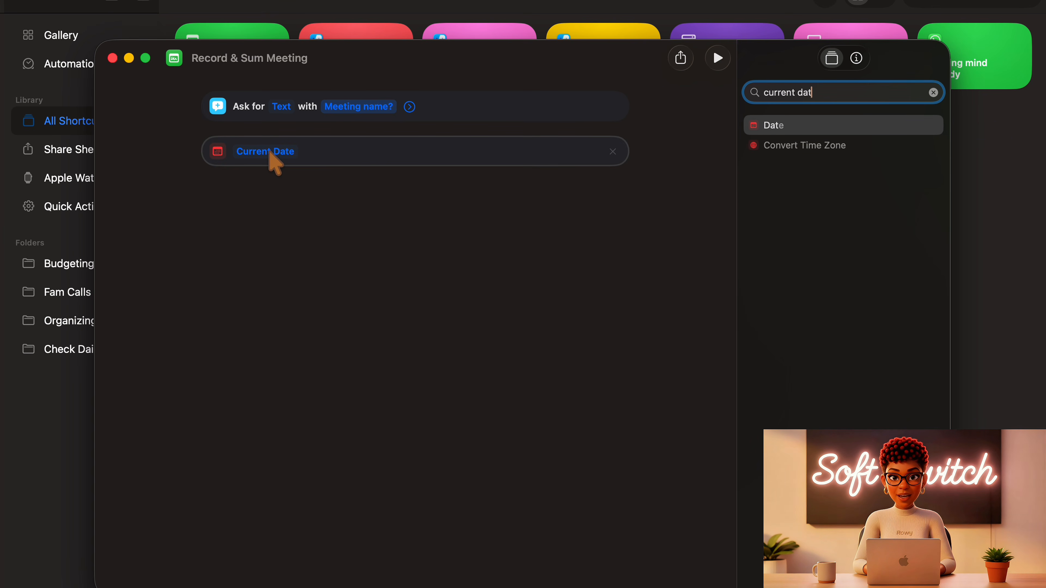
- Find the Text action and add it below the Current Date action
left_click(933, 93)
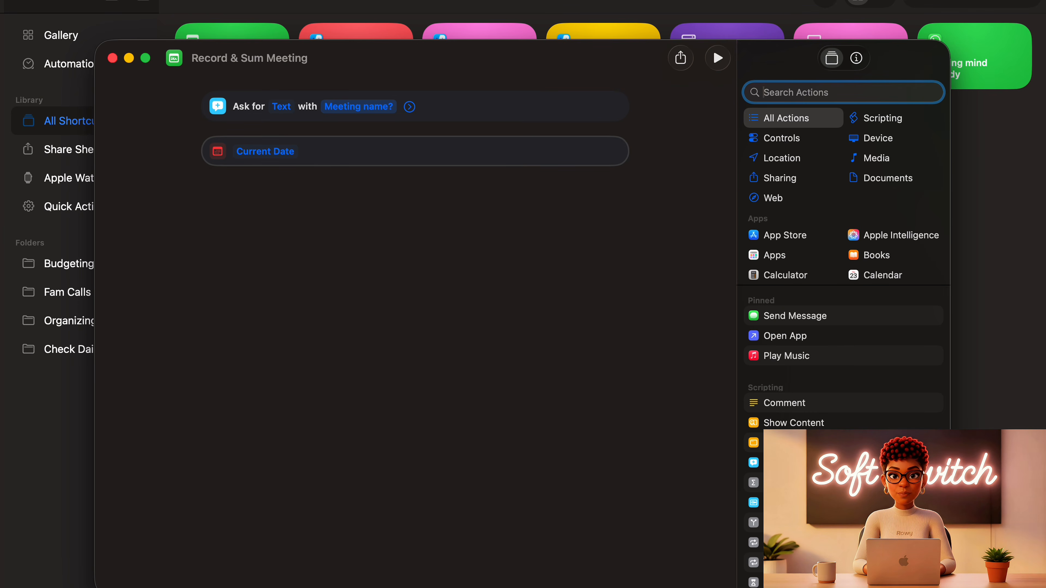
type("tex")
left_click_drag(800, 125, 505, 219)
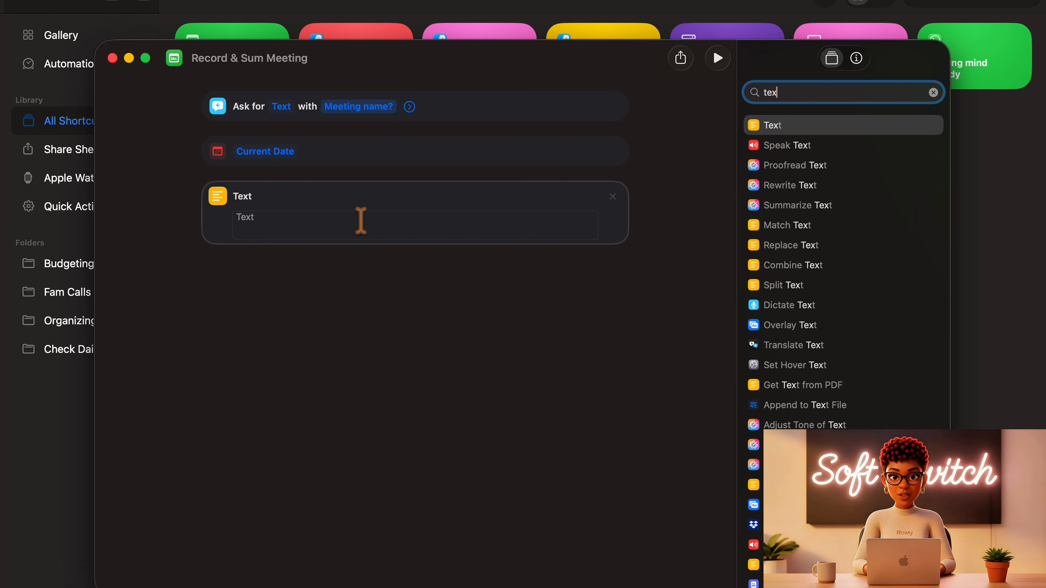
- Fill the Text action with the Ask for Input variable, a hyphen, and the Date and Current Date variables
right_click(361, 223)
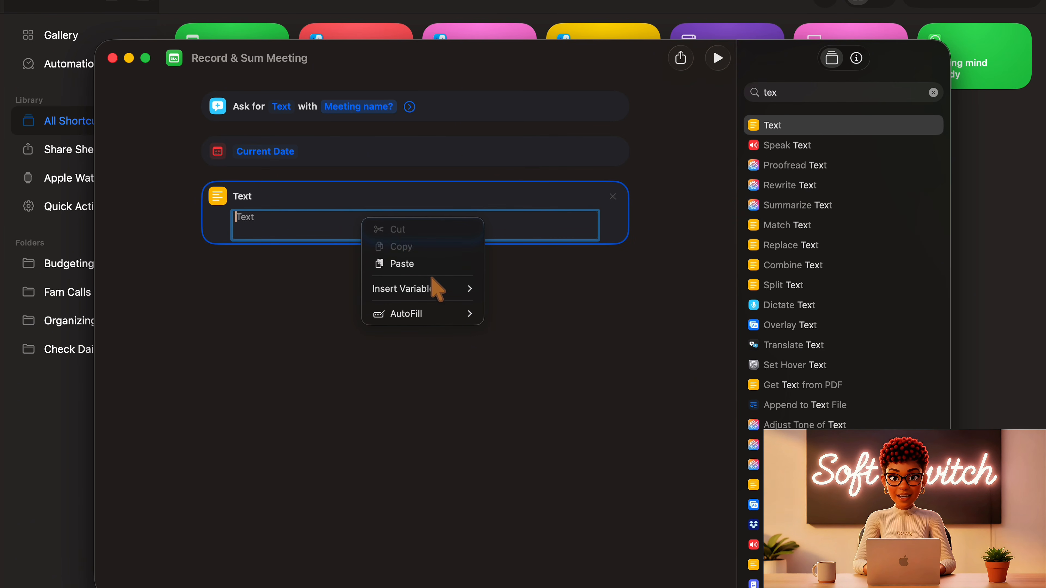
mouse_move(453, 300)
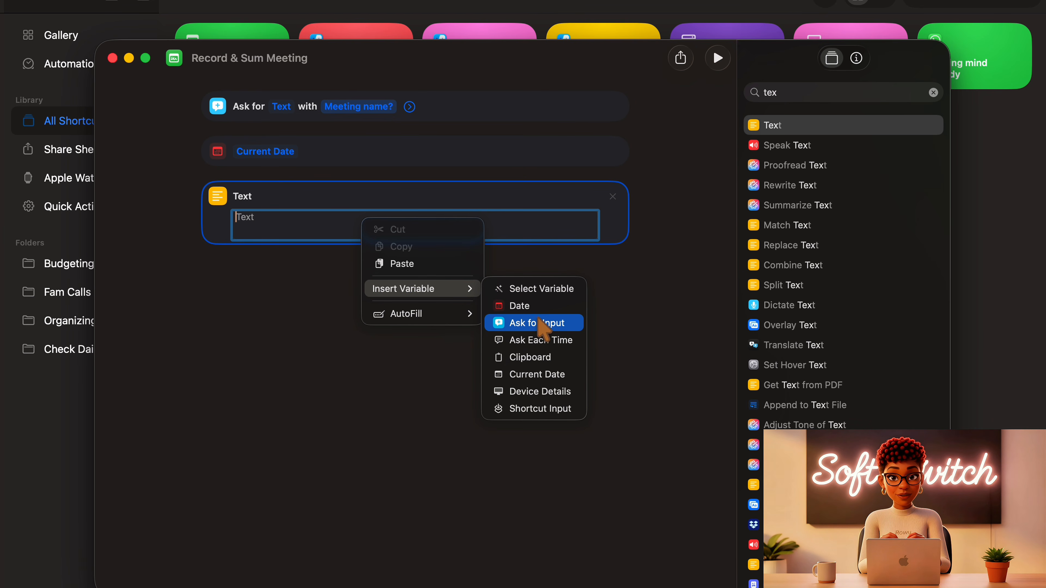
left_click(540, 323)
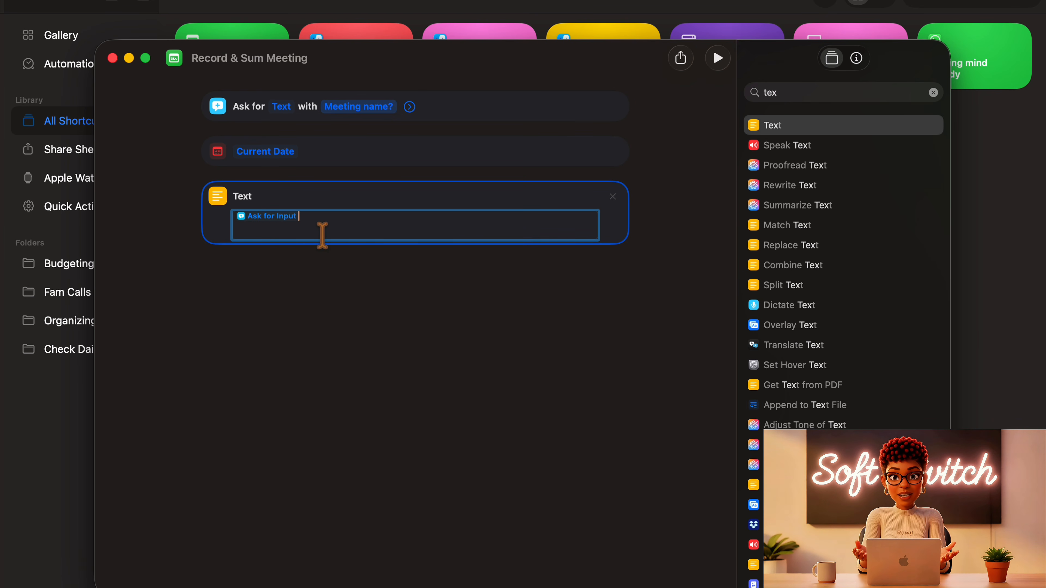
type("-")
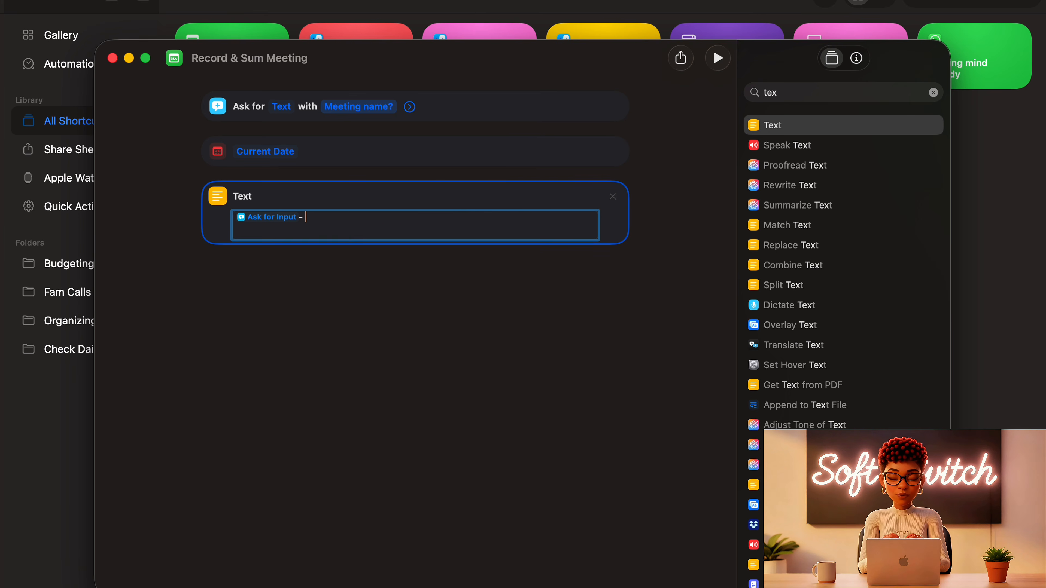
right_click(344, 225)
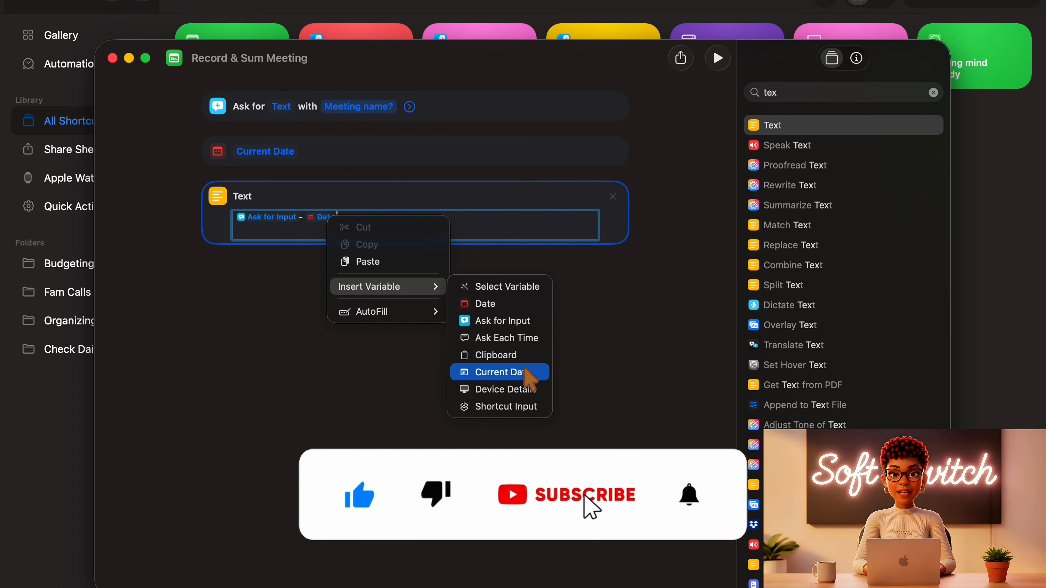
left_click(529, 375)
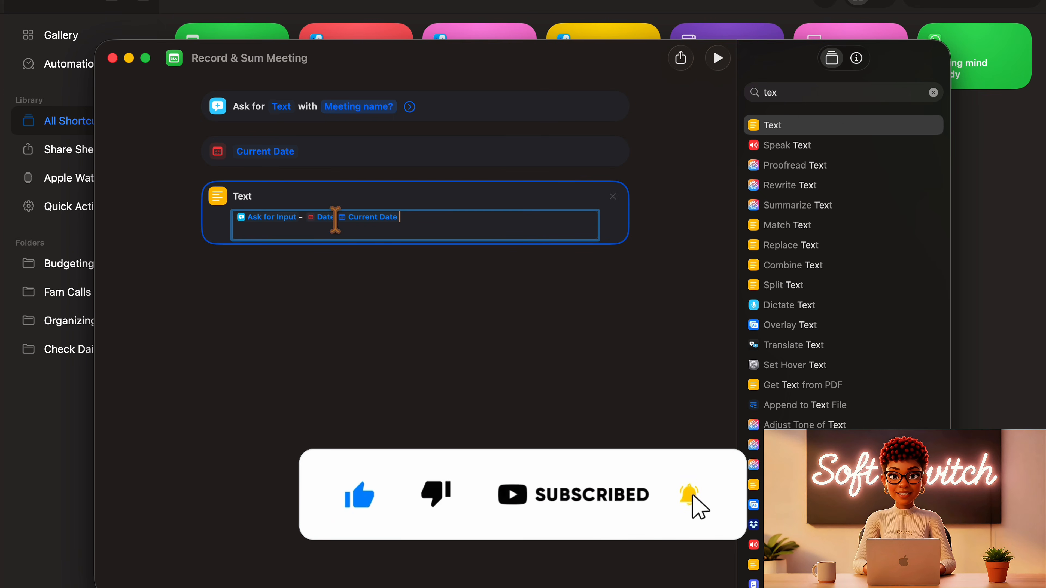
- Remove the Date variable from the Text action's content, keeping only Ask for Input, the hyphen and Current Date
left_click(333, 218)
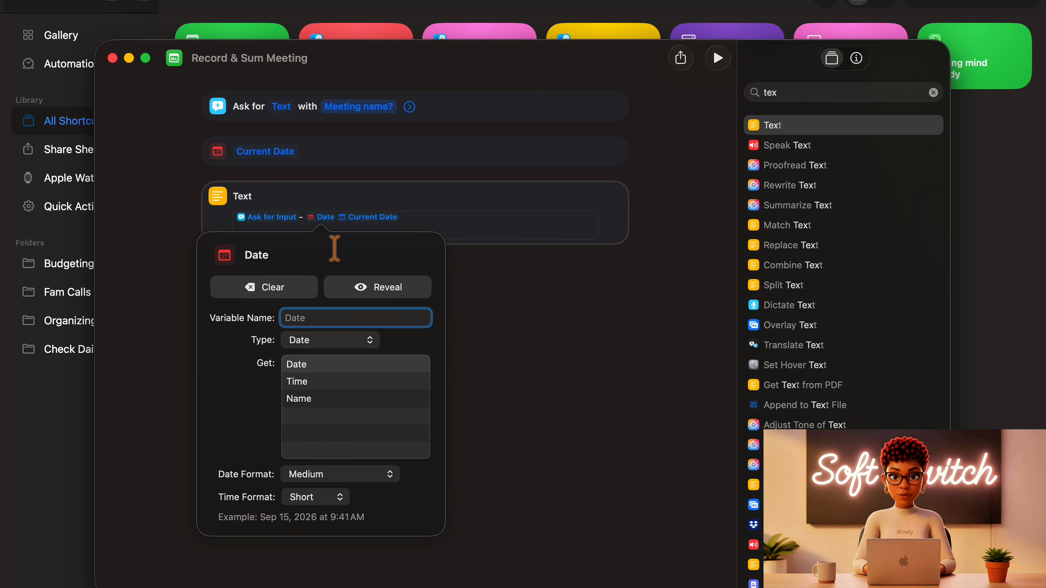
left_click(340, 226)
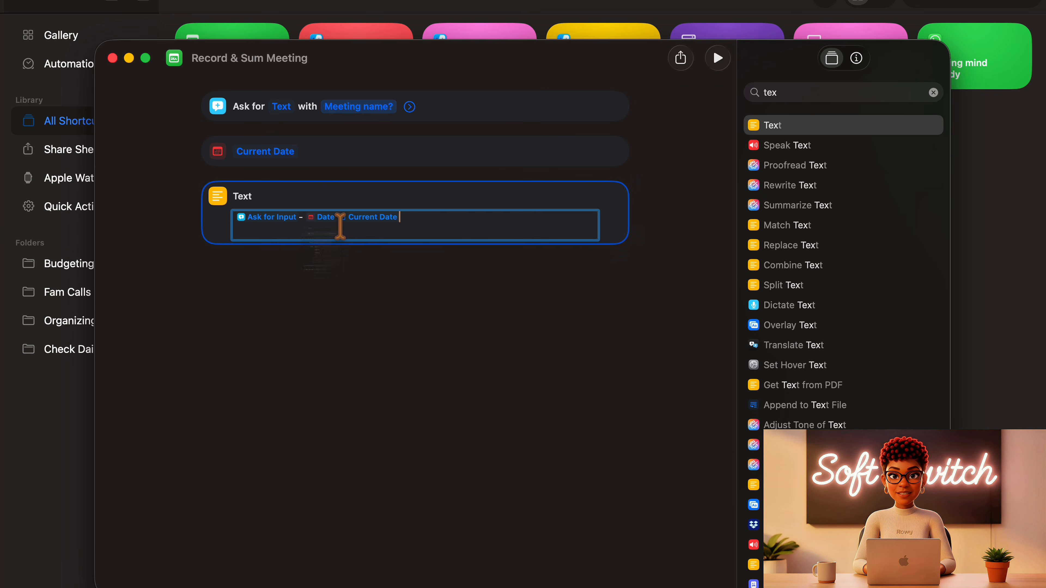
left_click(335, 216)
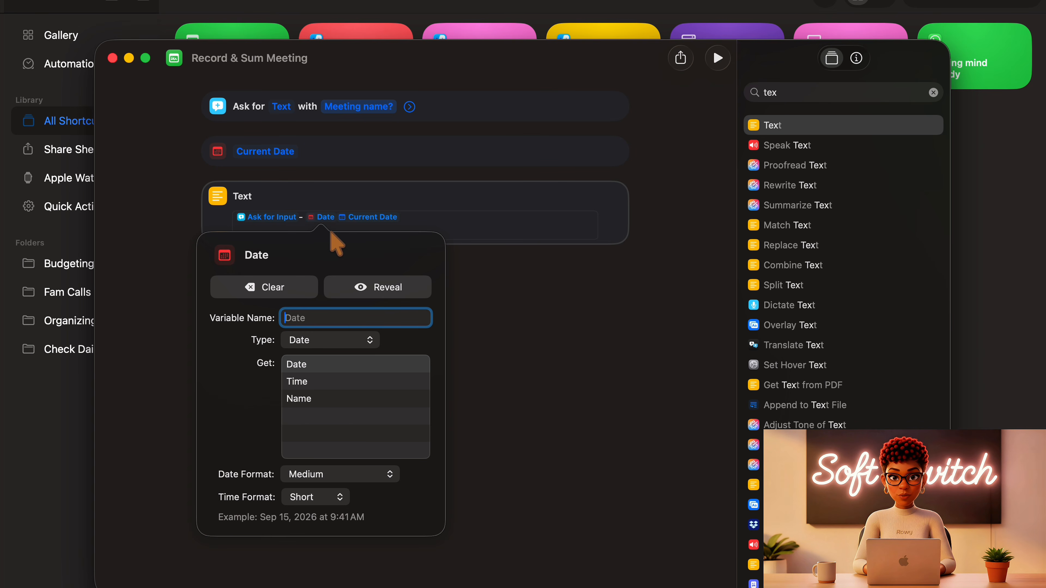
left_click(307, 290)
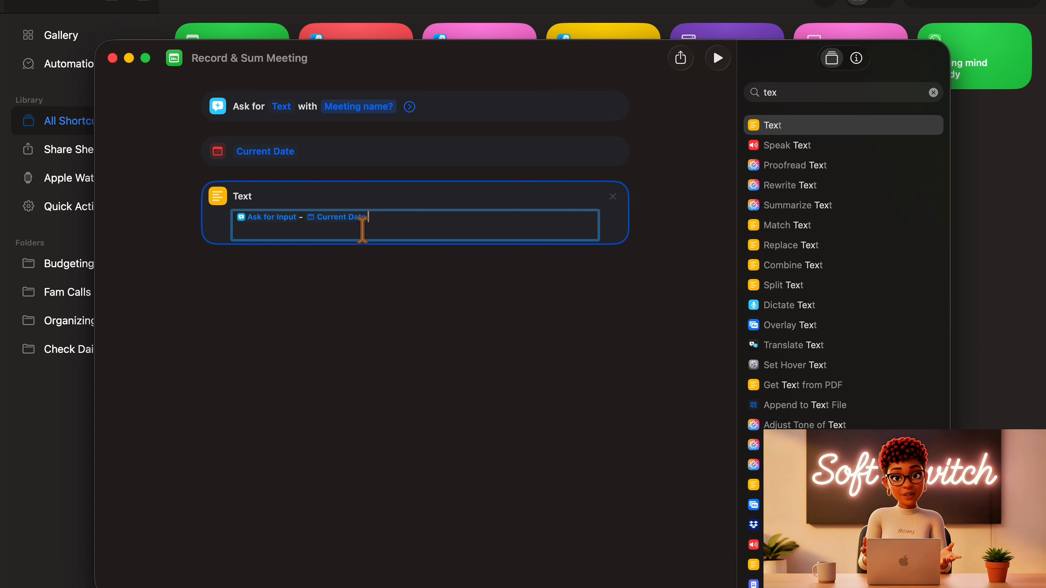
left_click(424, 292)
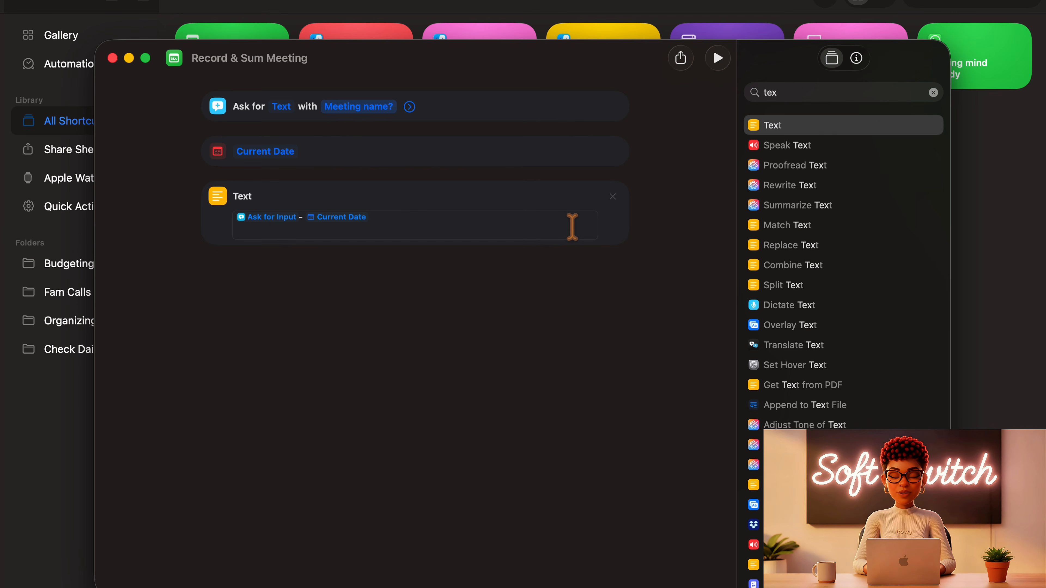
- Find the Record Audio action and add it below the Text action
left_click(936, 94)
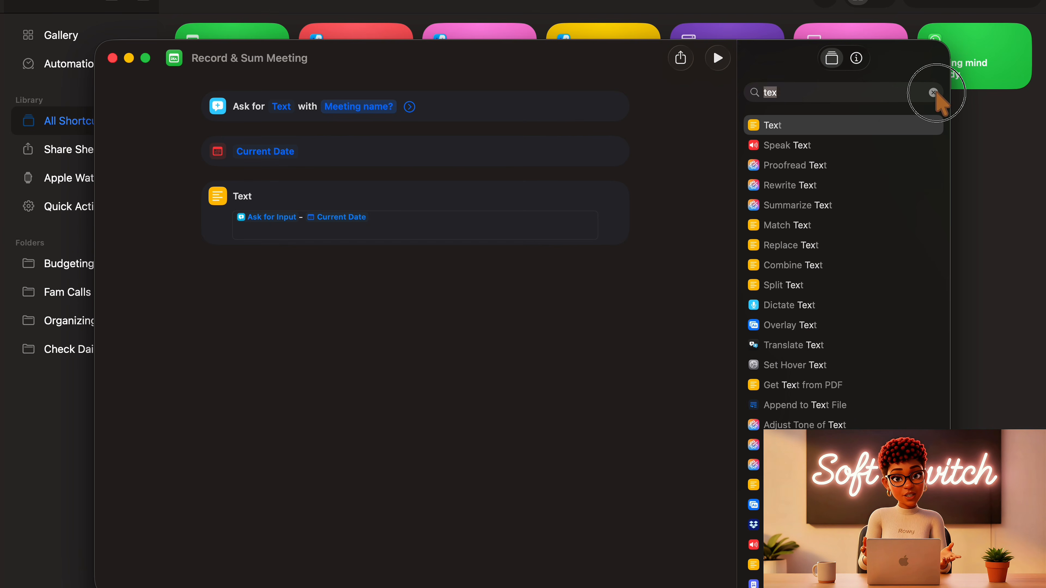
type("reco")
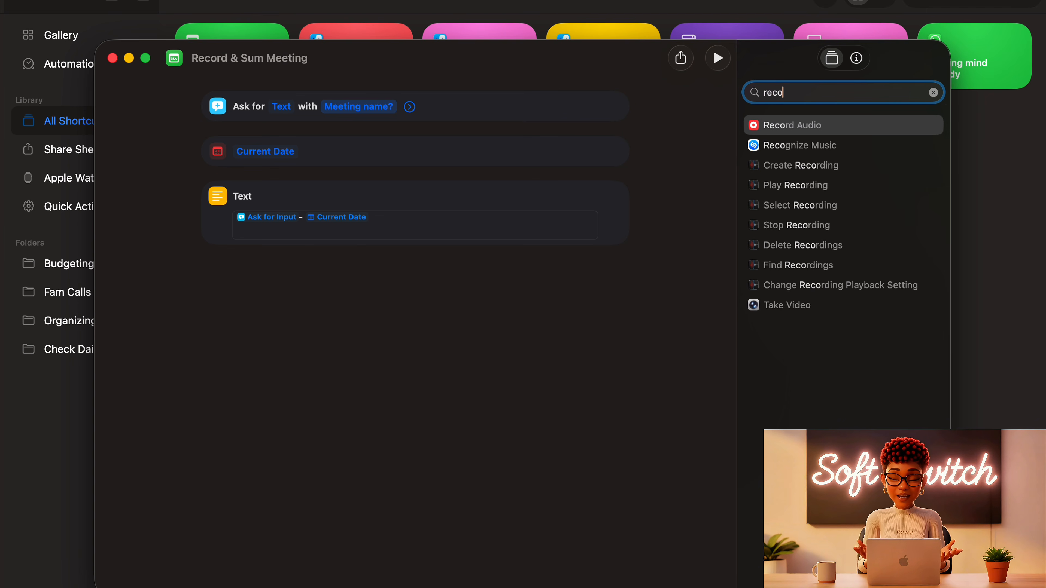
type("rd")
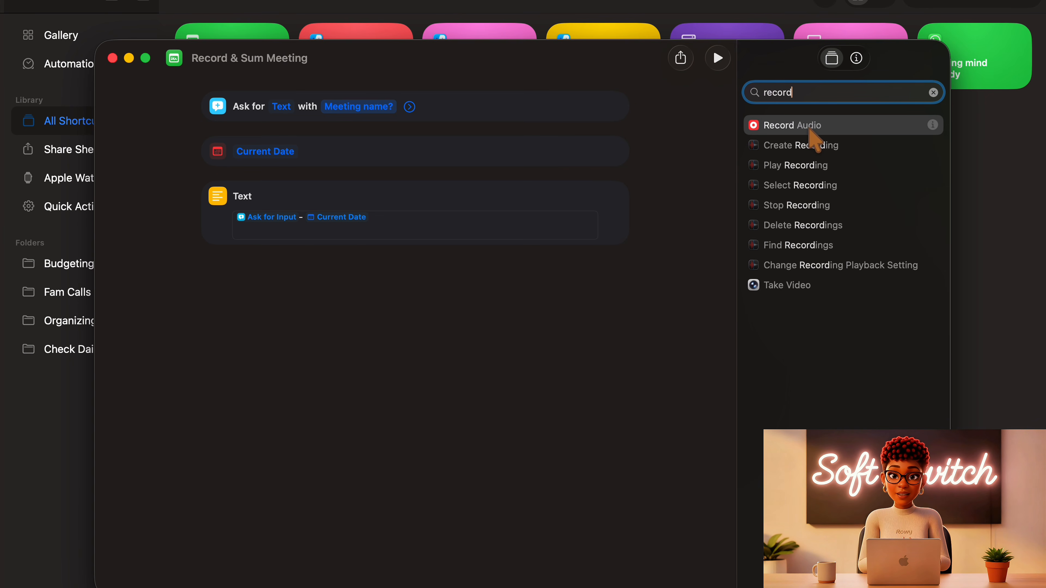
left_click_drag(810, 131, 401, 318)
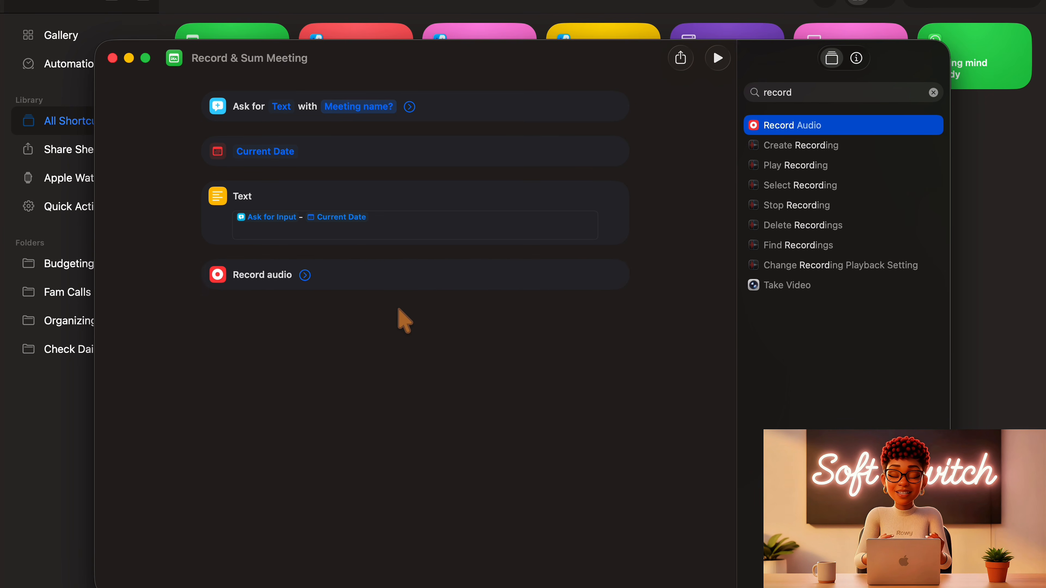
- Set the Record Audio action's audio quality to Very High and its recording start to Immediately
left_click(305, 275)
left_click(393, 307)
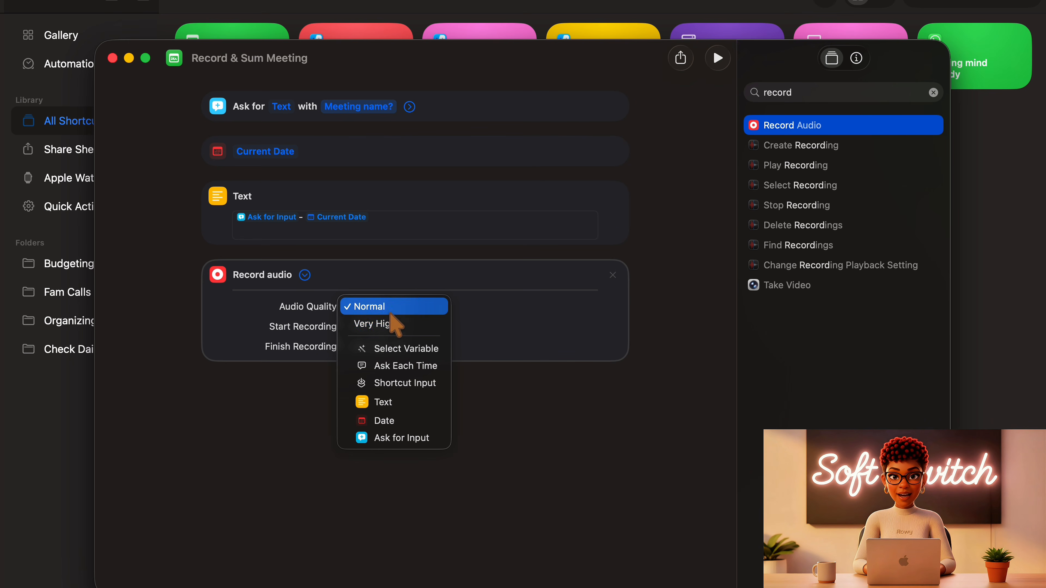
left_click(390, 325)
left_click(388, 328)
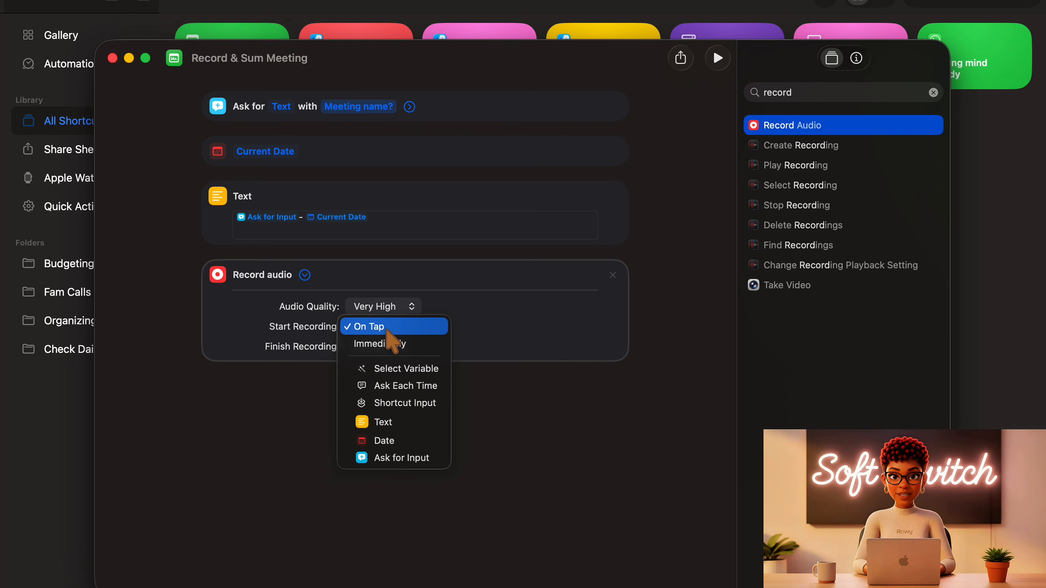
left_click(397, 344)
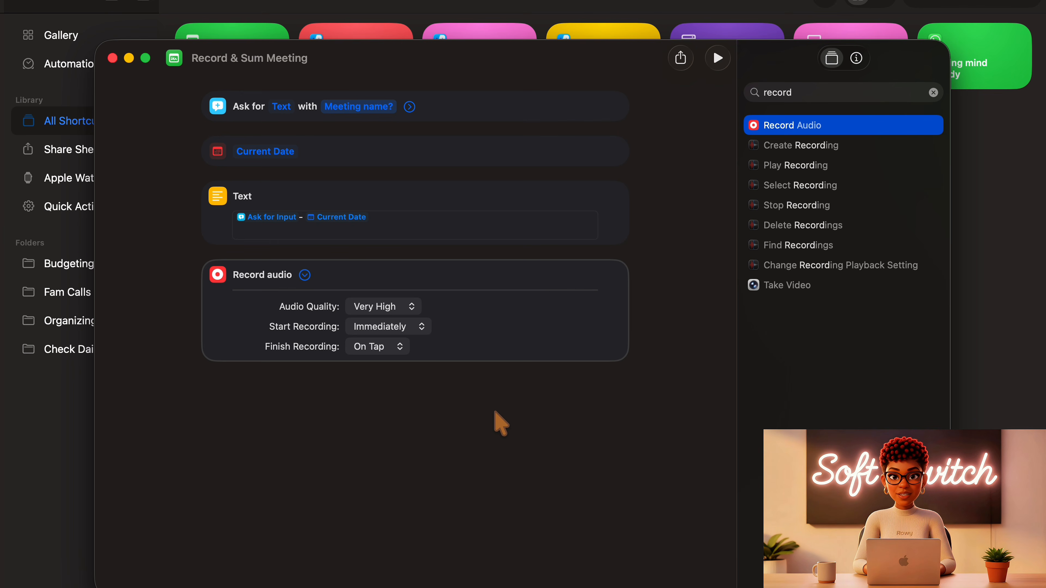
- Find the Save File action and add it below the Record Audio action
left_click(931, 93)
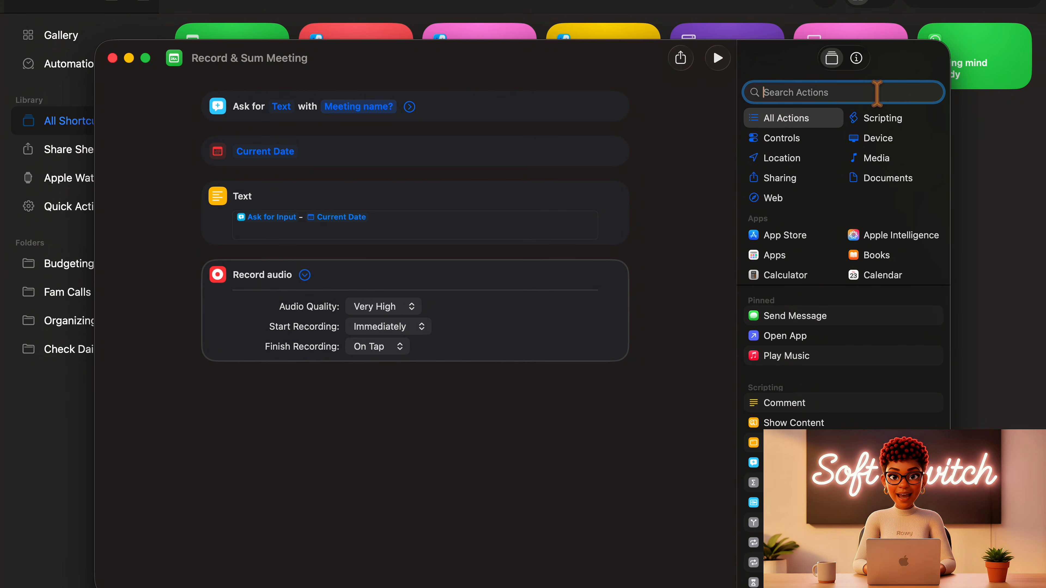
type("sa")
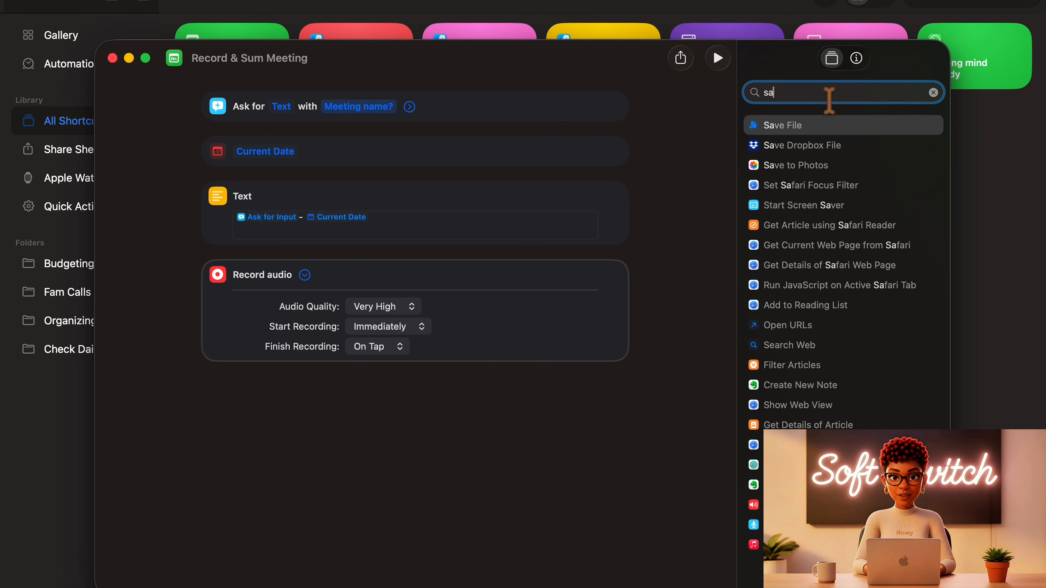
type("v")
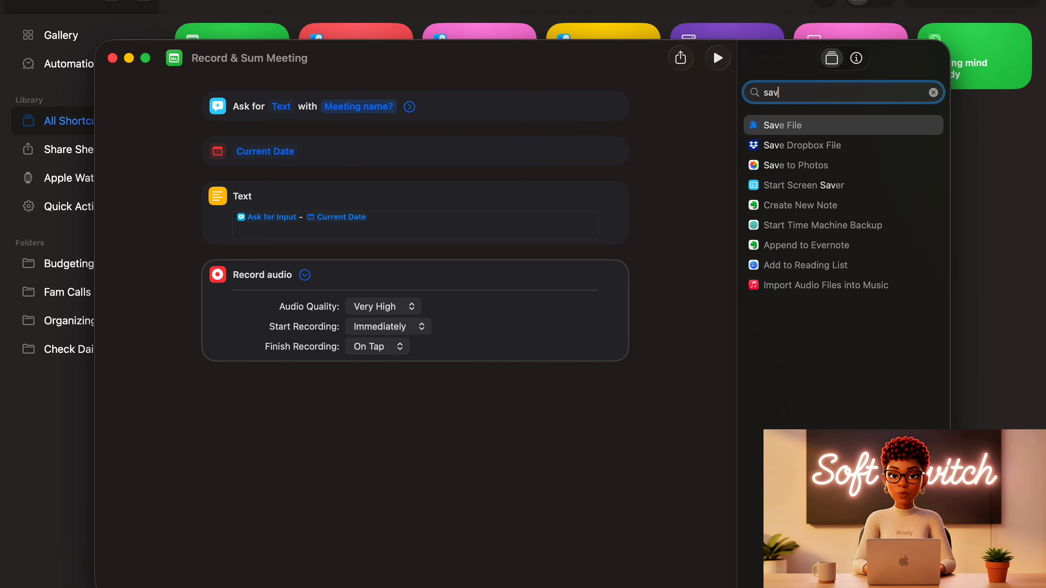
left_click_drag(813, 136, 428, 393)
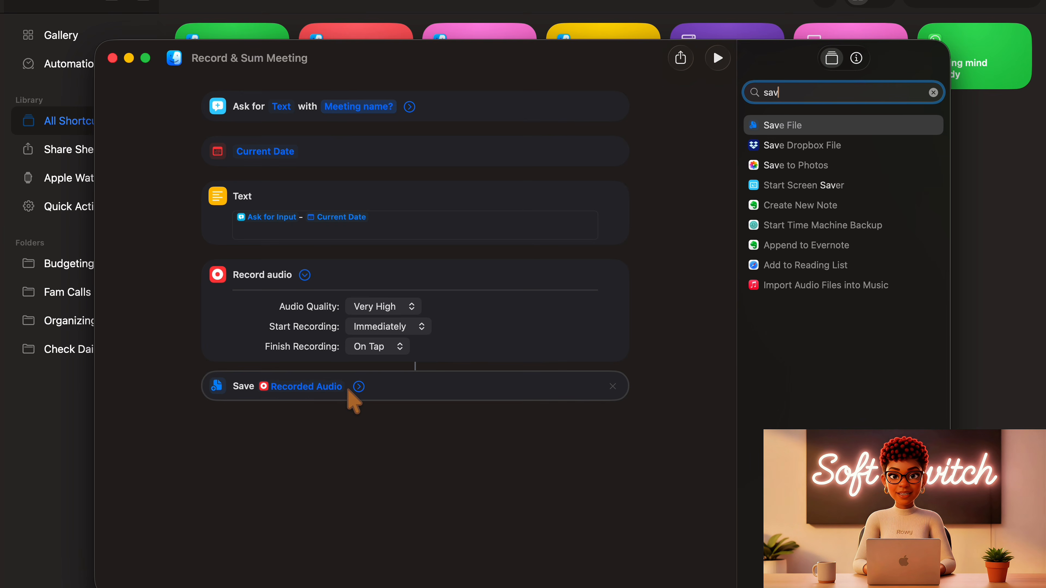
- Turn off Ask Where To Save for the recorded audio and choose the "Audio recordings meeting" folder inside Ideas as its destination
left_click(359, 388)
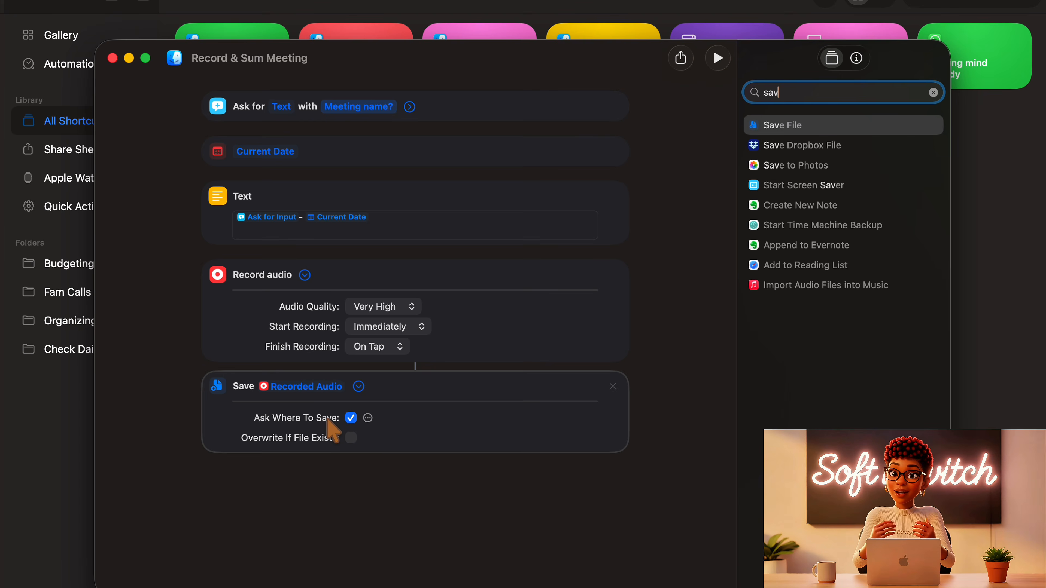
left_click(351, 418)
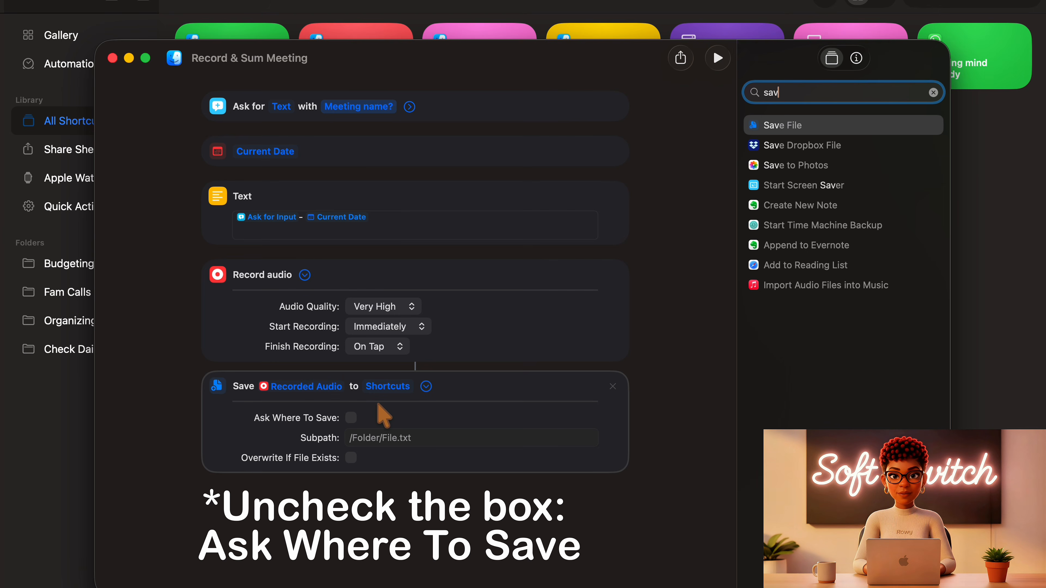
left_click(390, 391)
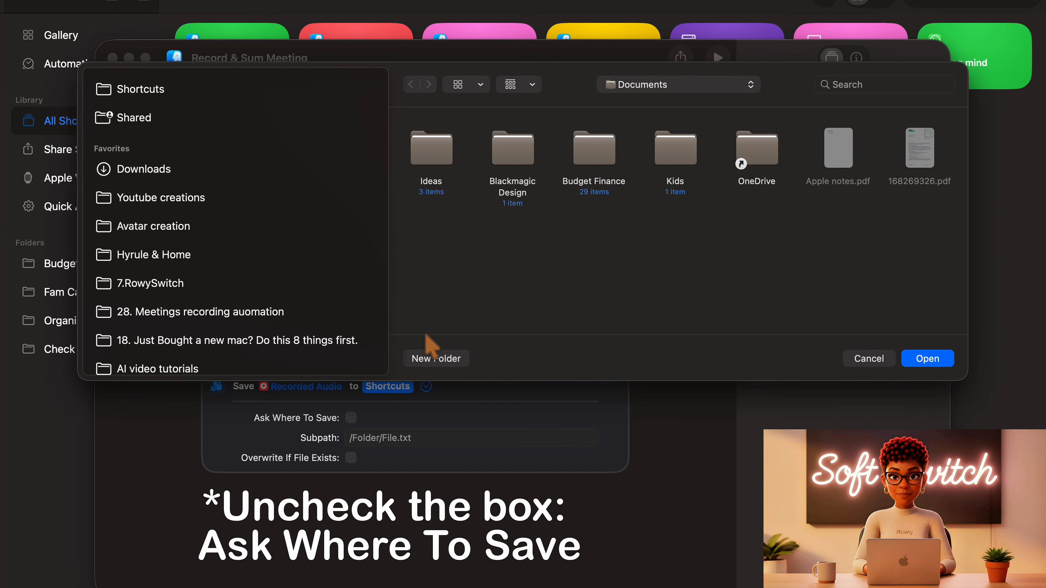
left_click(428, 156)
double_click(424, 162)
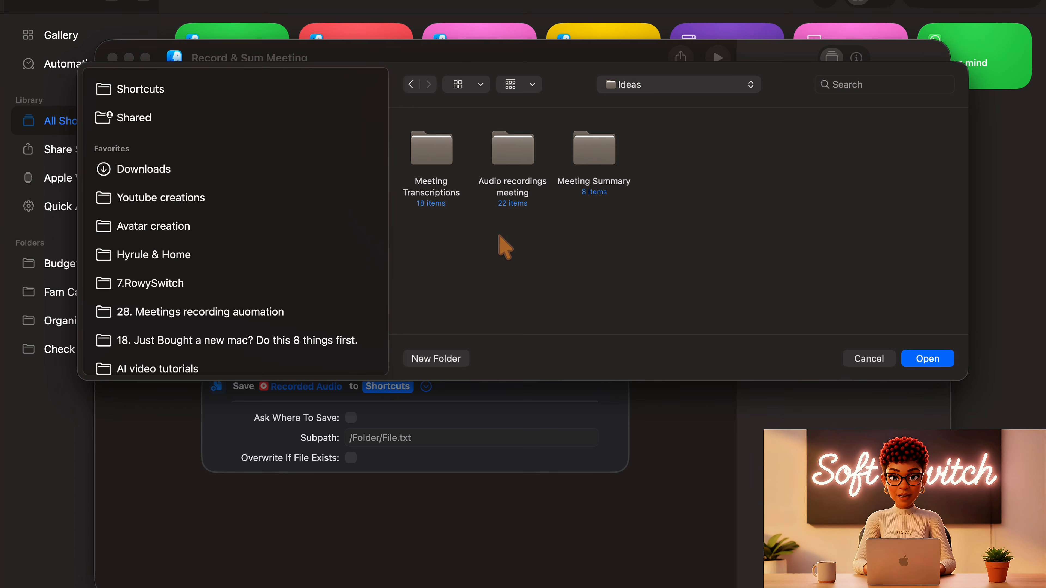
left_click(518, 145)
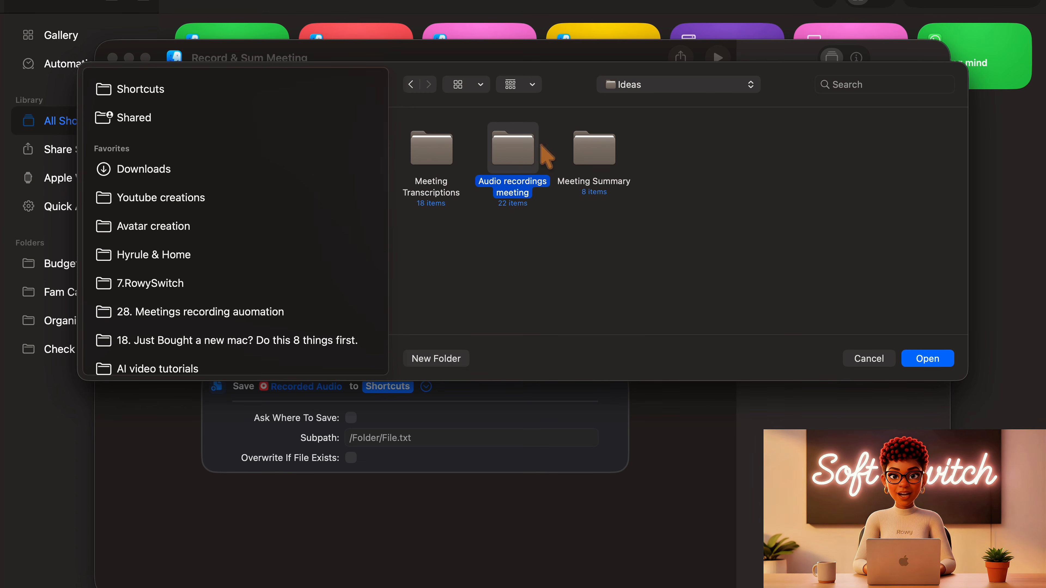
left_click(930, 359)
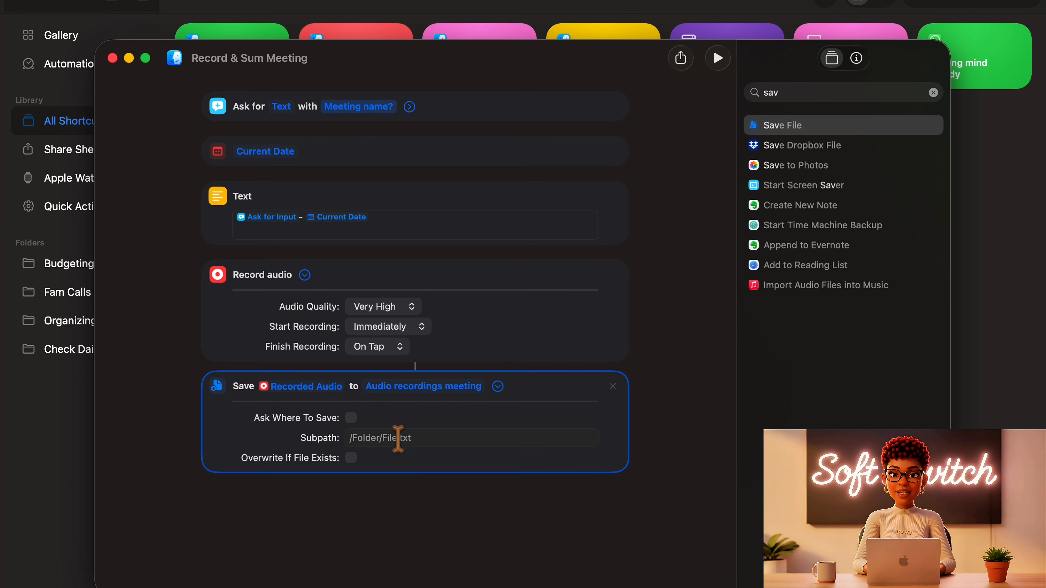
- Set the save action's subpath to the Text variable followed by ".wav" and collapse the action's options
left_click(366, 438)
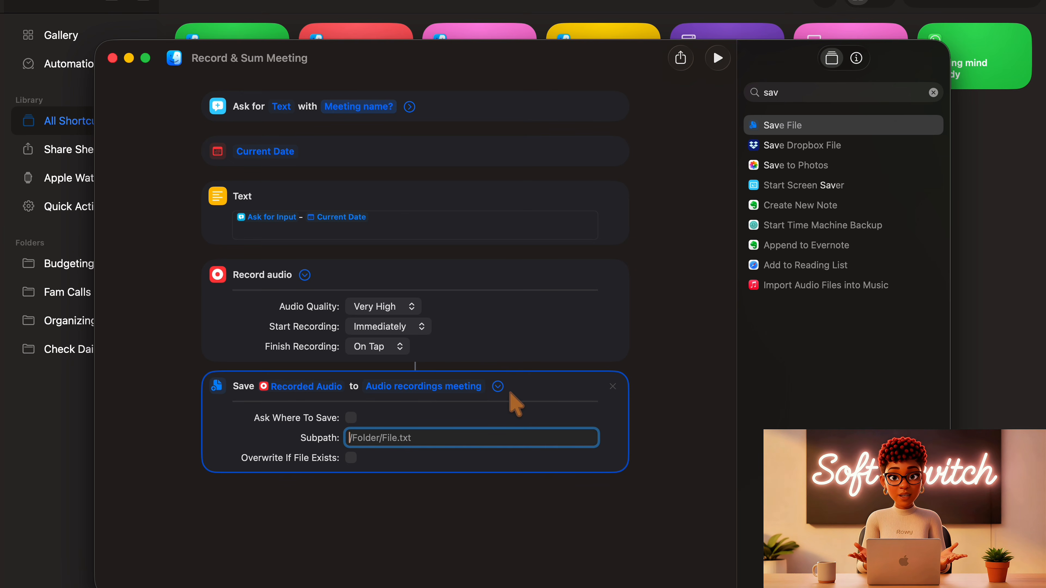
right_click(351, 437)
mouse_move(453, 508)
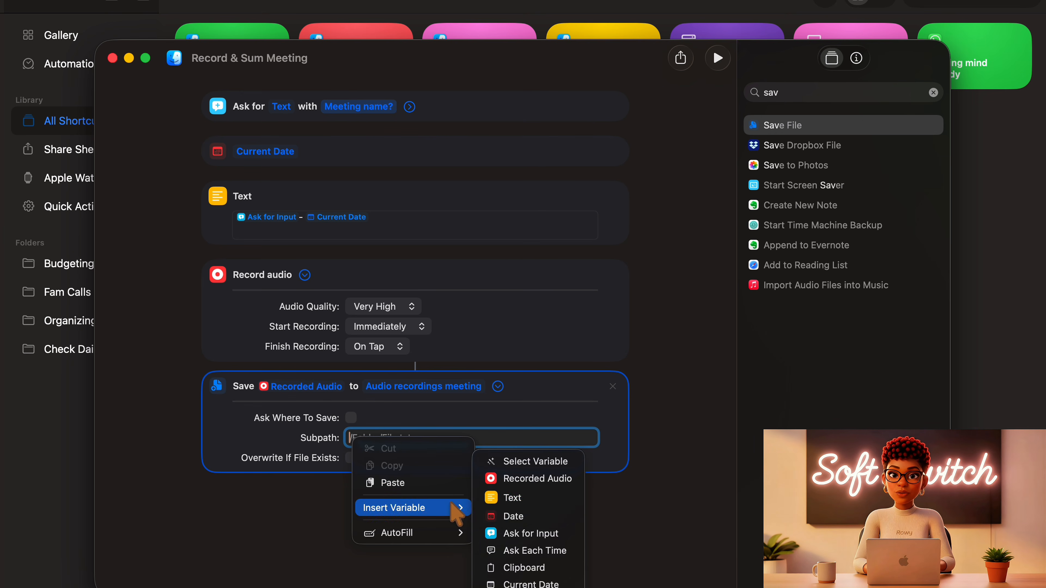
left_click(508, 498)
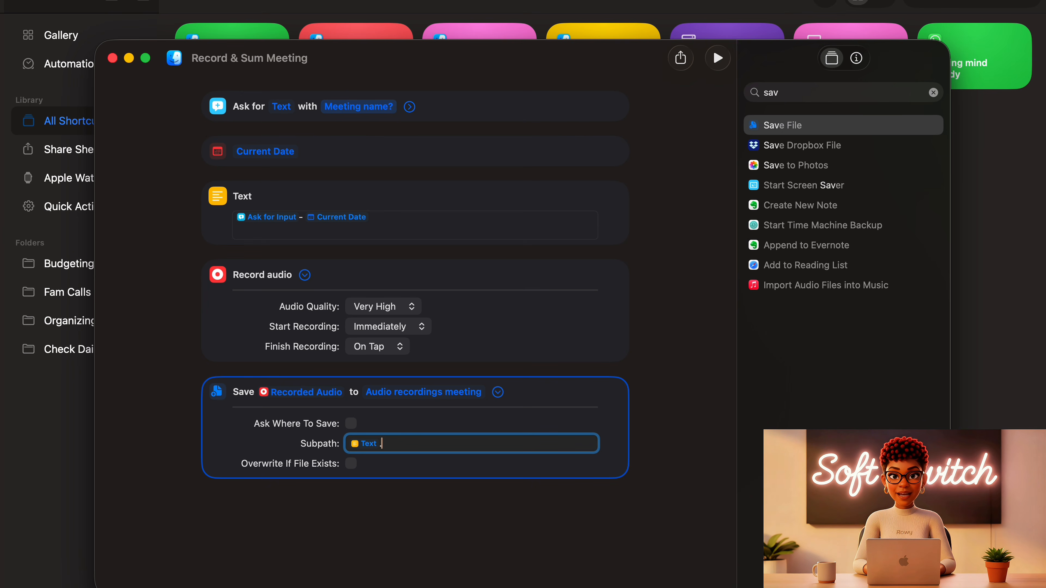
type(".wav")
left_click(498, 393)
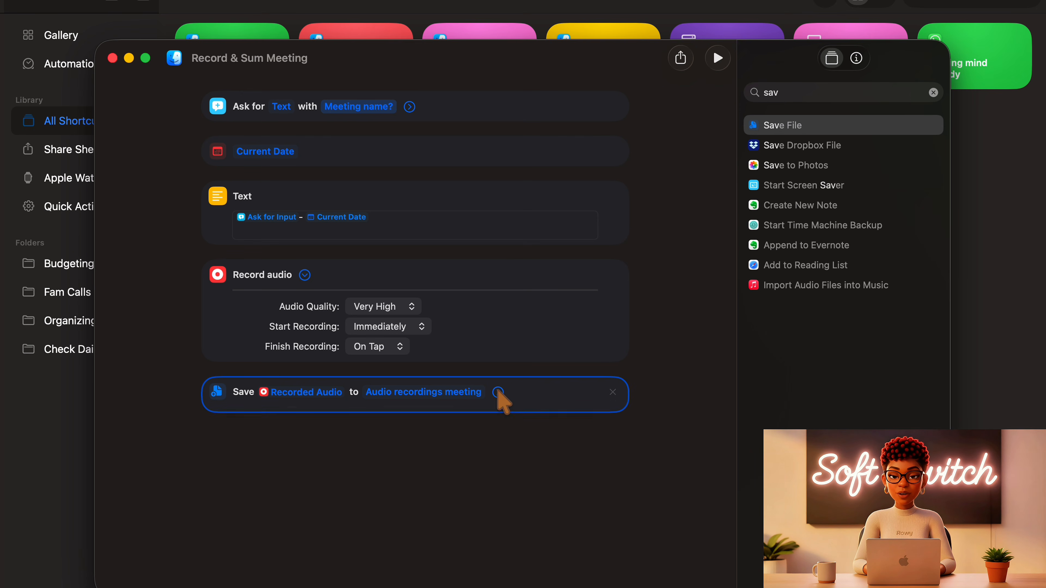
- Add a Transcribe Audio action below the save action and set its audio file to the Recorded Audio variable
left_click(799, 96)
key("BackSpace")
key("BackSpace")
key("BackSpace")
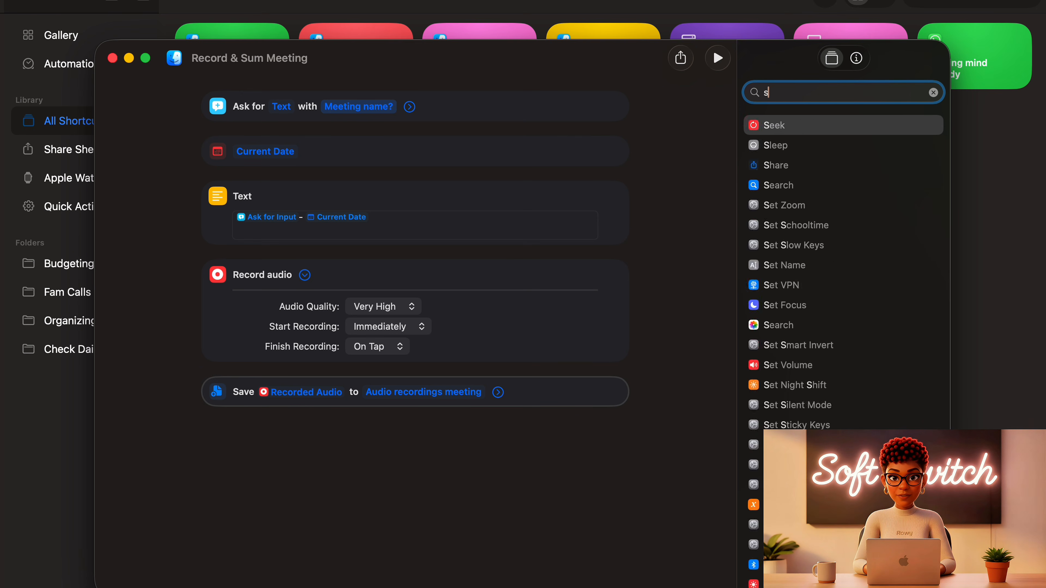
type("transc")
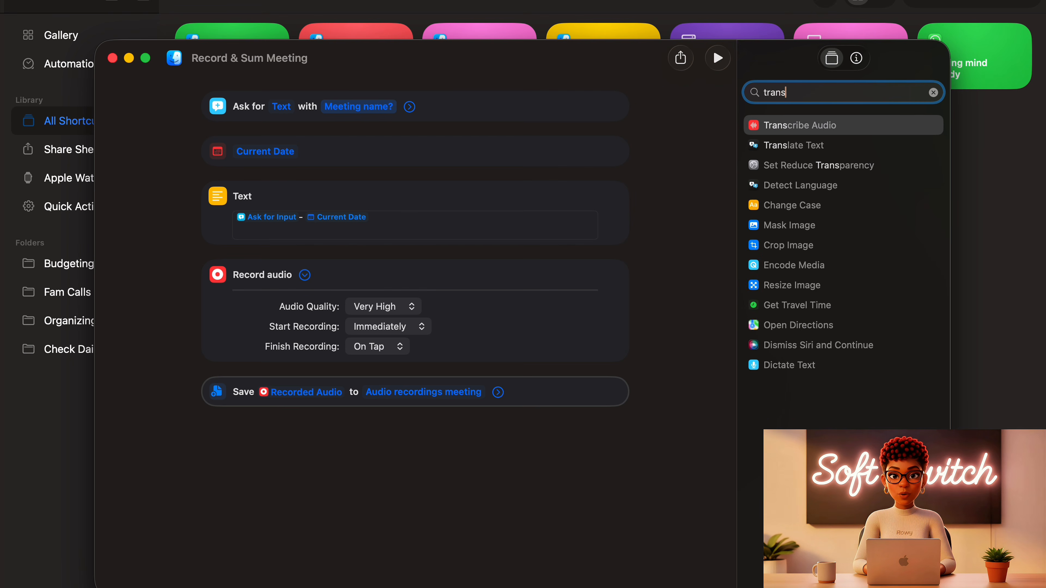
left_click_drag(832, 137, 483, 446)
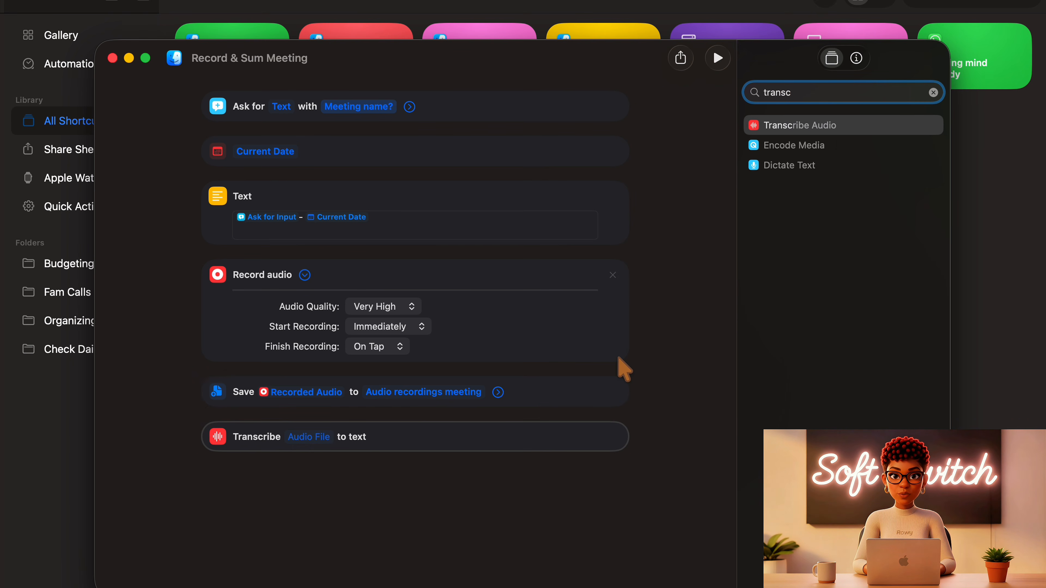
right_click(303, 439)
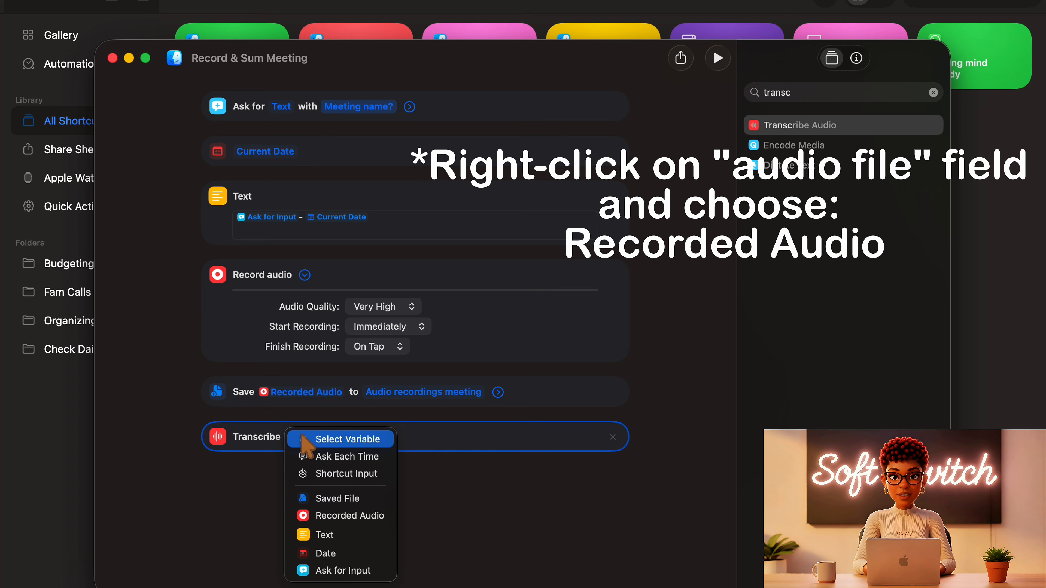
left_click(342, 516)
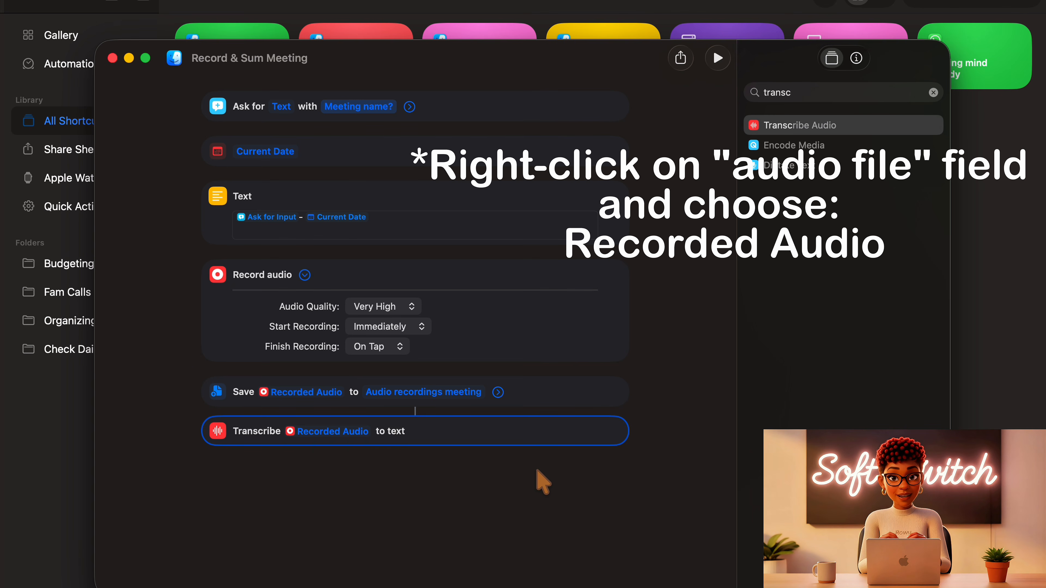
- Add a Save File action below the transcription and turn off its Ask Where To Save option
key("super+f")
type("save")
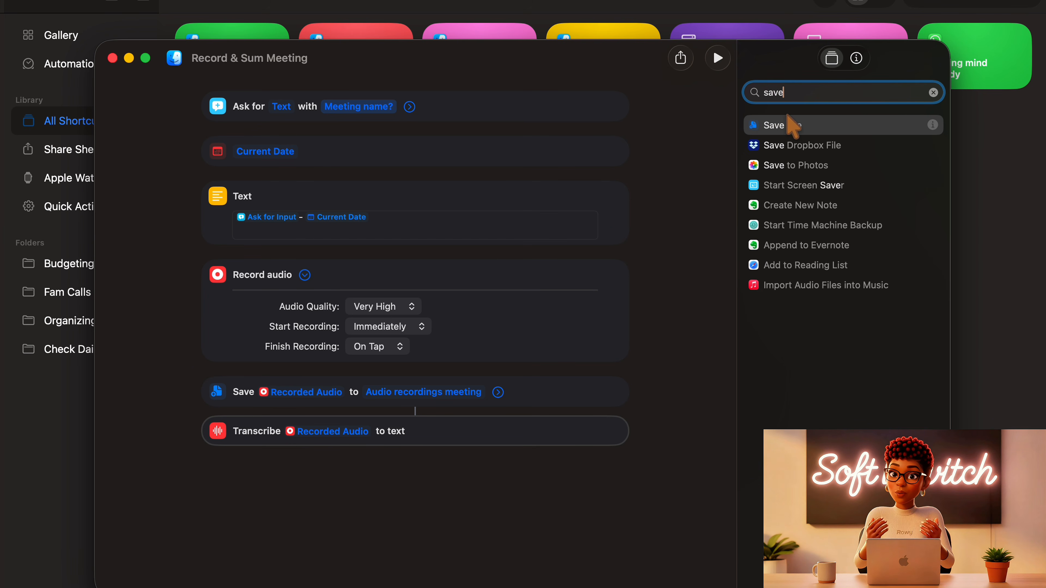
left_click_drag(797, 125, 457, 505)
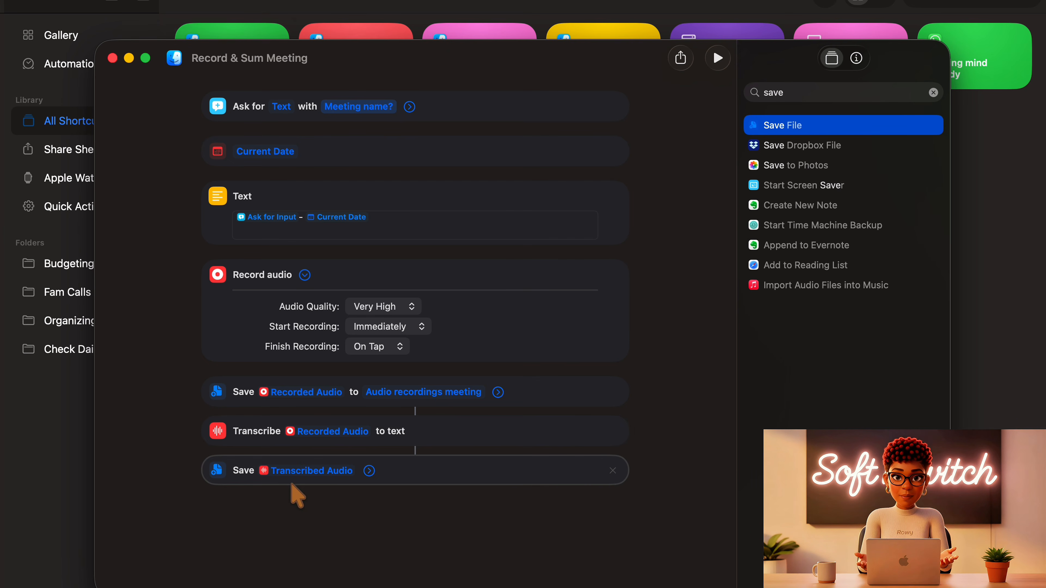
left_click(369, 470)
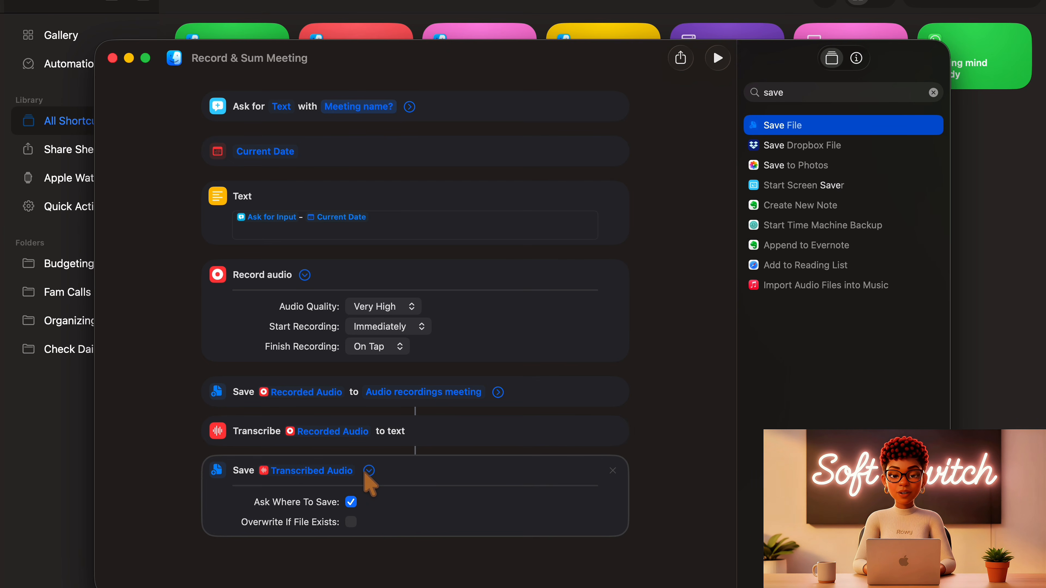
left_click(350, 502)
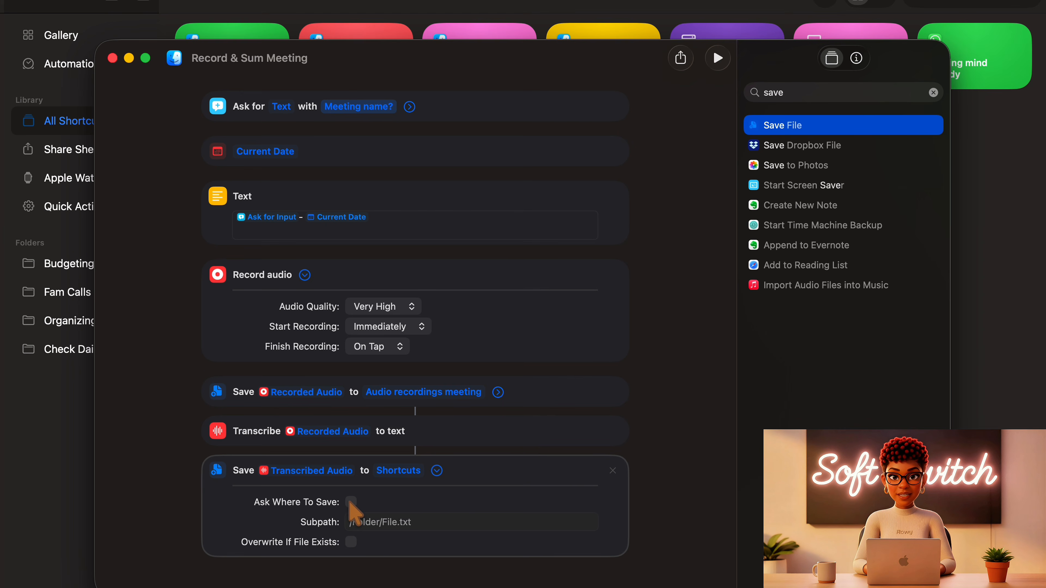
- Set the transcript save action's subpath to the Text variable followed by ".txt"
left_click(360, 522)
right_click(357, 520)
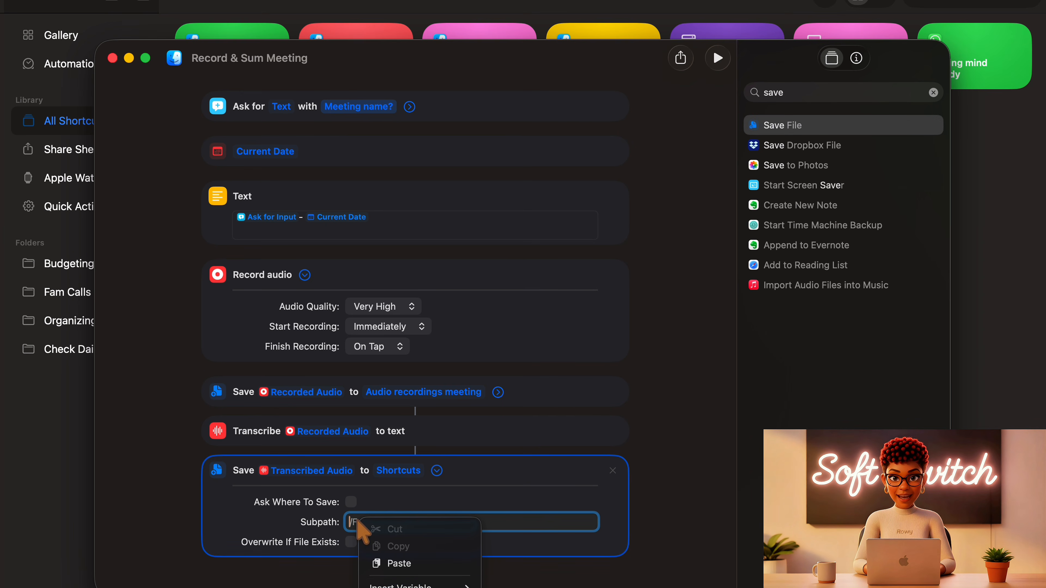
mouse_move(412, 585)
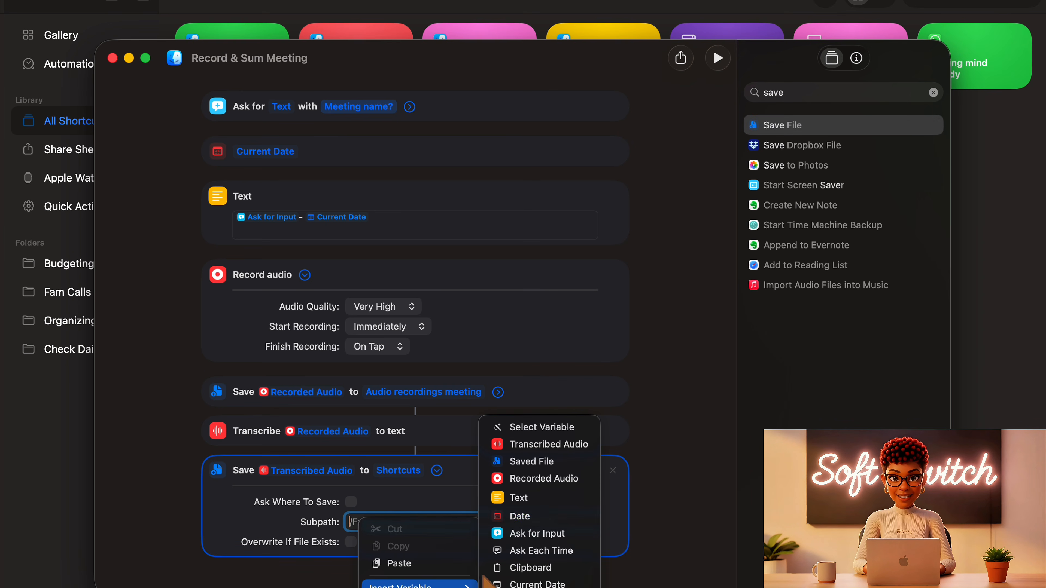
left_click(519, 498)
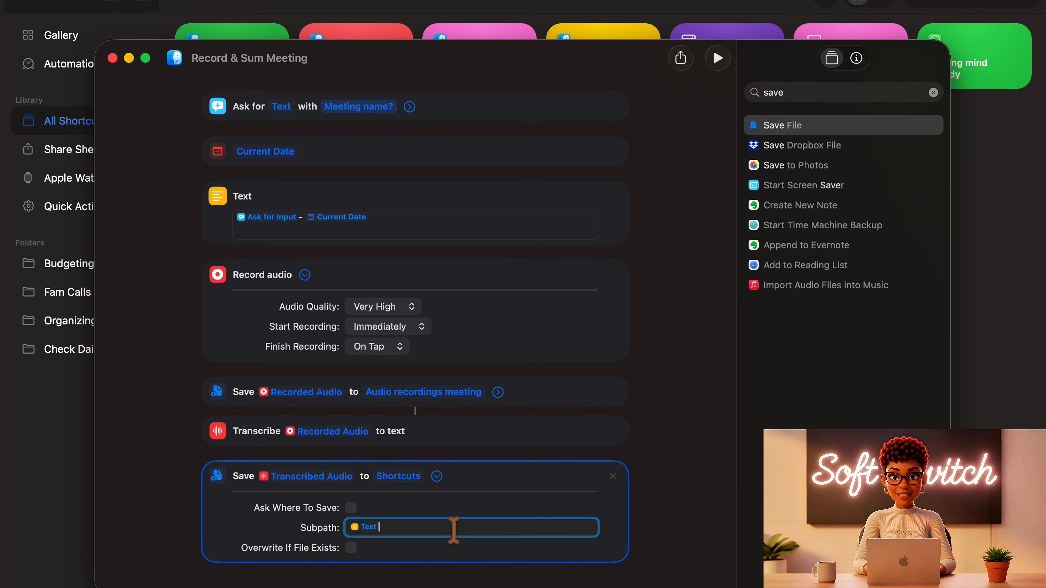
type(".txt")
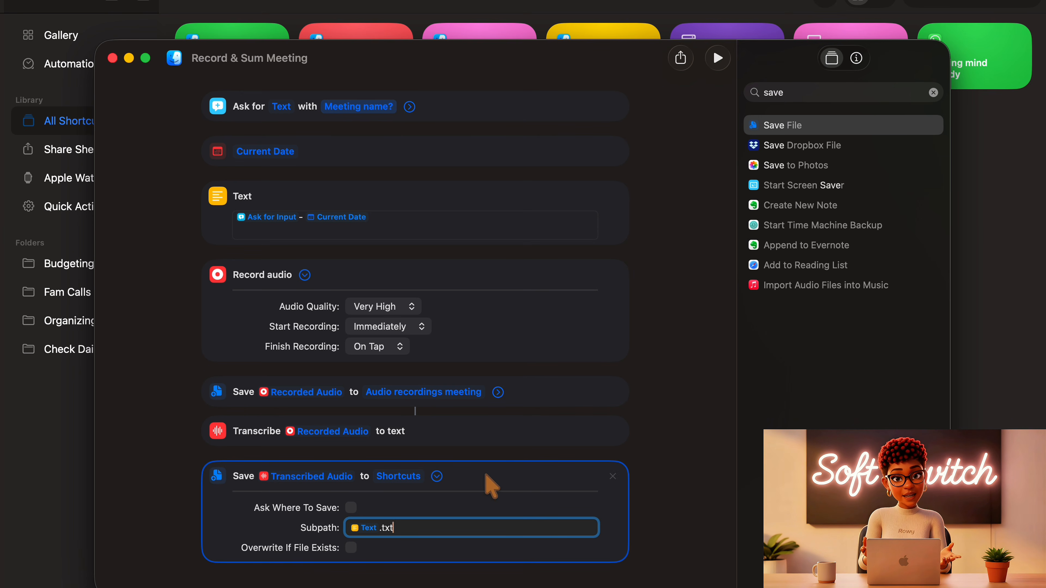
- Choose the "Meeting Transcriptions" folder inside Ideas as the transcript's destination and collapse the options of this save action and of Record Audio
left_click(394, 477)
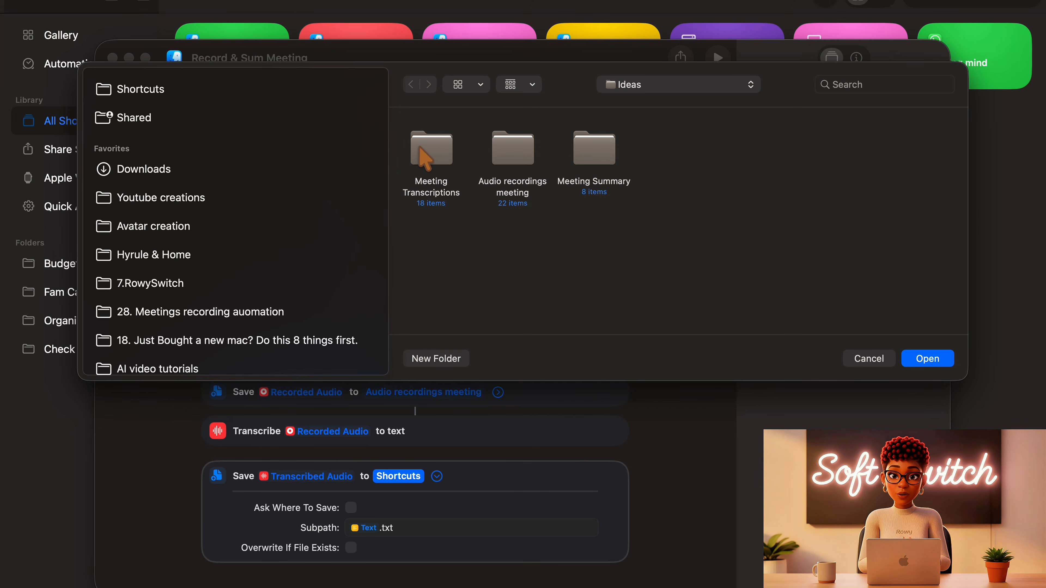
left_click(424, 158)
left_click(917, 357)
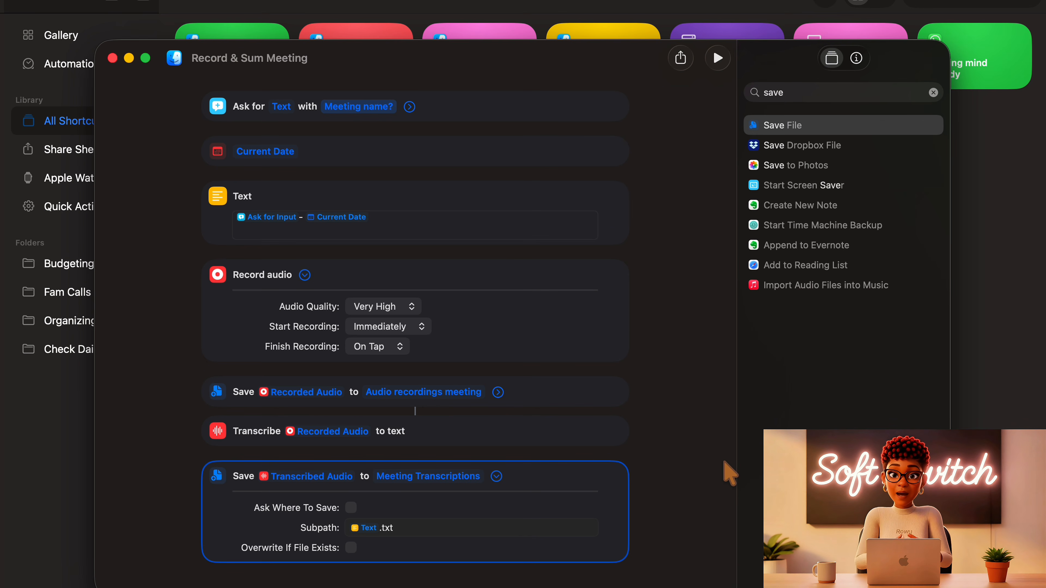
left_click(497, 476)
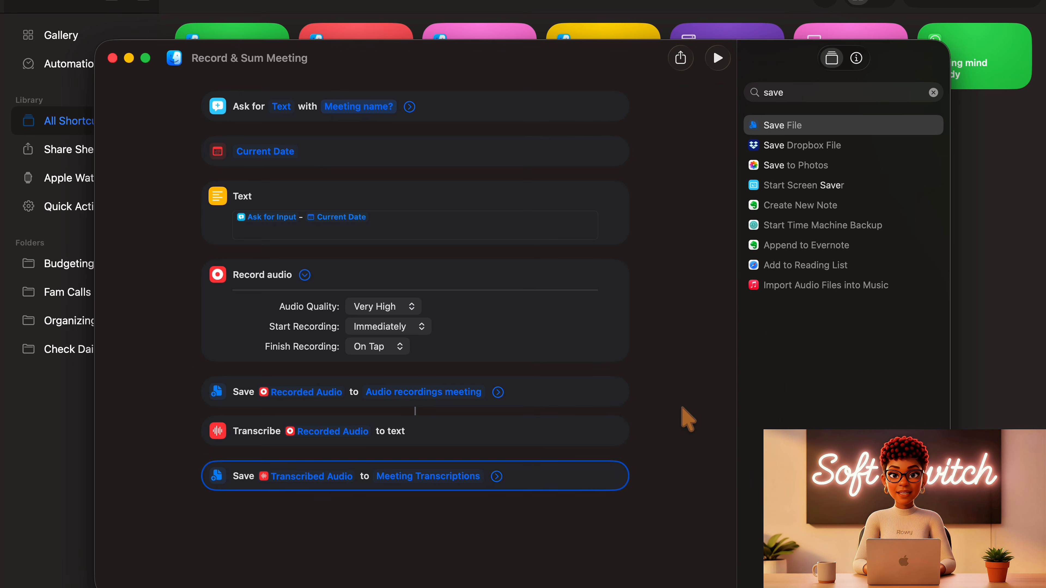
left_click(305, 274)
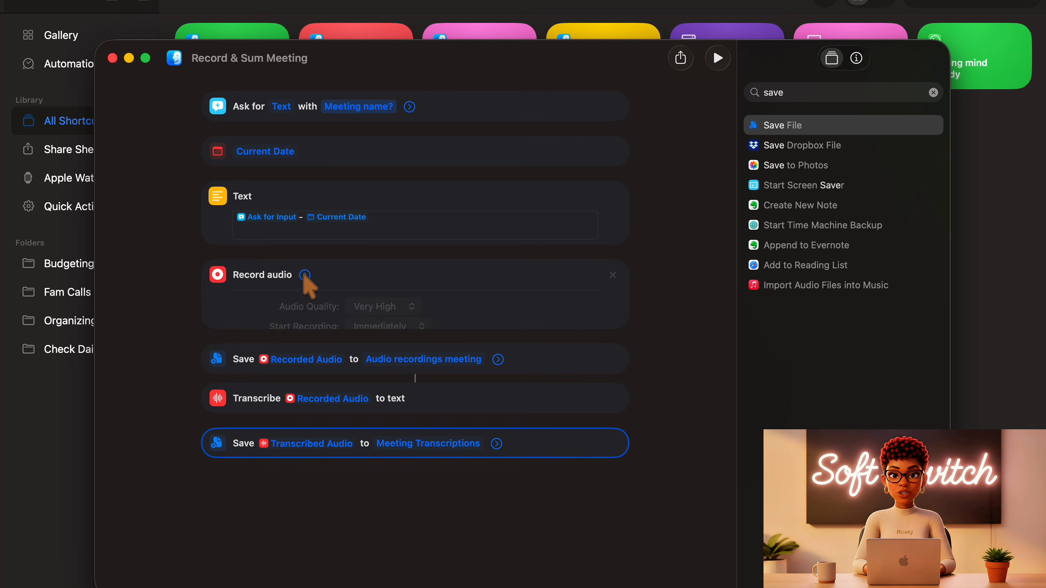
- Find the Summarize Text action and add it below the transcript save action
left_click(782, 93)
left_click_drag(782, 92, 732, 93)
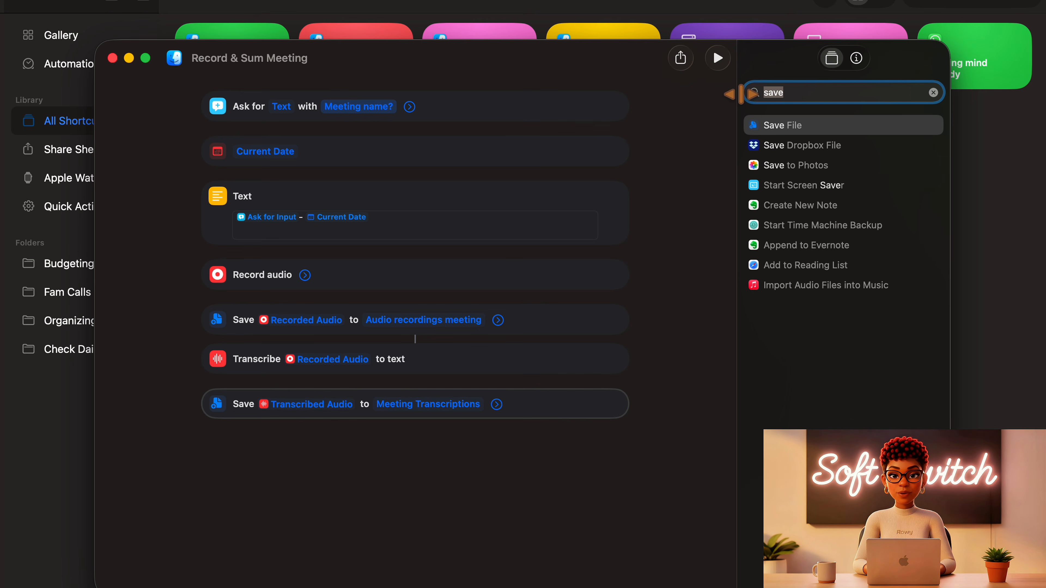
type("sum")
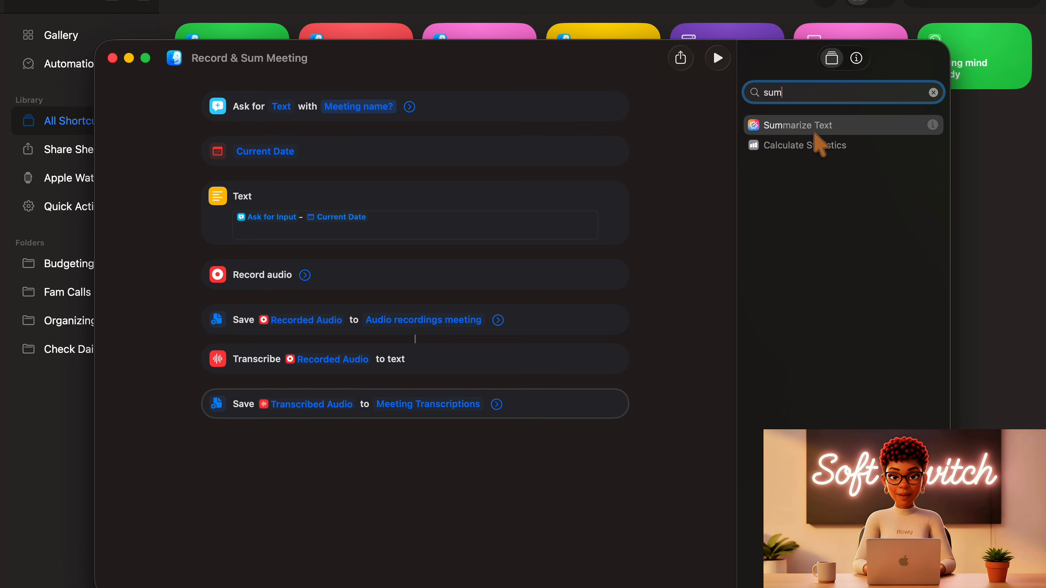
left_click_drag(821, 136, 428, 466)
left_click(263, 449)
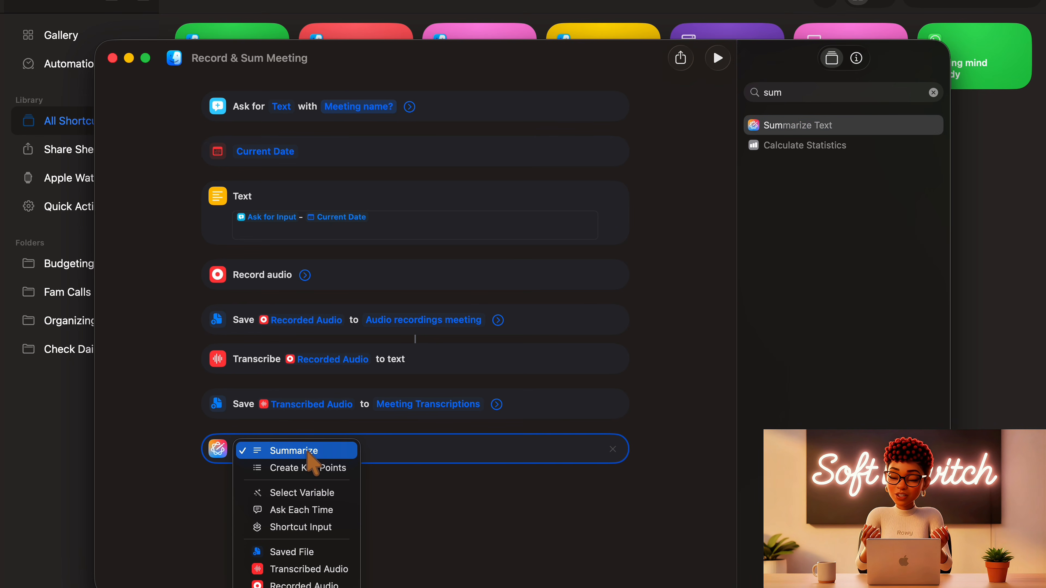
left_click(393, 513)
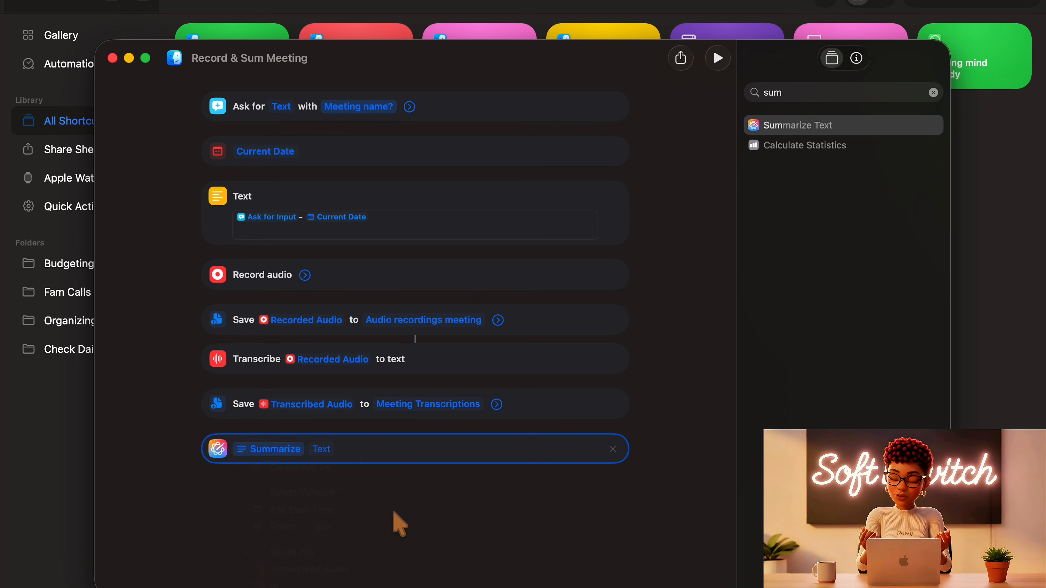
left_click(293, 451)
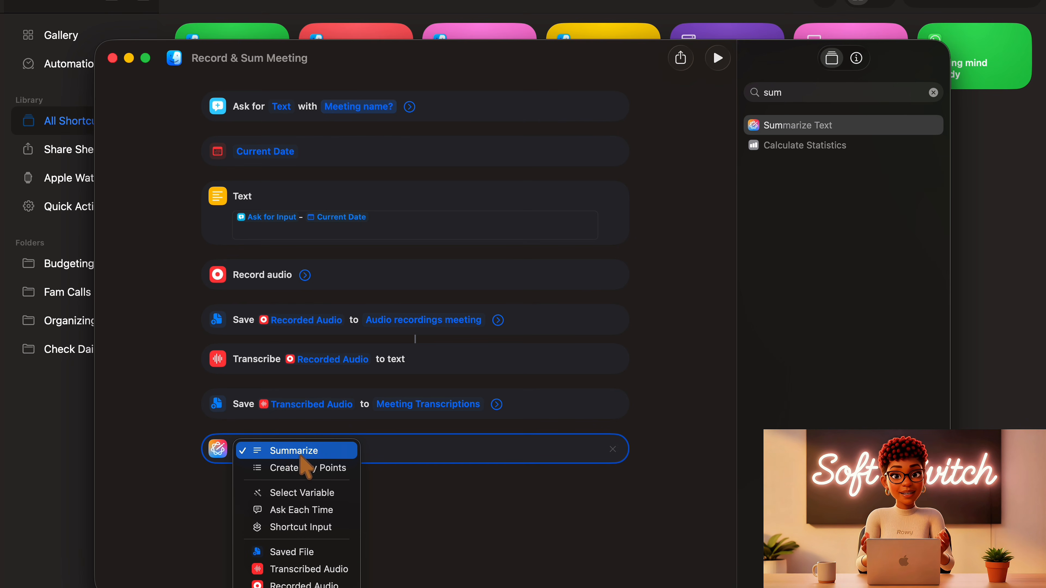
left_click(455, 530)
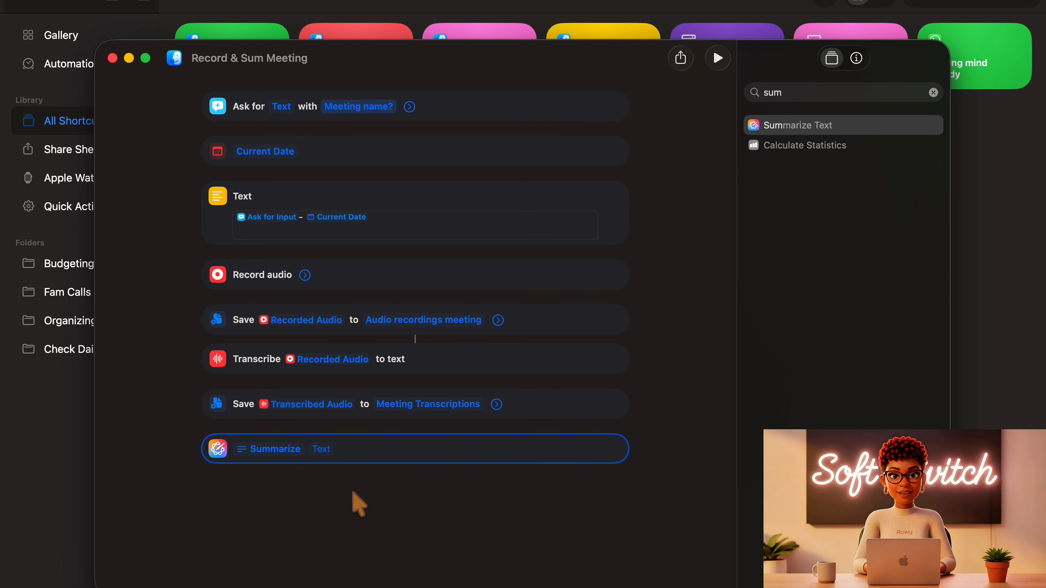
- Insert the Saved File variable as the text for the Summarize action
right_click(318, 450)
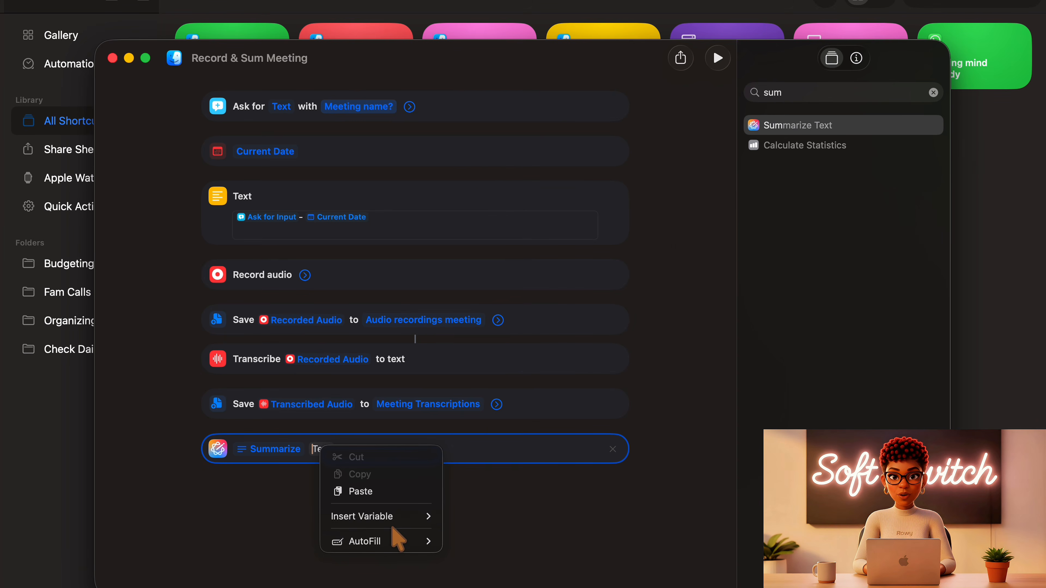
mouse_move(404, 522)
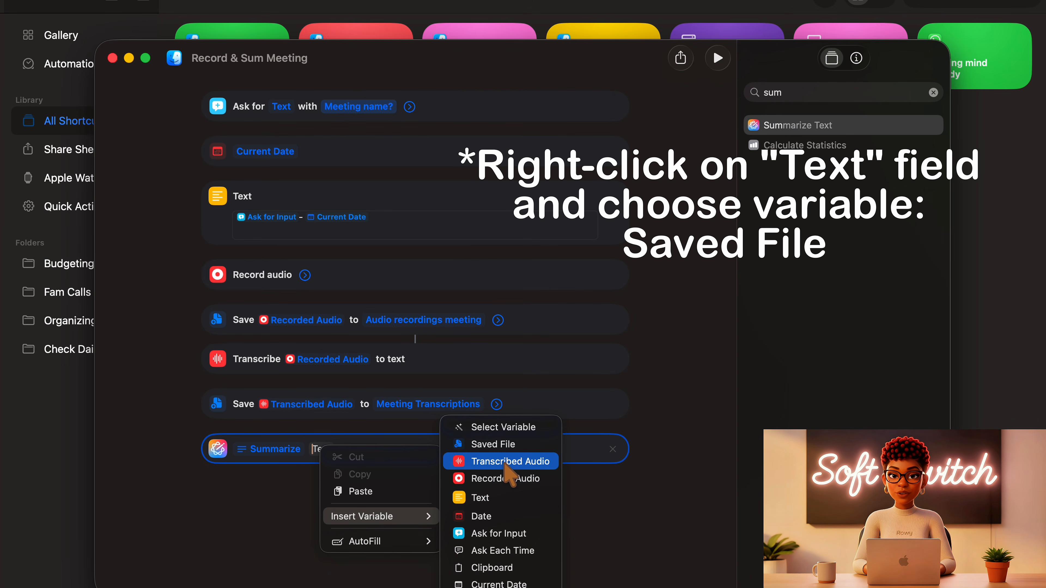
left_click(509, 448)
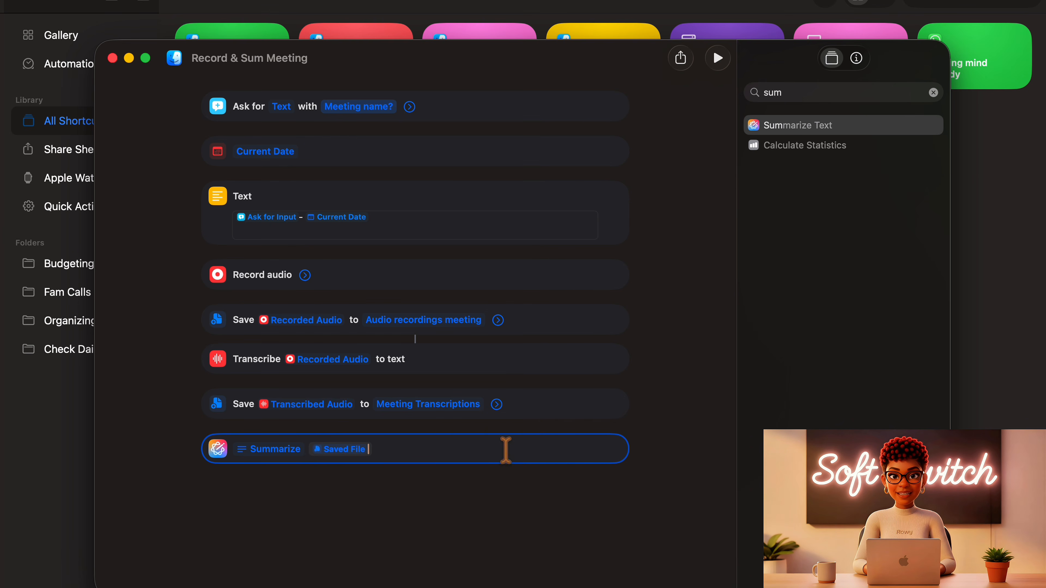
left_click(511, 528)
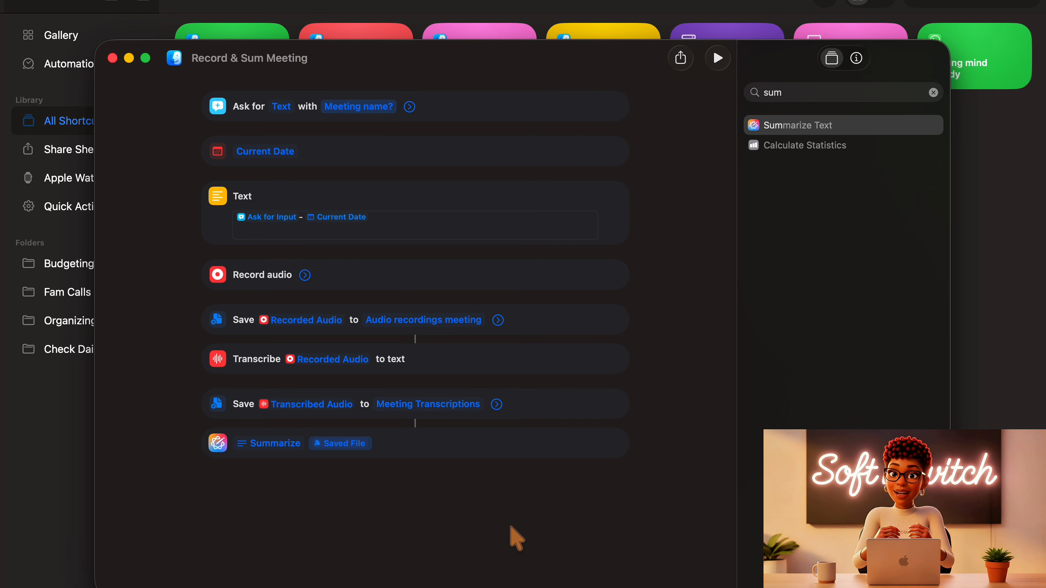
- Add a Save File action below the Summarize action and turn off its Ask Where To Save option
double_click(766, 94)
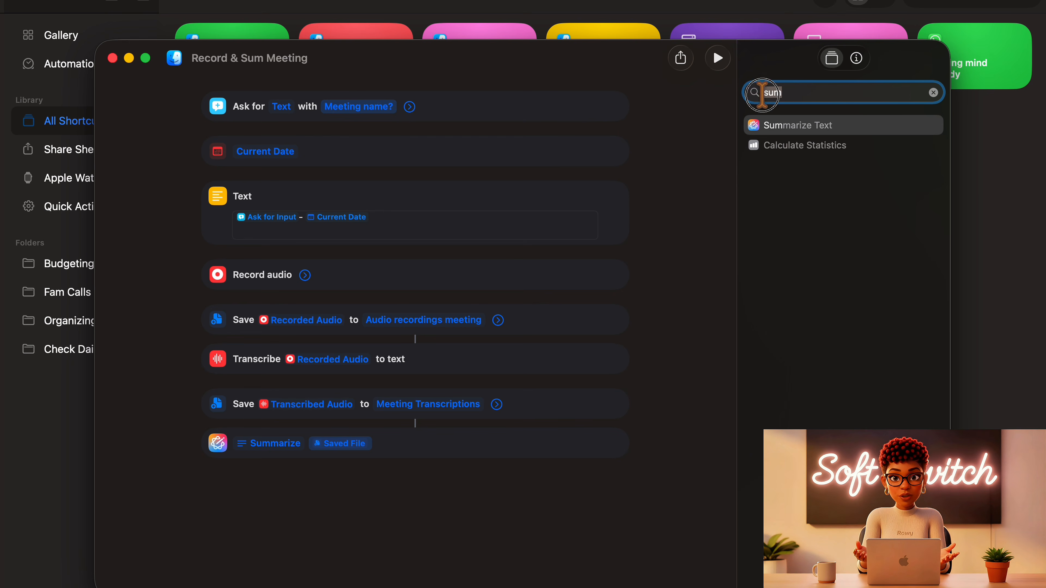
type("save")
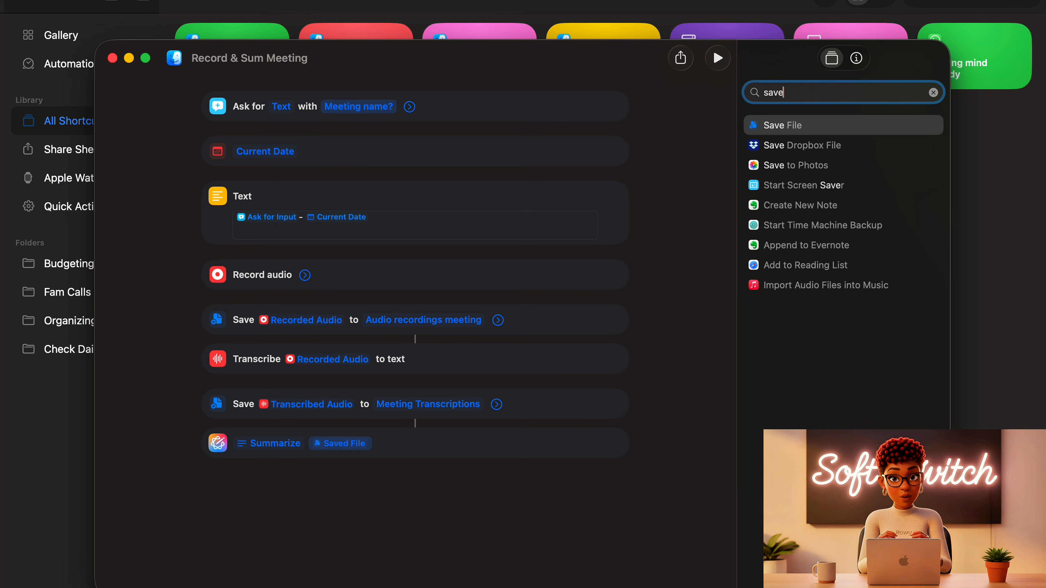
left_click_drag(772, 125, 385, 491)
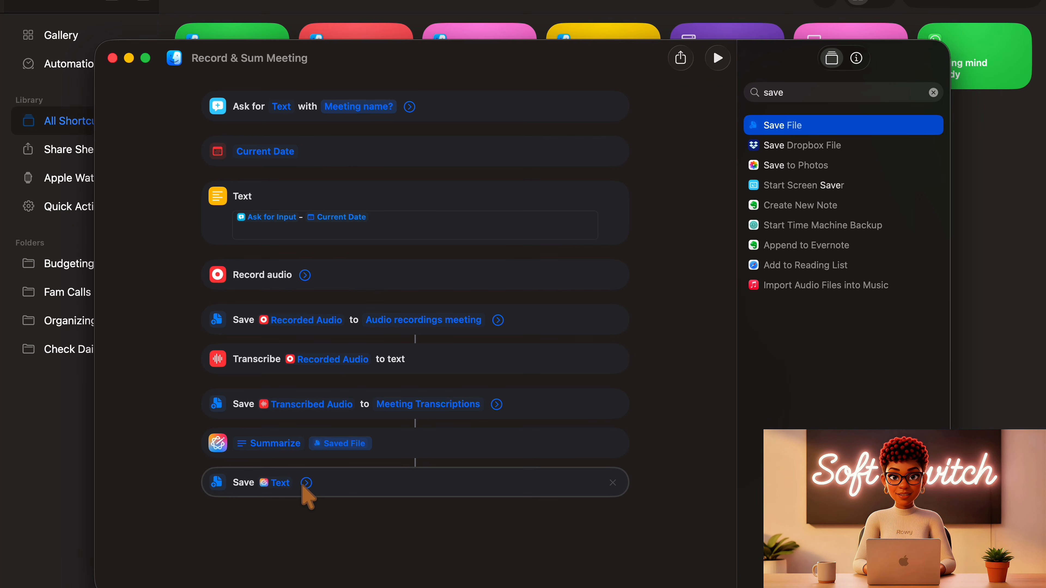
left_click(308, 484)
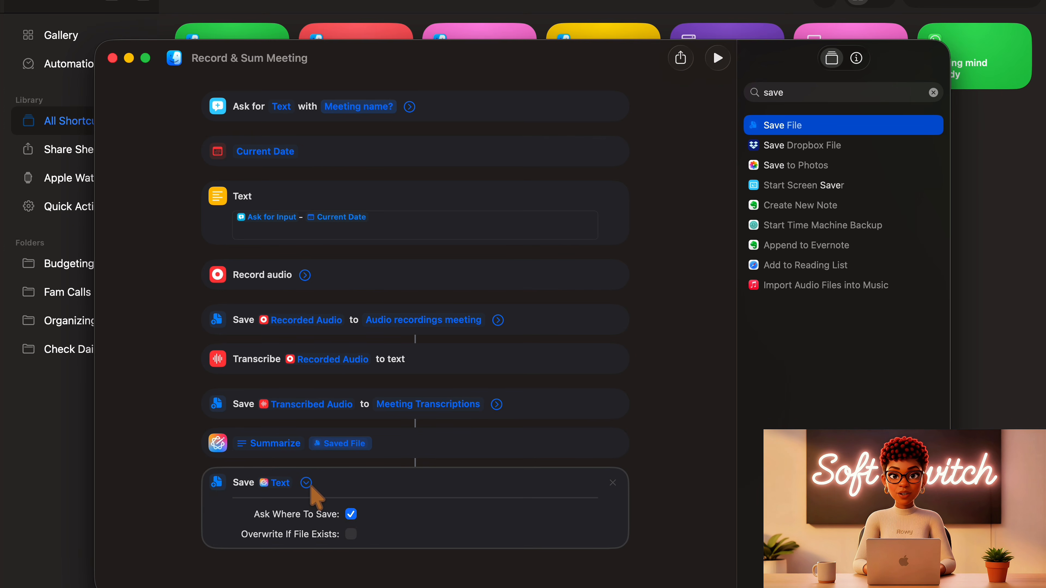
left_click(351, 514)
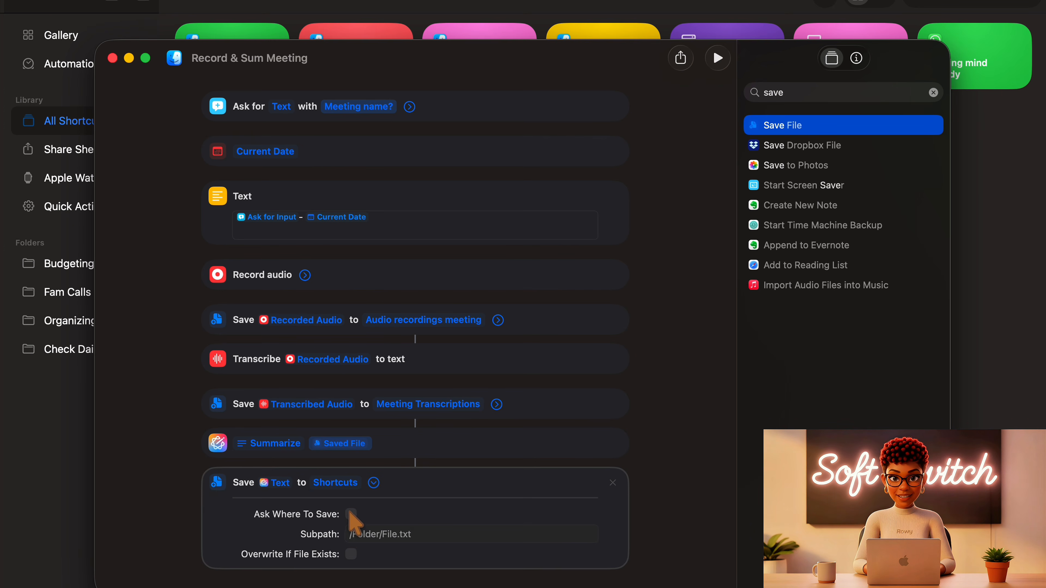
- Choose the "Meeting Summary" folder inside Ideas as the destination for the summary
left_click(337, 484)
left_click(593, 152)
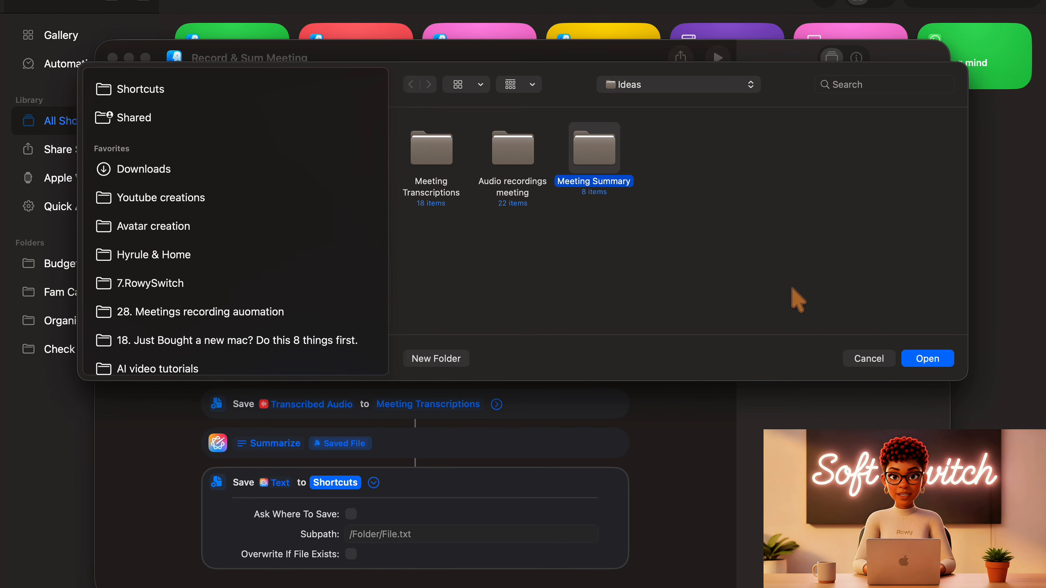
left_click(927, 358)
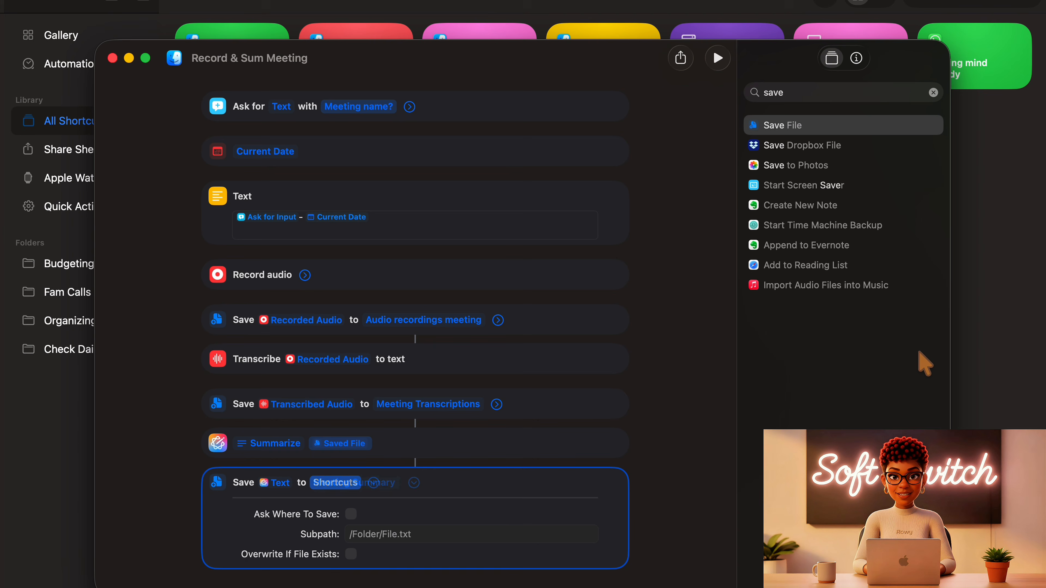
- Insert the output of the first Text action as a variable in the Subpath of the summary's Save File action
left_click(365, 534)
right_click(365, 535)
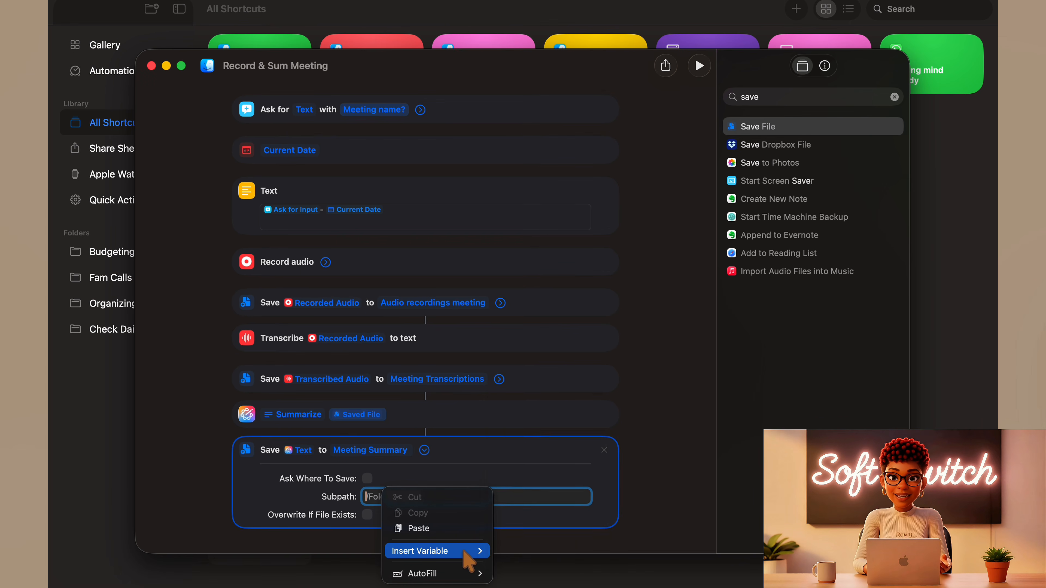
mouse_move(464, 554)
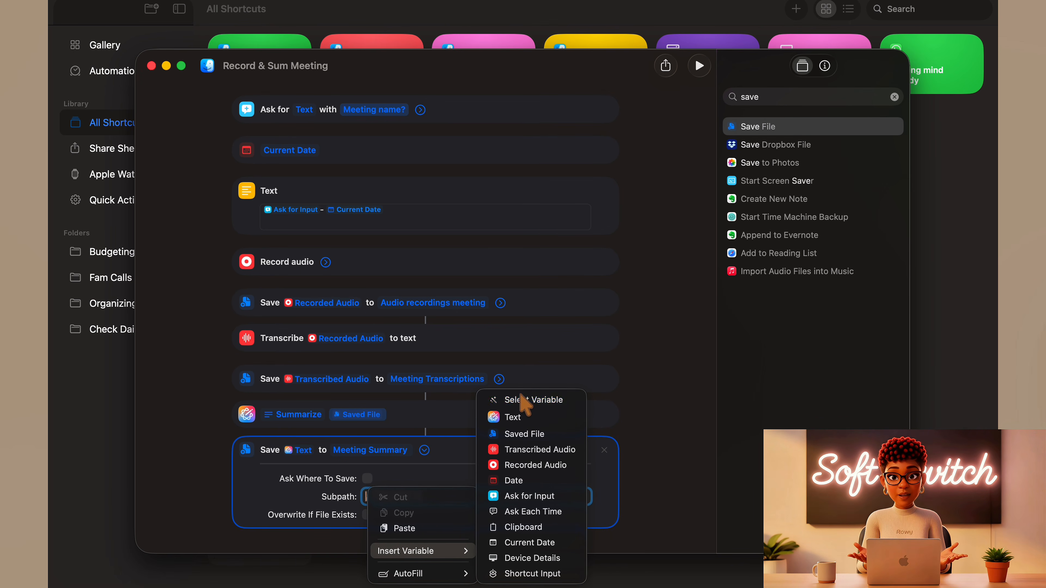
left_click(522, 396)
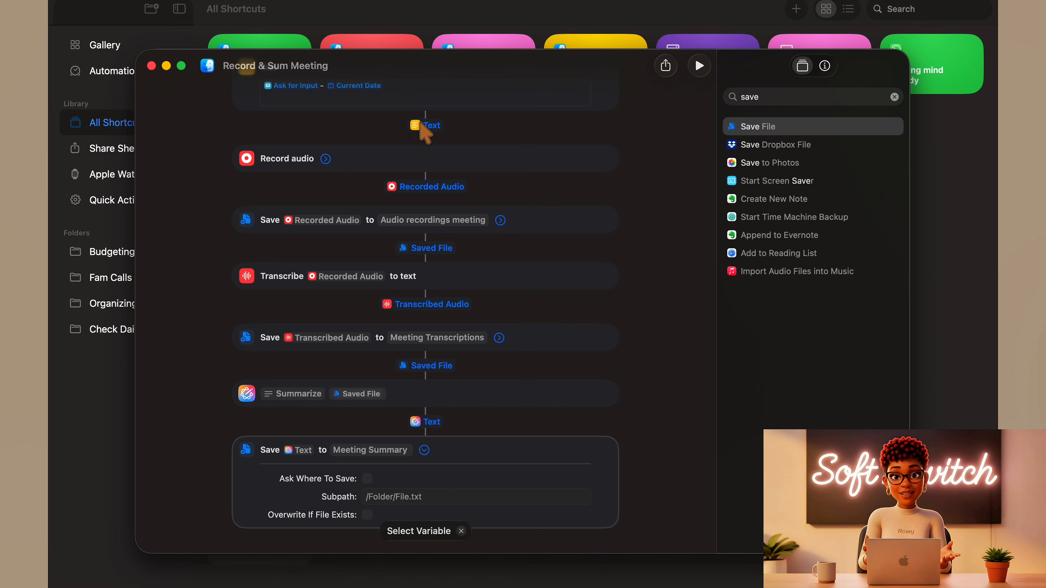
left_click(426, 125)
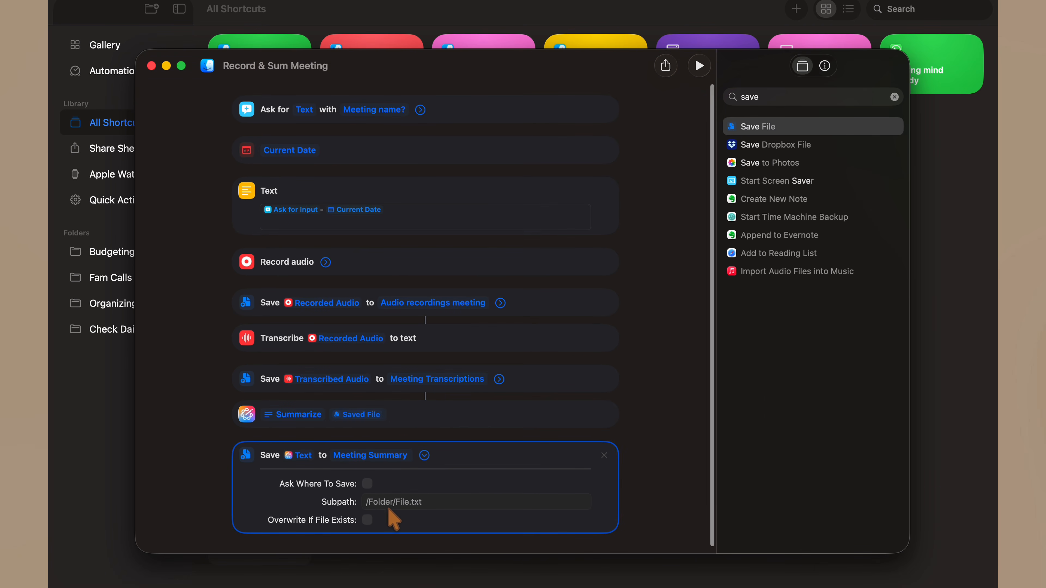
- Append the extension ".rtf" after the Text variable in the summary's save subpath
left_click(390, 502)
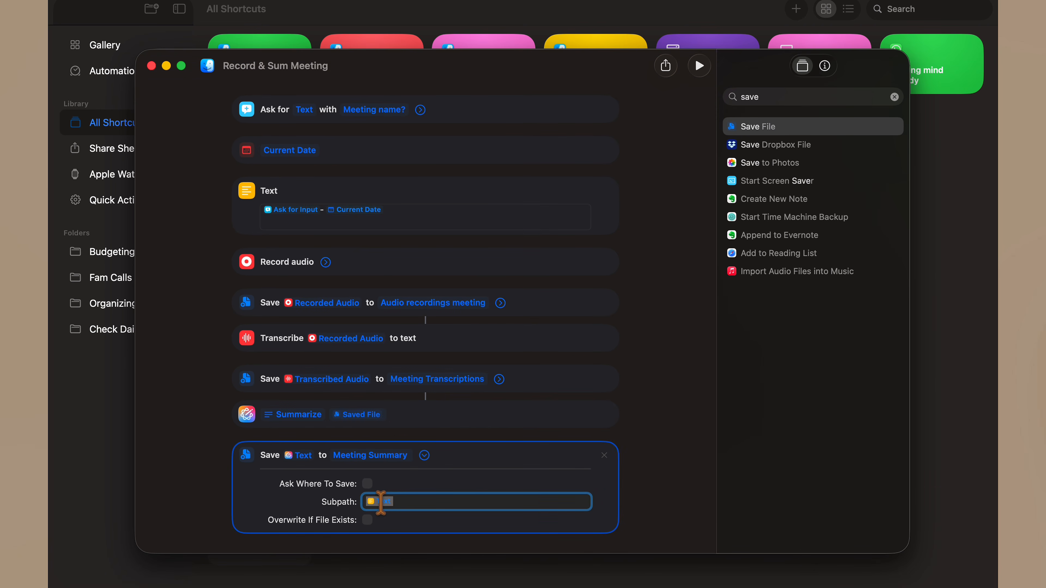
left_click(400, 502)
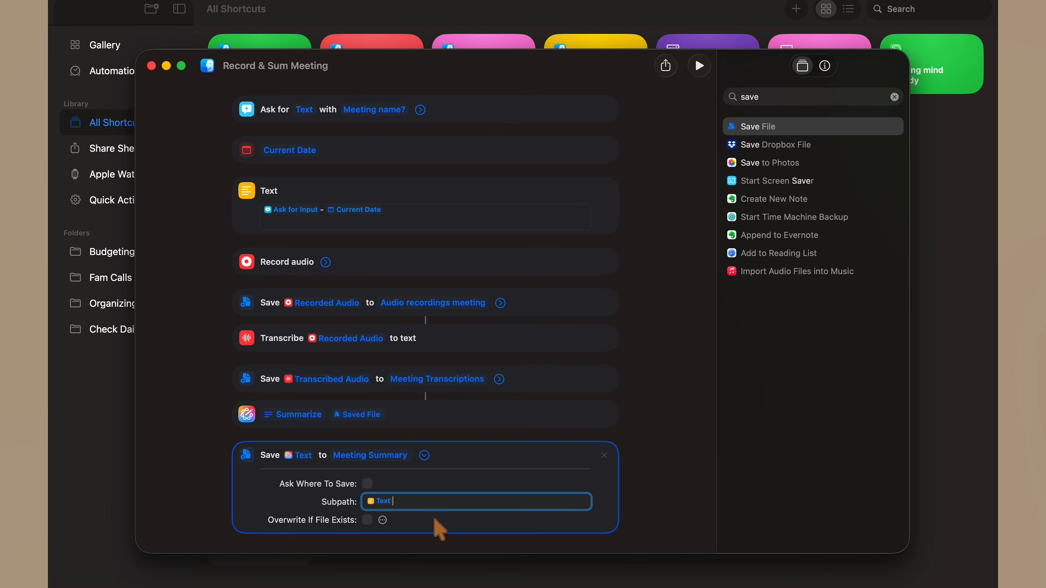
type(".rtf")
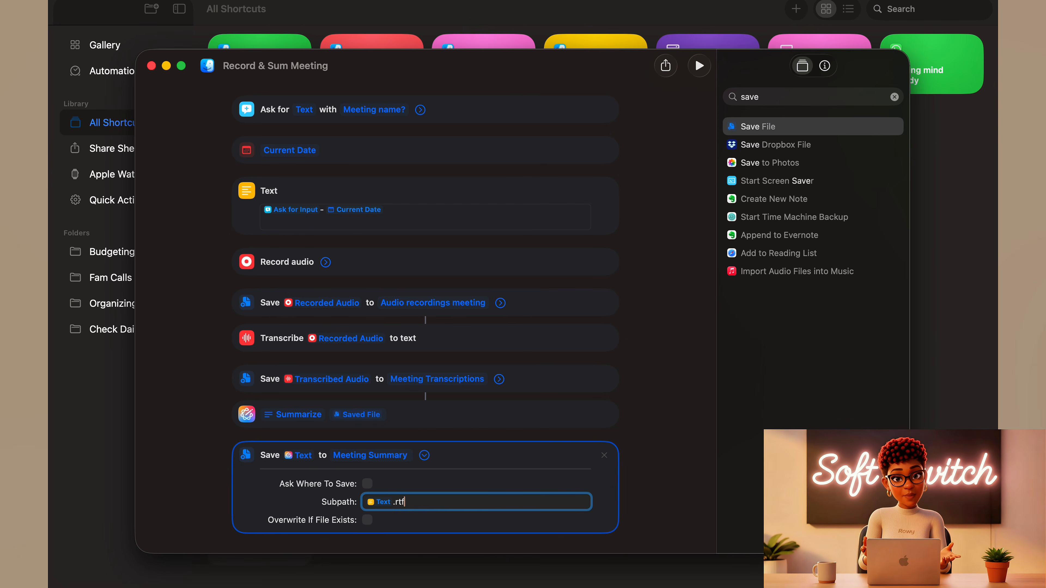
left_click(645, 489)
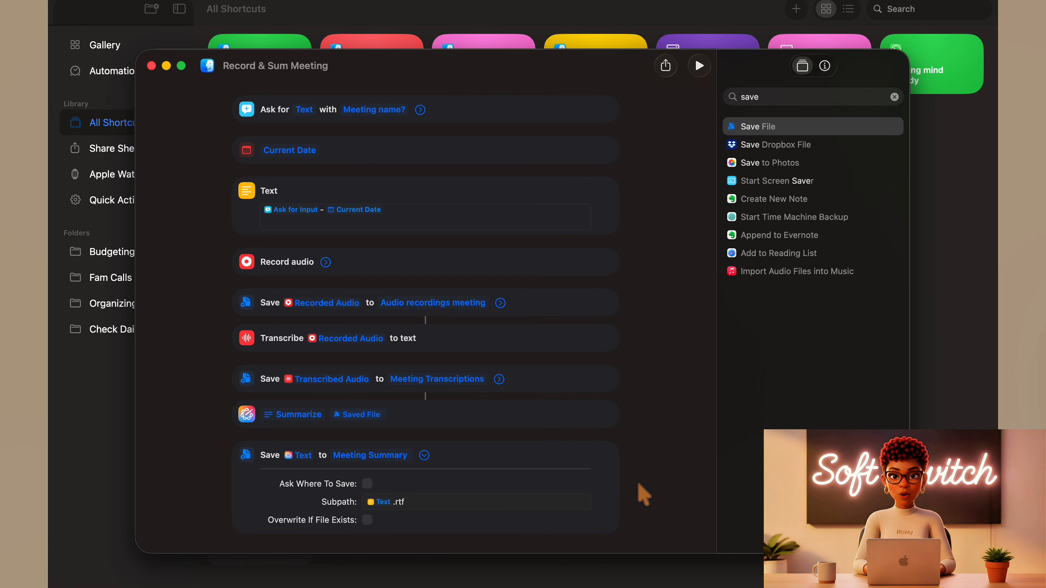
- Find the Pages Open Document action and add it below the summary's save action to open the Saved File
scroll(644, 494, "down", 1)
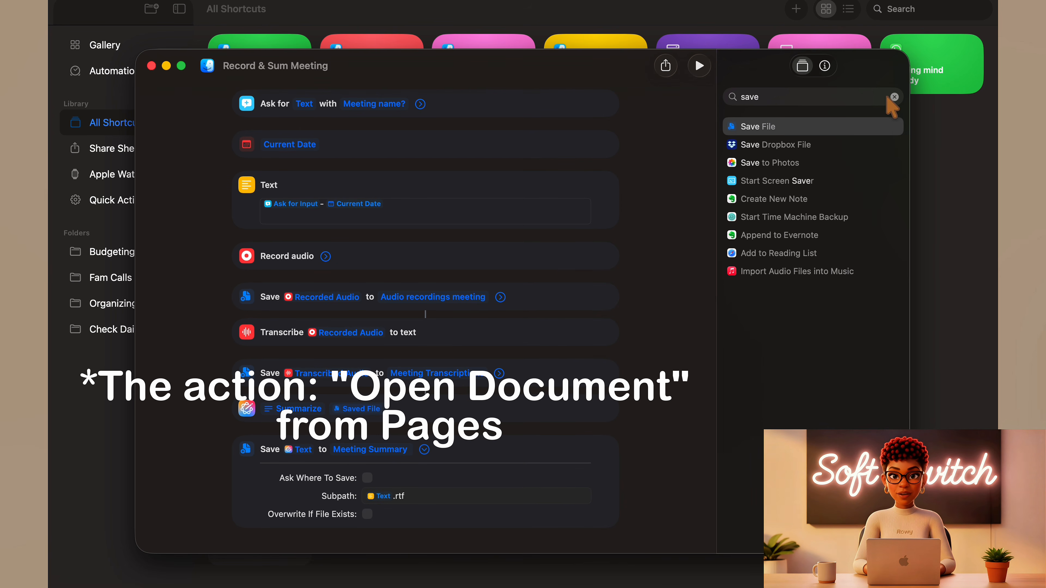
left_click(894, 96)
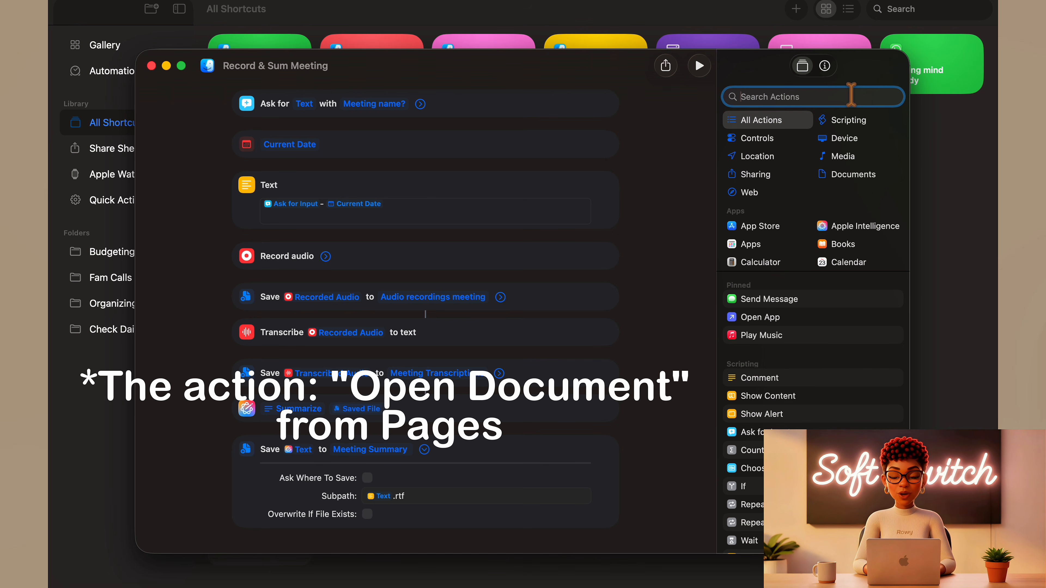
type("p")
key("BackSpace")
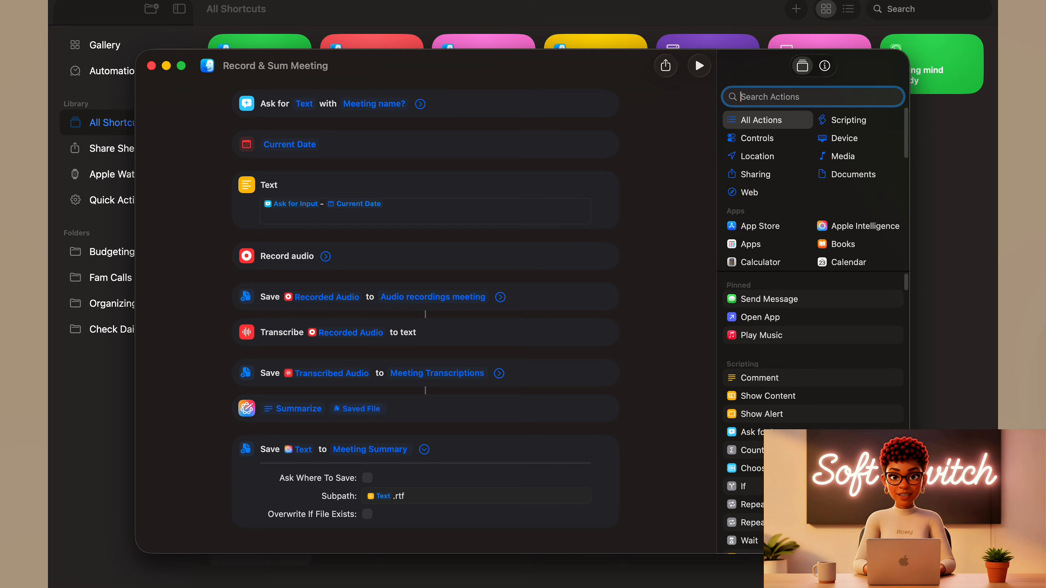
type("open pa")
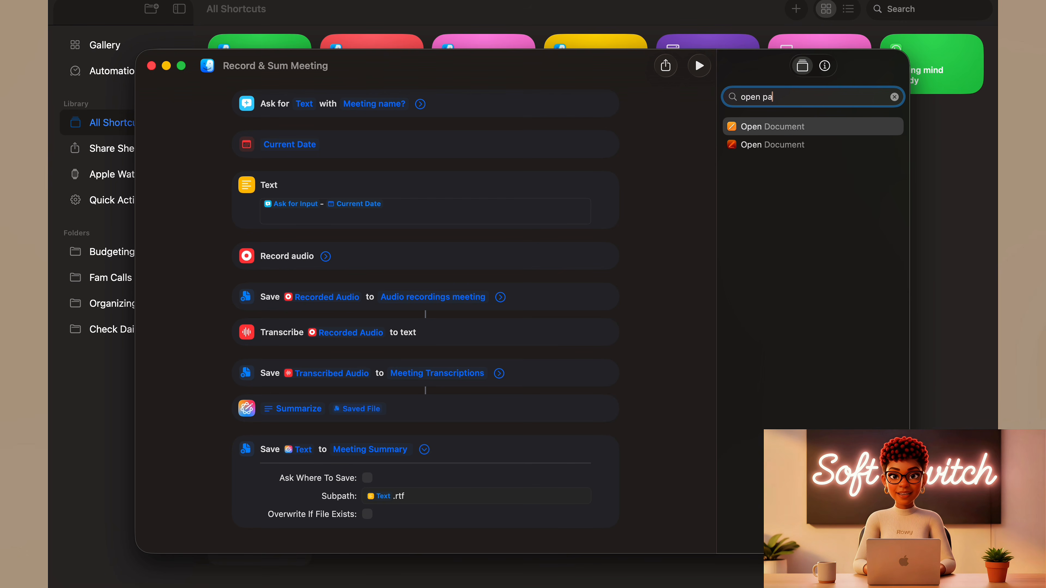
type("g")
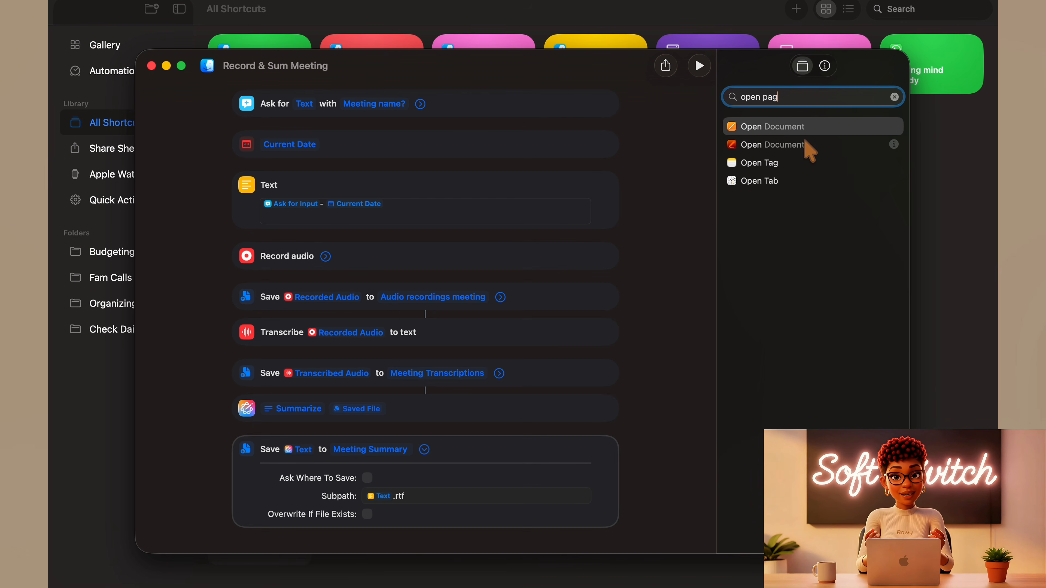
left_click(814, 144)
left_click_drag(814, 145, 474, 552)
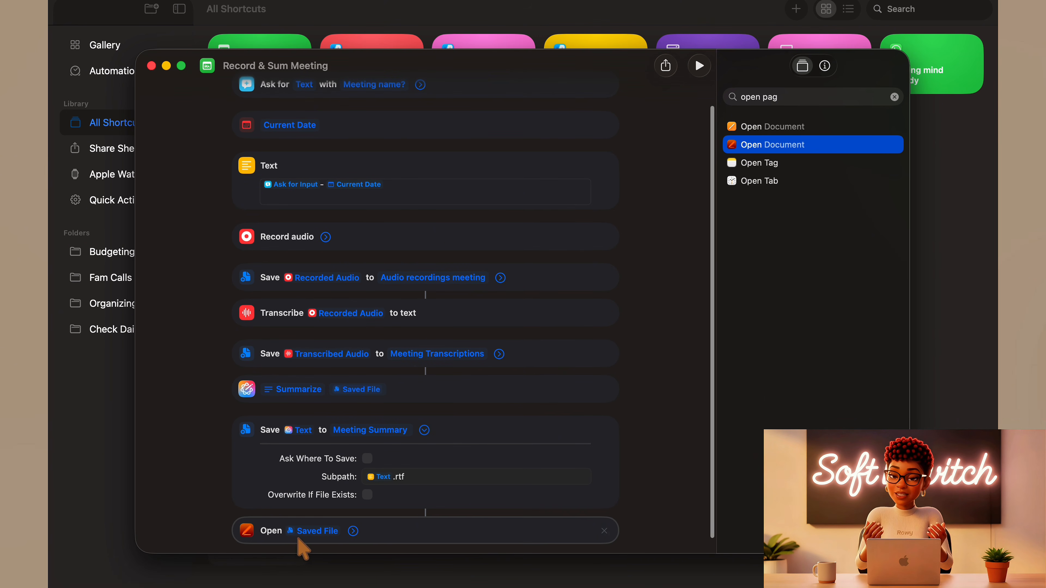
left_click(353, 531)
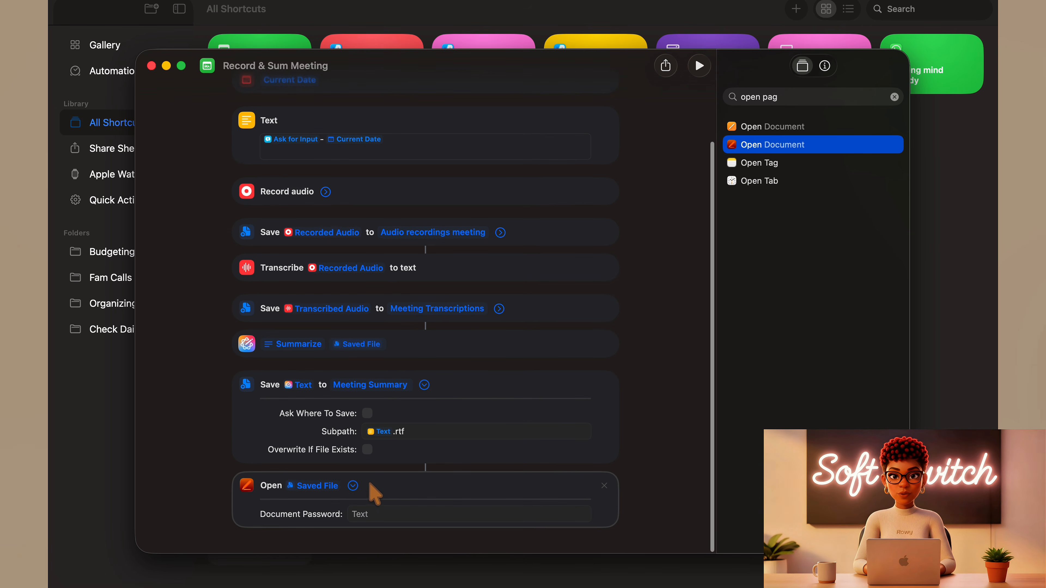
left_click(353, 482)
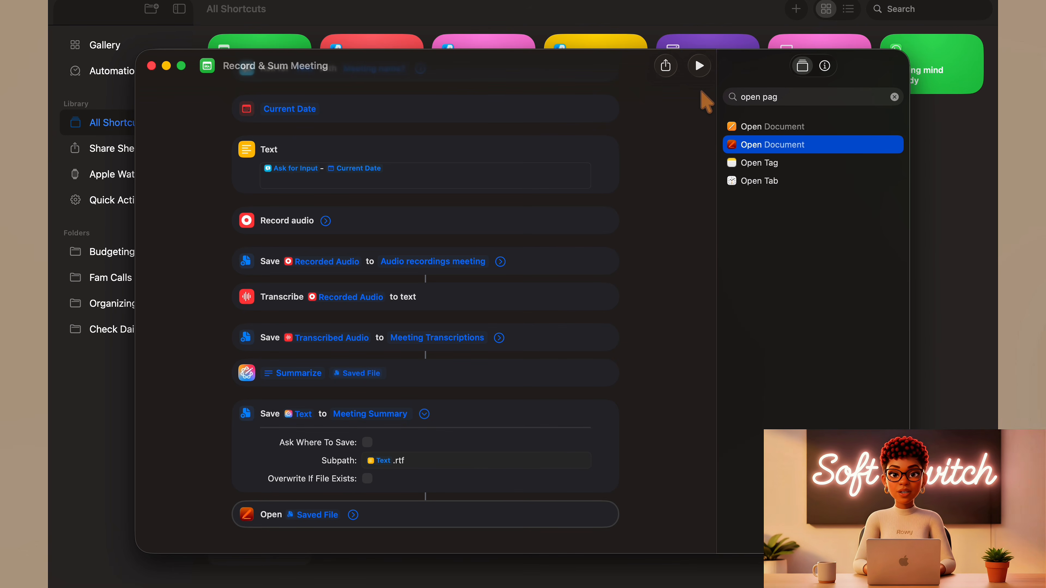
- Run the shortcut and enter "Testing Shortcut 1" as the meeting name
left_click(699, 67)
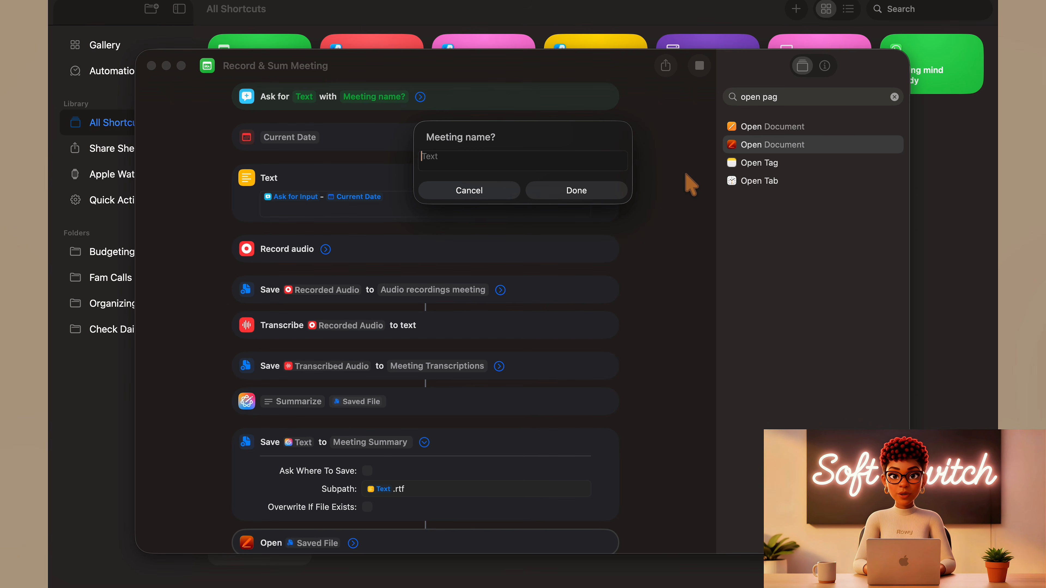
type("Testing ")
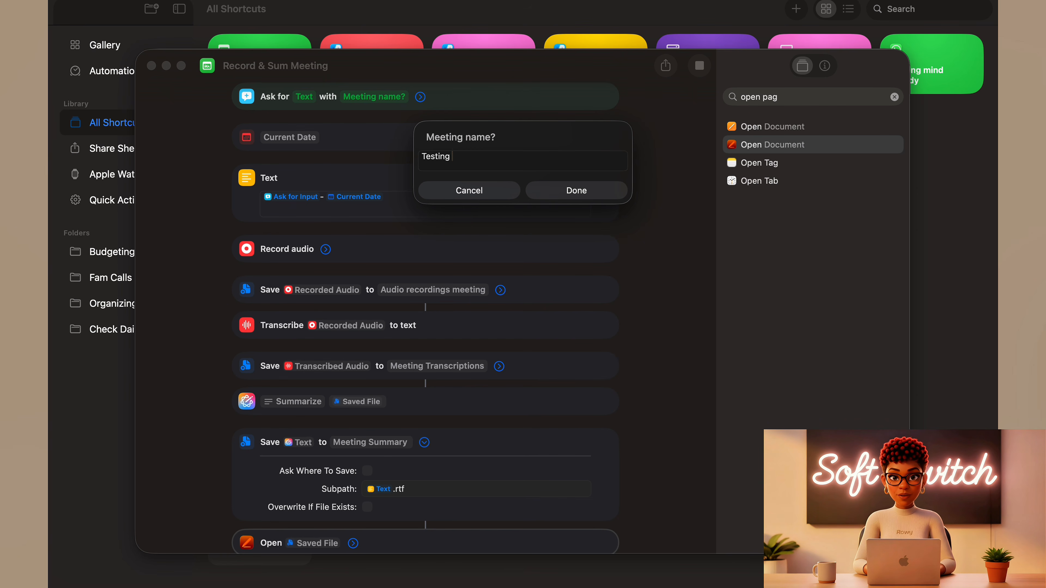
type("Shortcut 1")
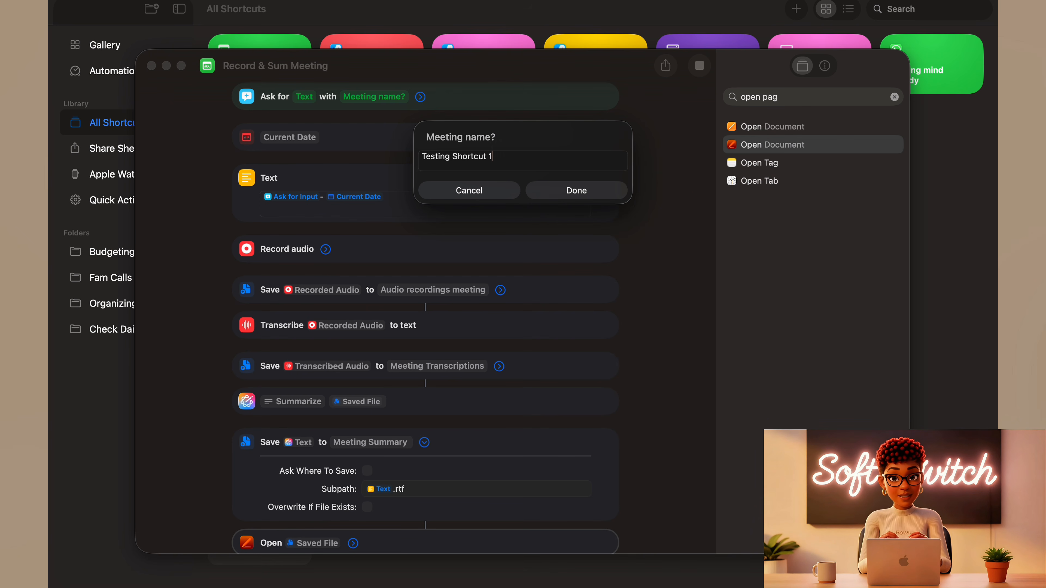
left_click(601, 194)
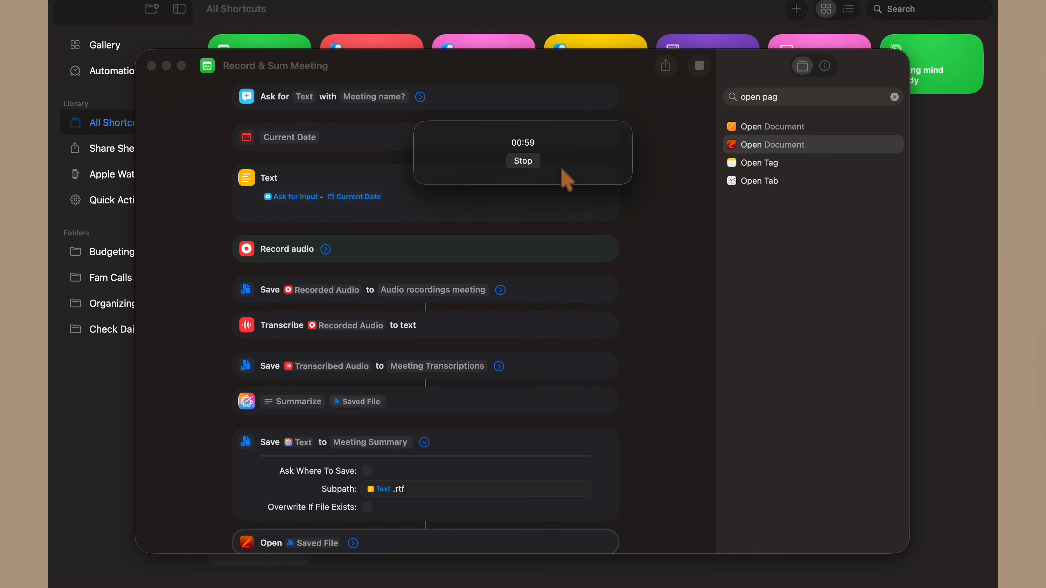
- Stop the audio recording and always allow the shortcut to save the recording, transcript and summary files
left_click(532, 163)
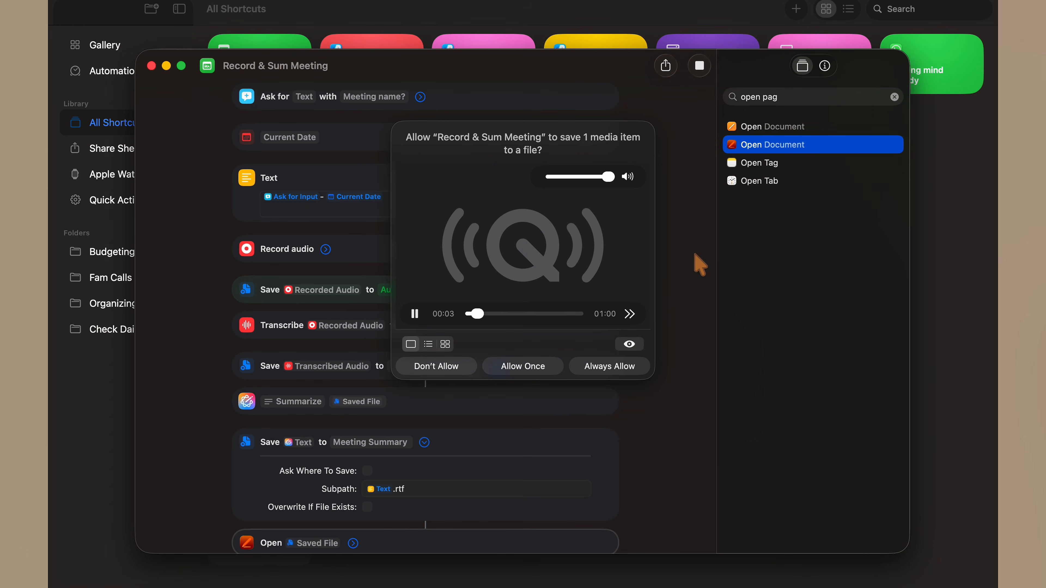
left_click(594, 371)
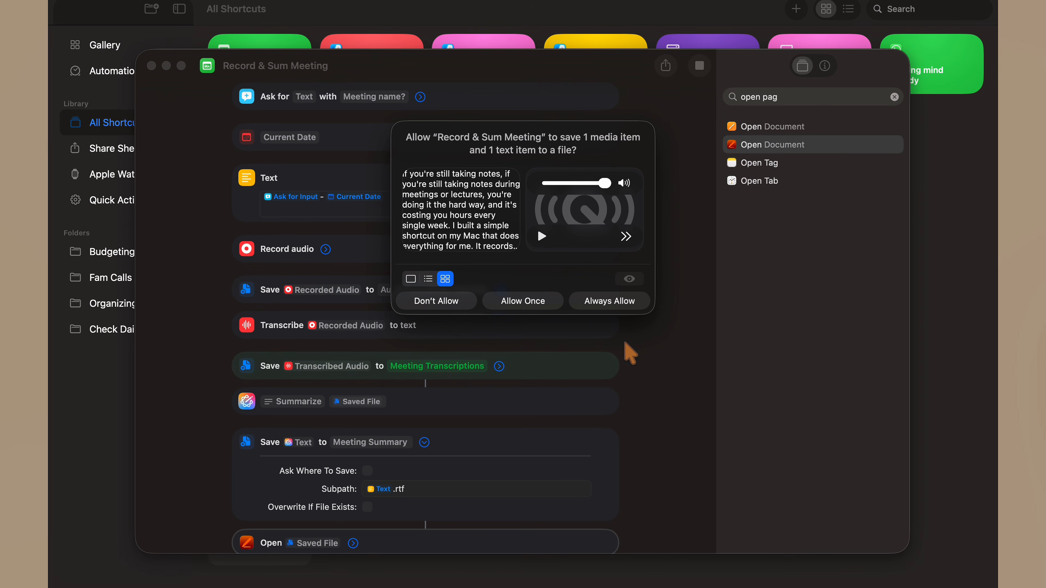
scroll(452, 214, "down", 1)
left_click(601, 302)
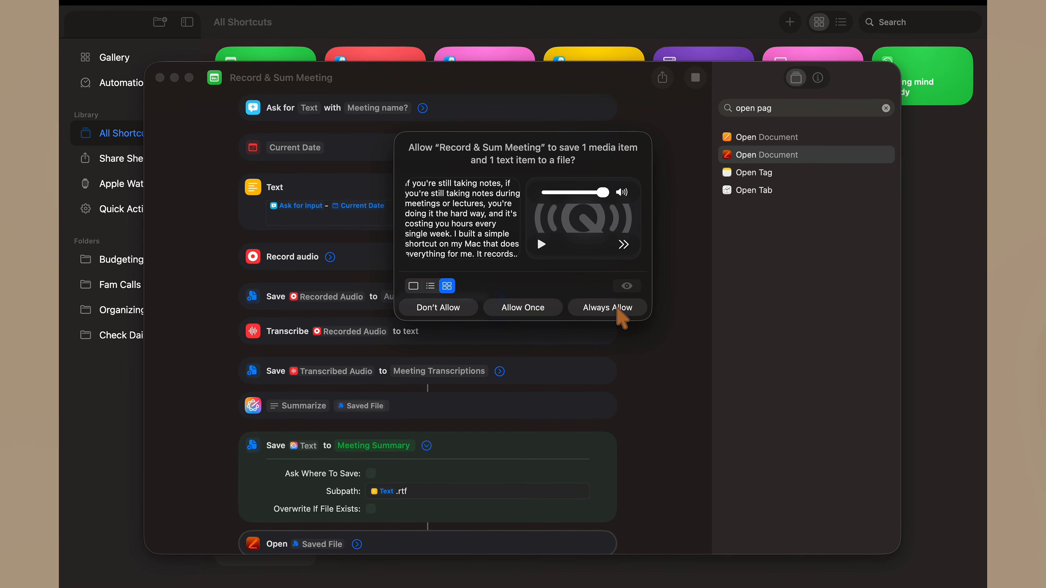
left_click(617, 303)
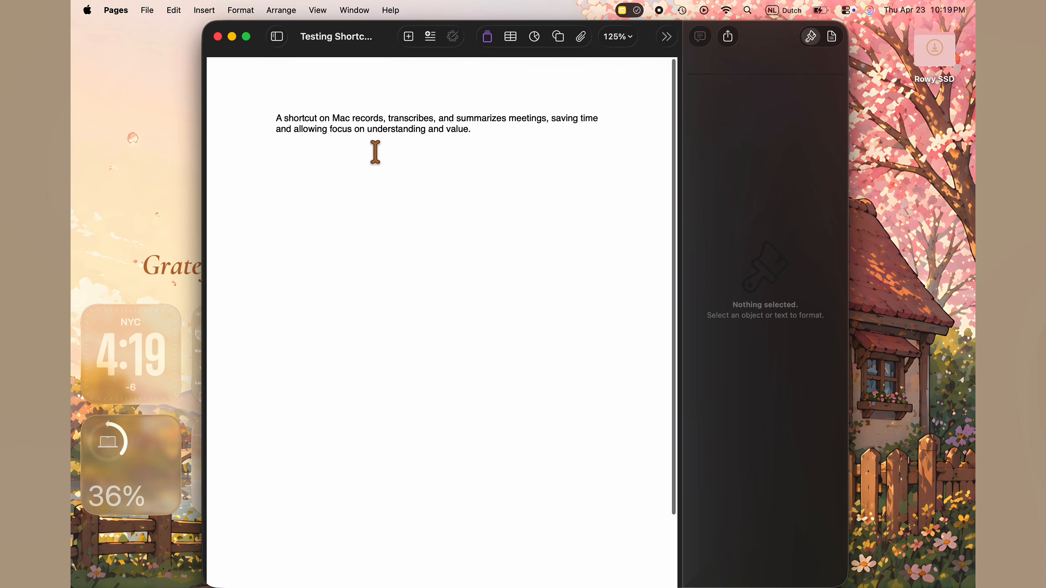
- Place the cursor at the end of the summary text and look over the document's export formats
left_click(318, 143)
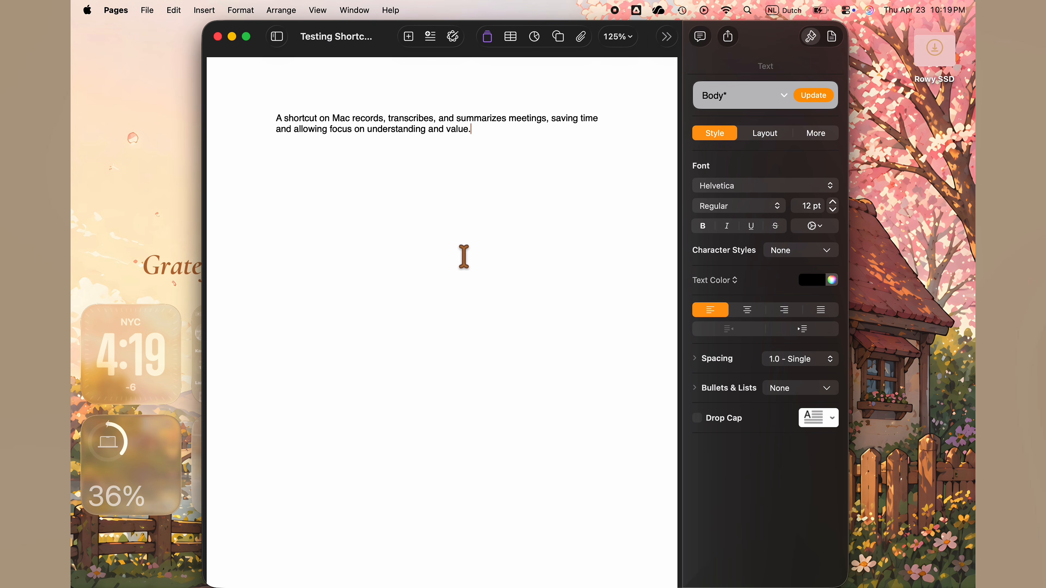
left_click(147, 10)
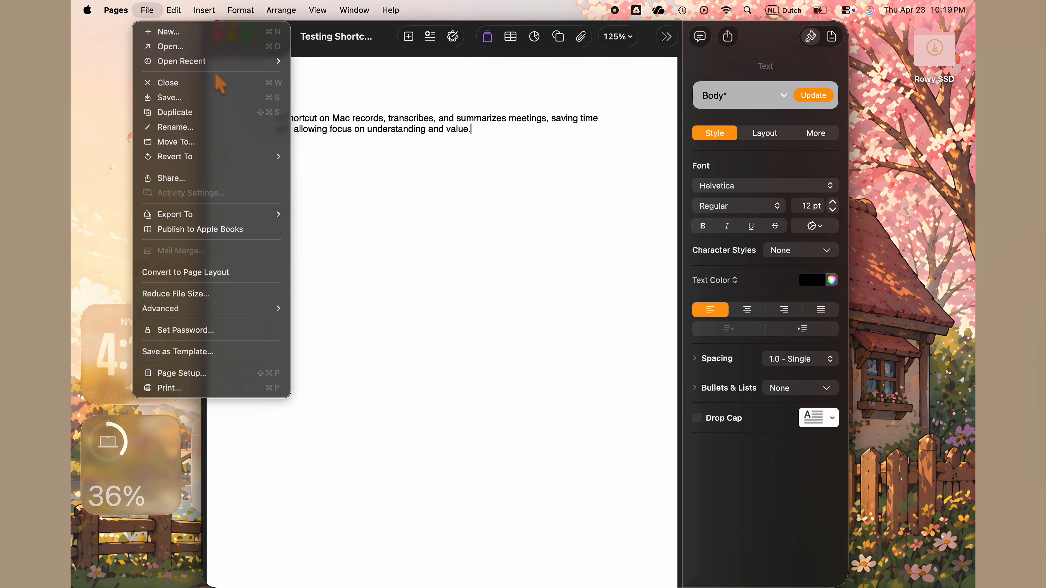
left_click(447, 201)
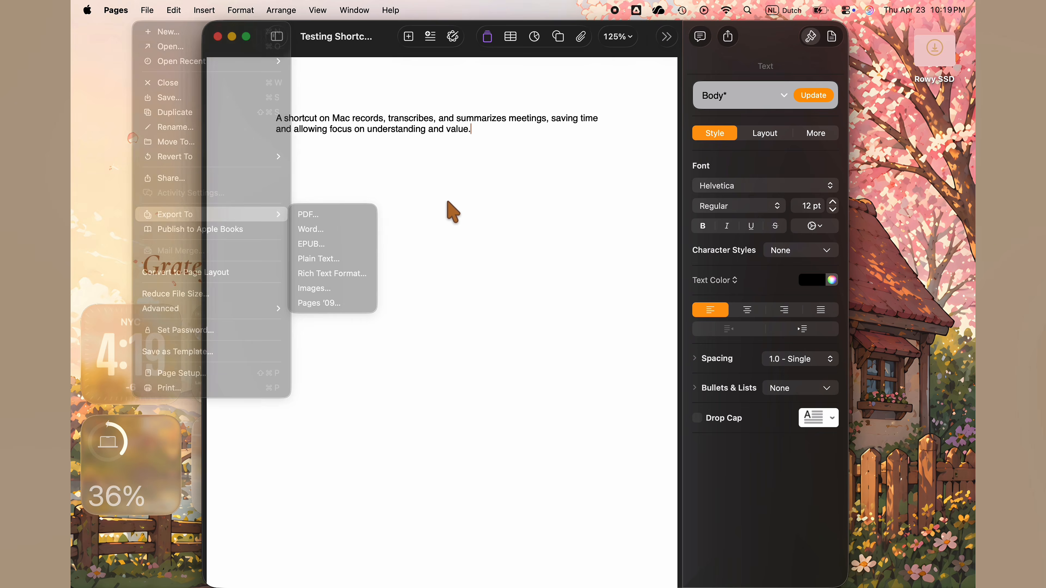
- Add a new line reading "Gnnh" below the summary, and close the document, saving it in the Ideas folder
key("Return")
type("Gnnh")
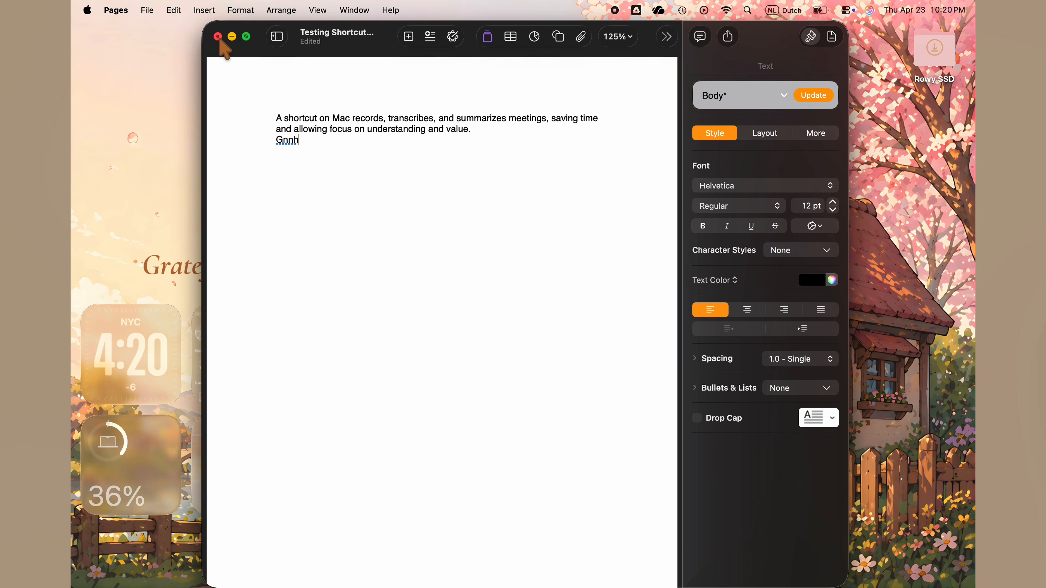
left_click(217, 36)
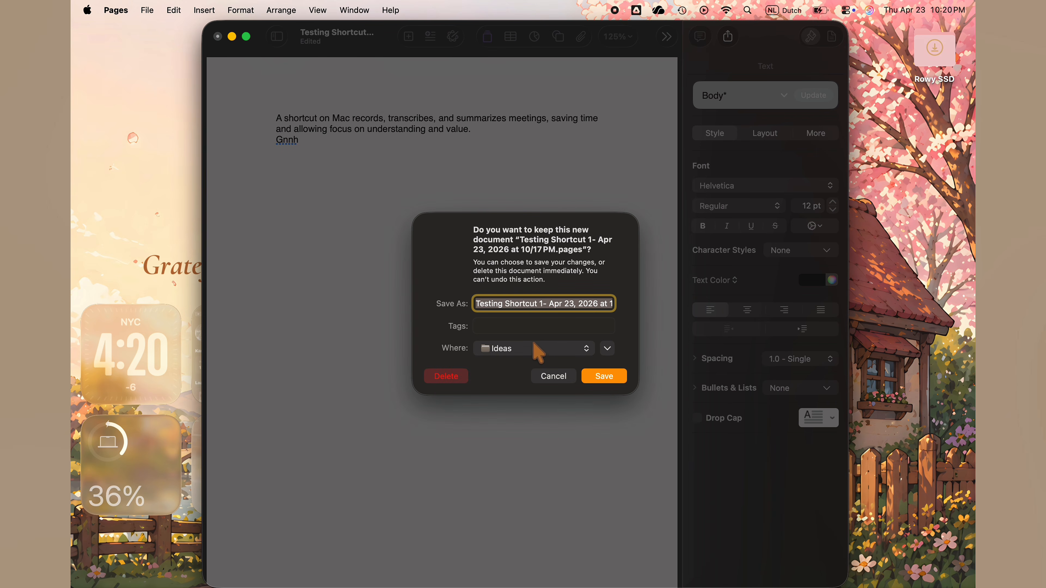
left_click(609, 381)
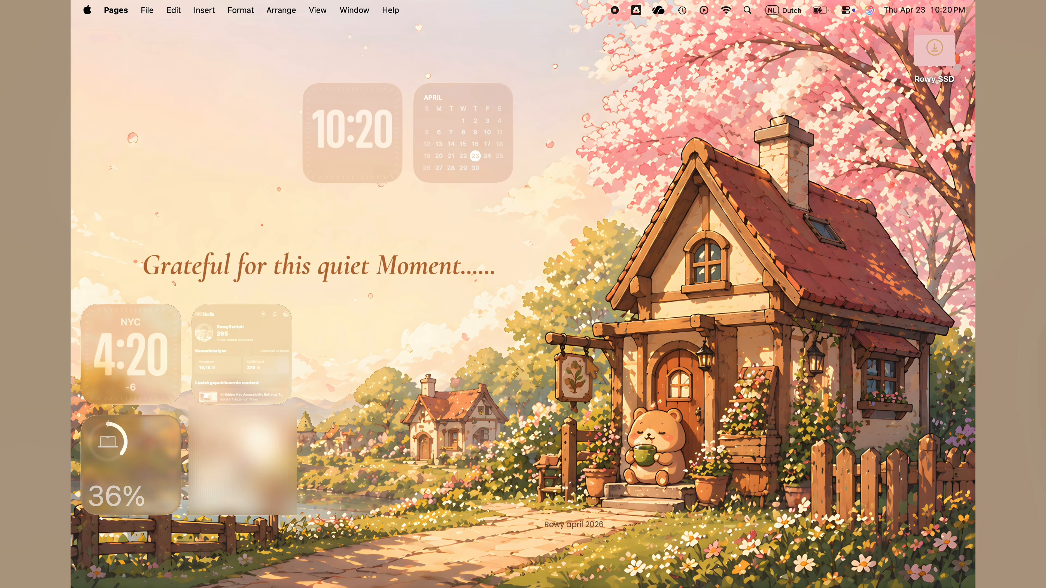
- Switch back to the full-screen Shortcuts app with the meeting shortcut open
key("ctrl+Up")
mouse_move(580, 42)
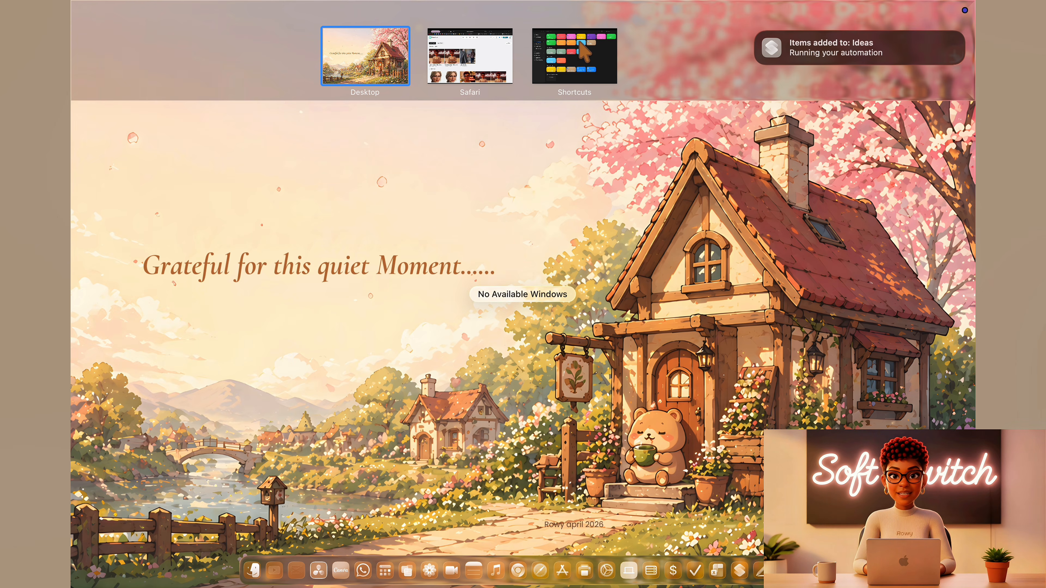
left_click(533, 28)
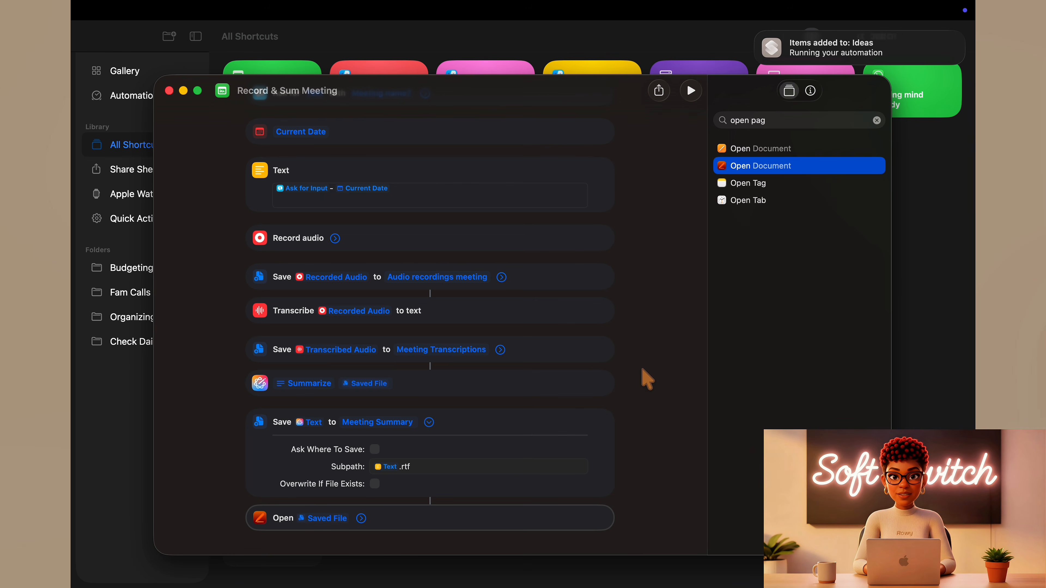
- Close the shortcut's editor and duplicate the "Record & Sum Meeting" shortcut in the library
left_click(169, 91)
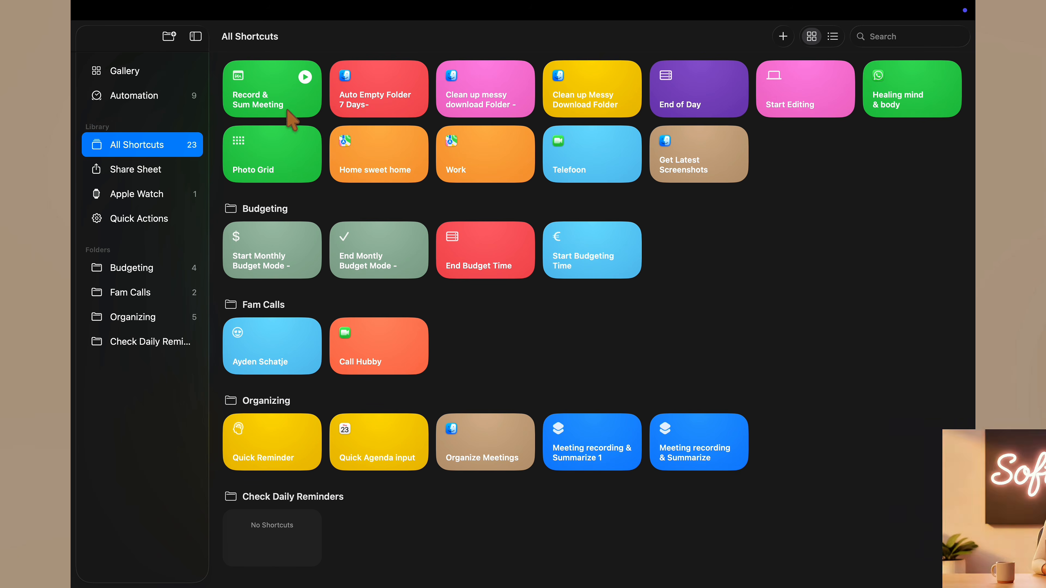
right_click(293, 100)
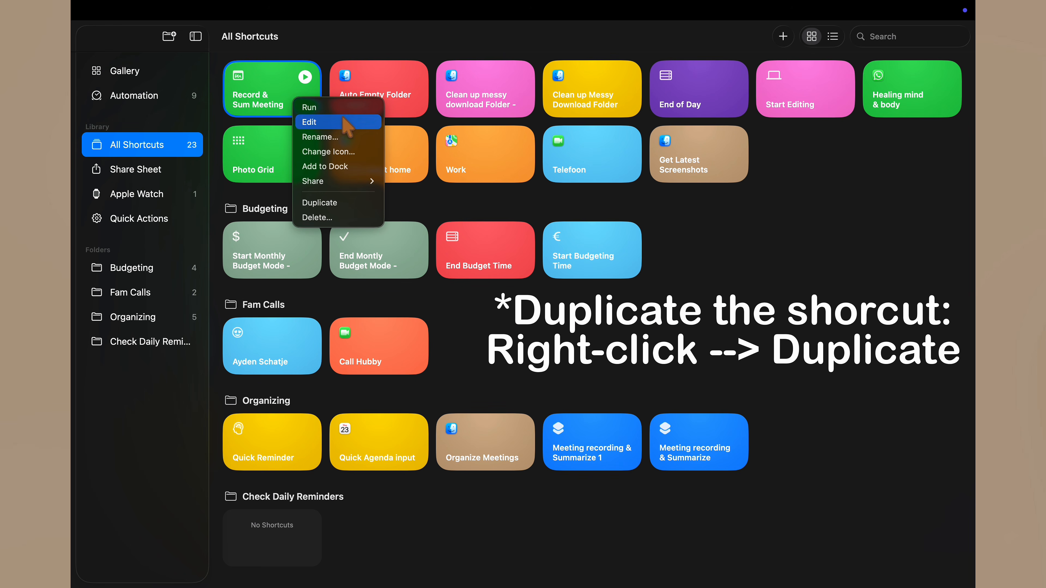
left_click(350, 202)
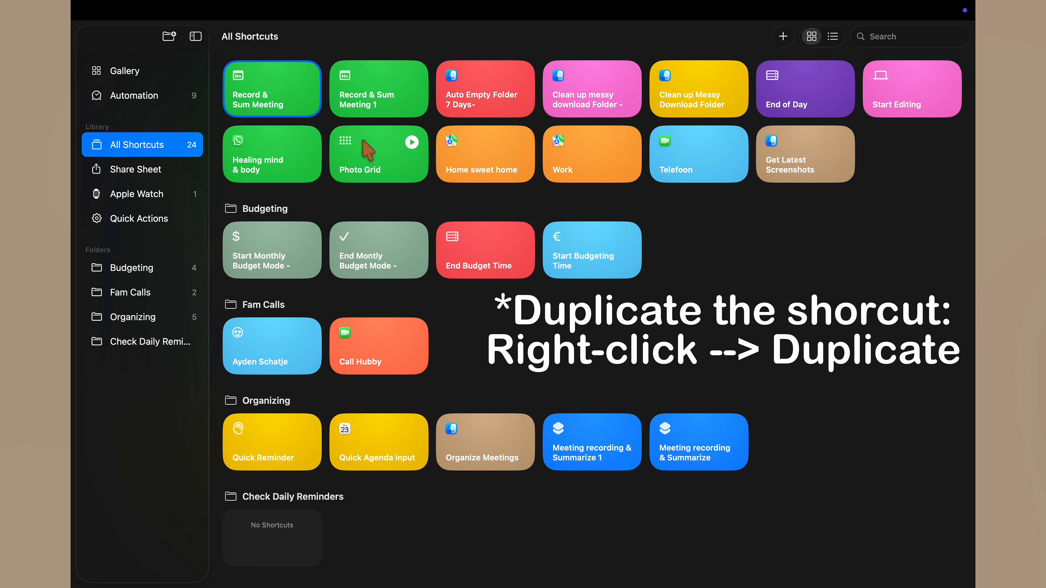
- In the duplicated "Record & Sum Meeting 1" shortcut, replace the Summarize action with a Use Model action
double_click(371, 108)
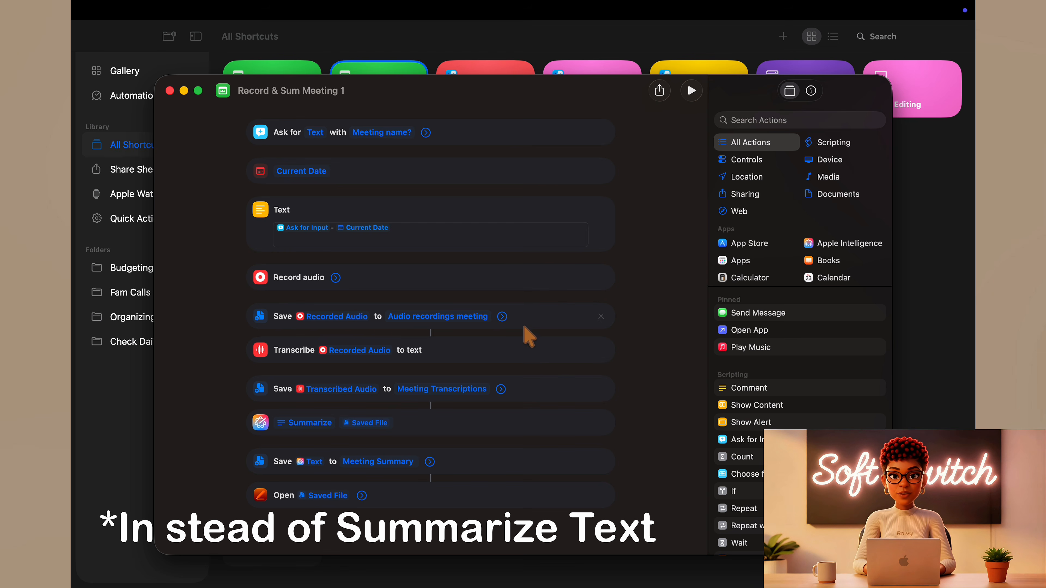
left_click(778, 121)
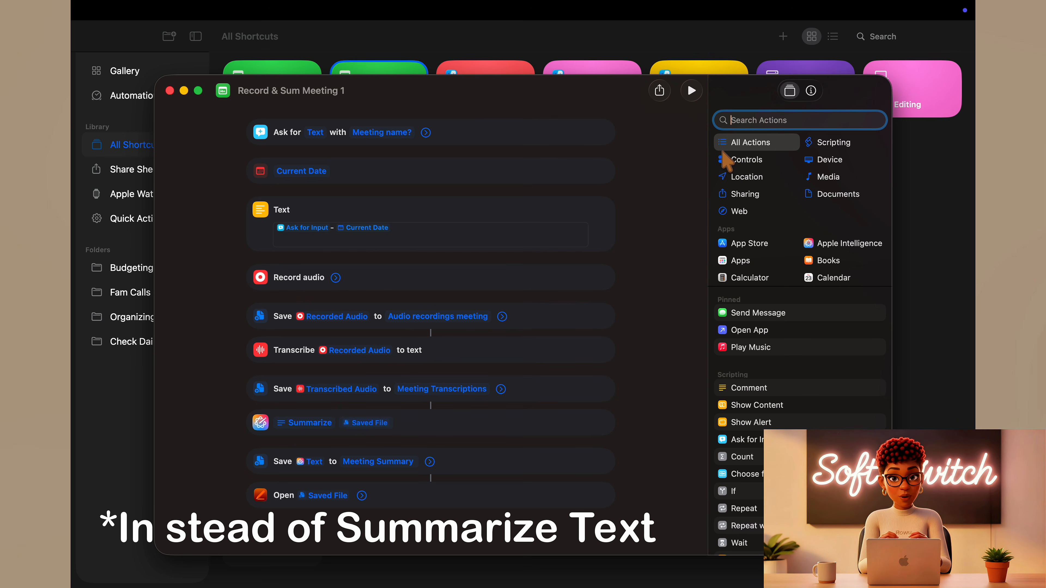
type("use")
left_click(766, 148)
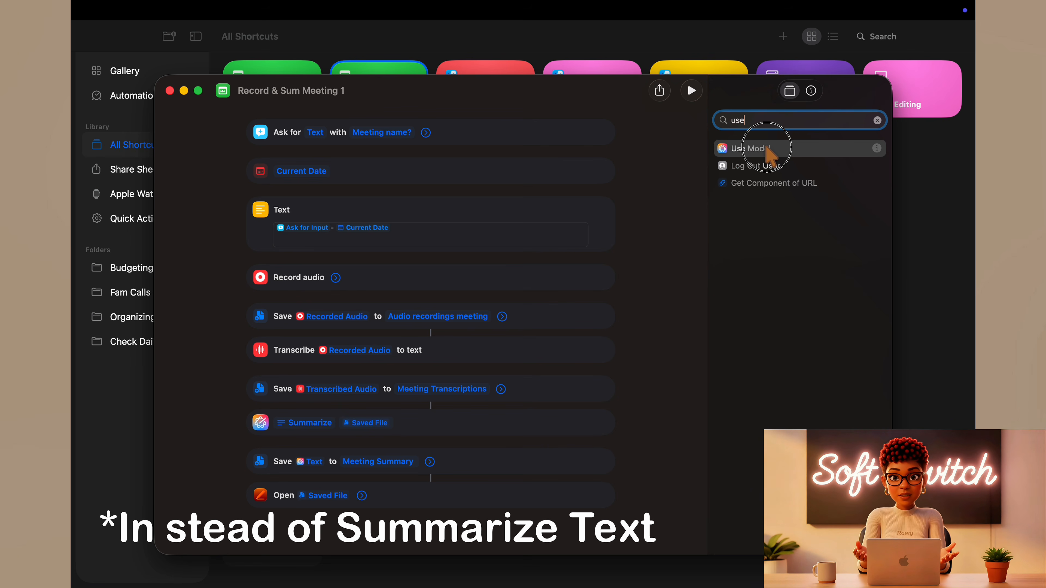
left_click_drag(770, 156, 483, 450)
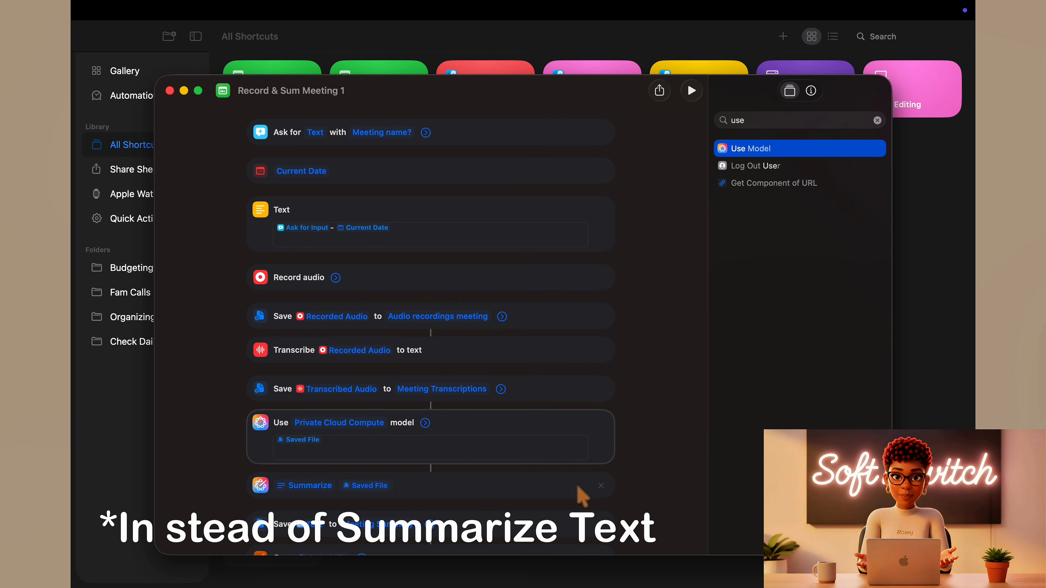
left_click(602, 487)
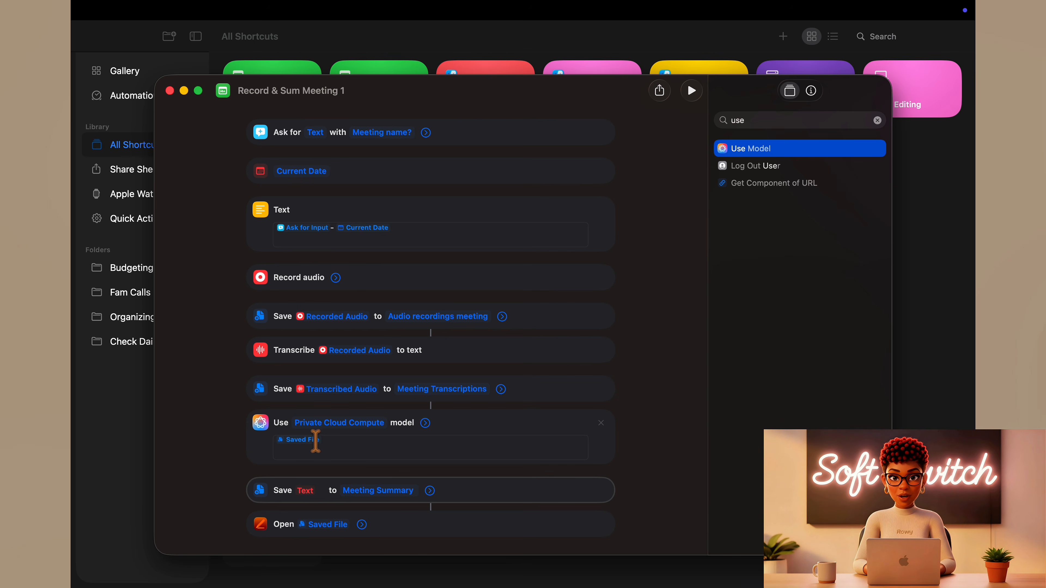
- Switch the Use Model action from Private Cloud Compute to the ChatGPT extension
left_click(339, 446)
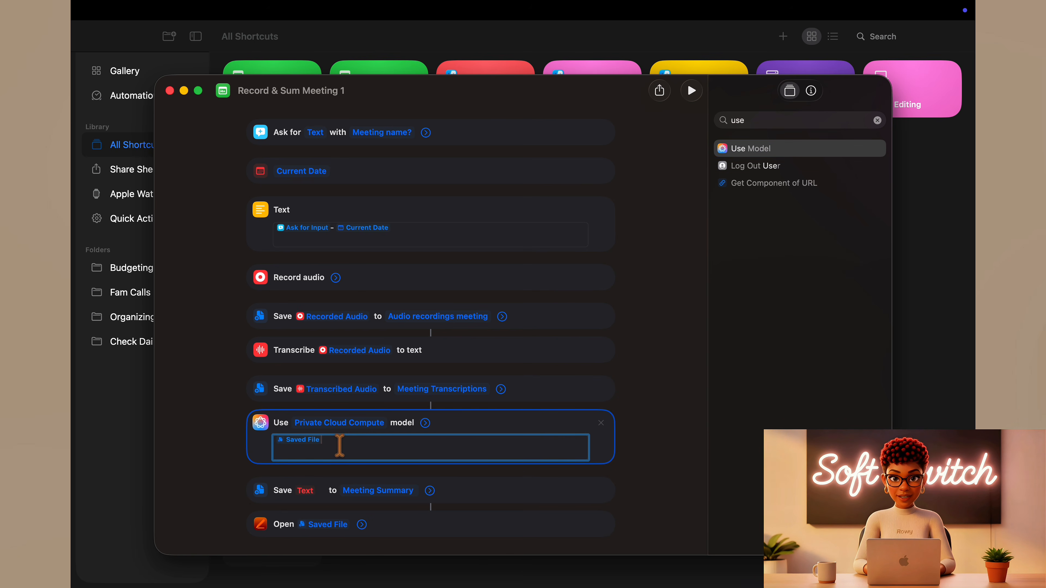
left_click(350, 425)
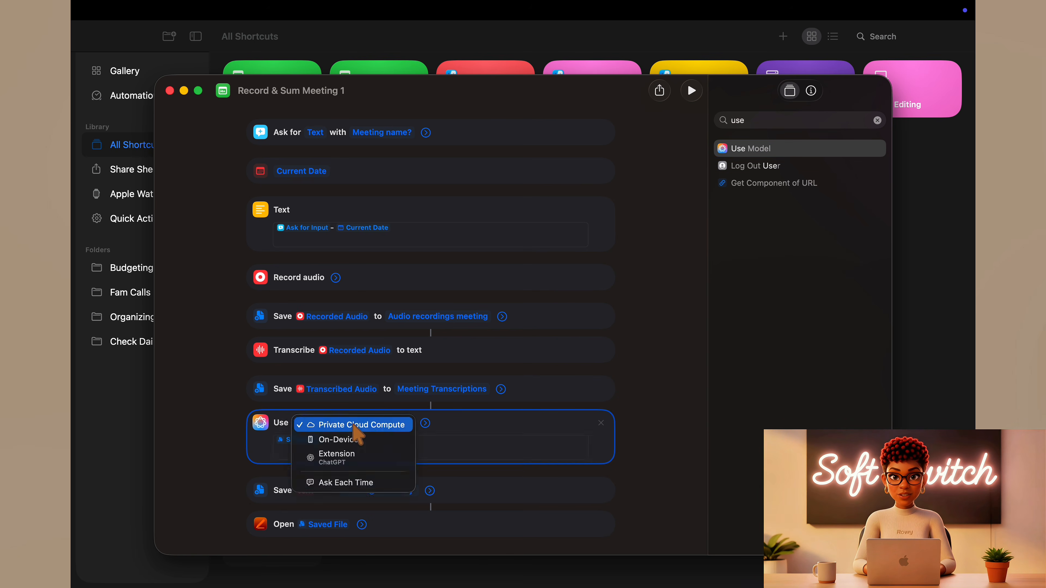
left_click(359, 460)
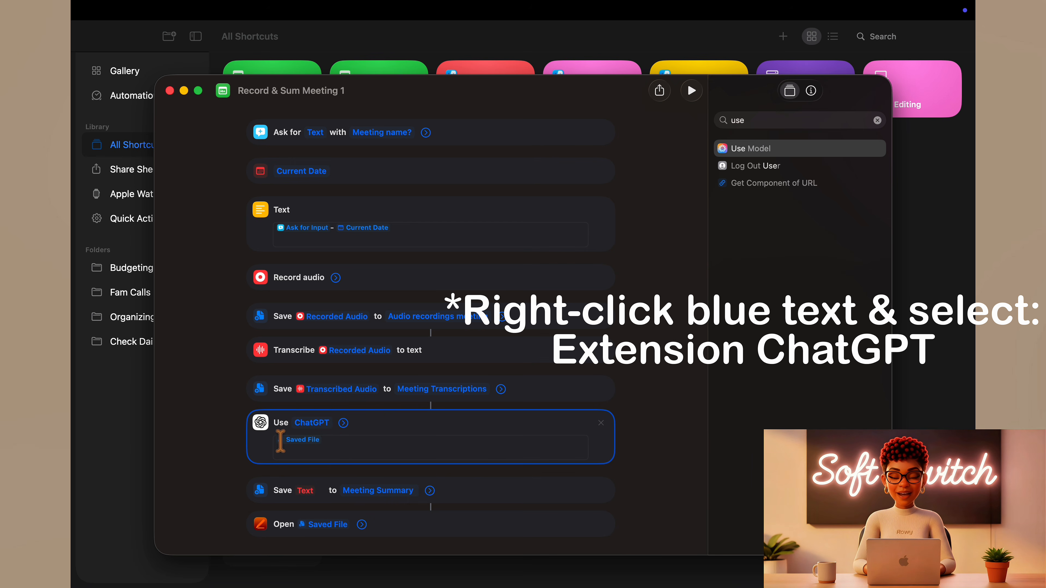
- Replace the ChatGPT prompt with the professional meeting assistant instructions for a structured summary, ending with "Transcript:" on its own line after a blank line
left_click(362, 442)
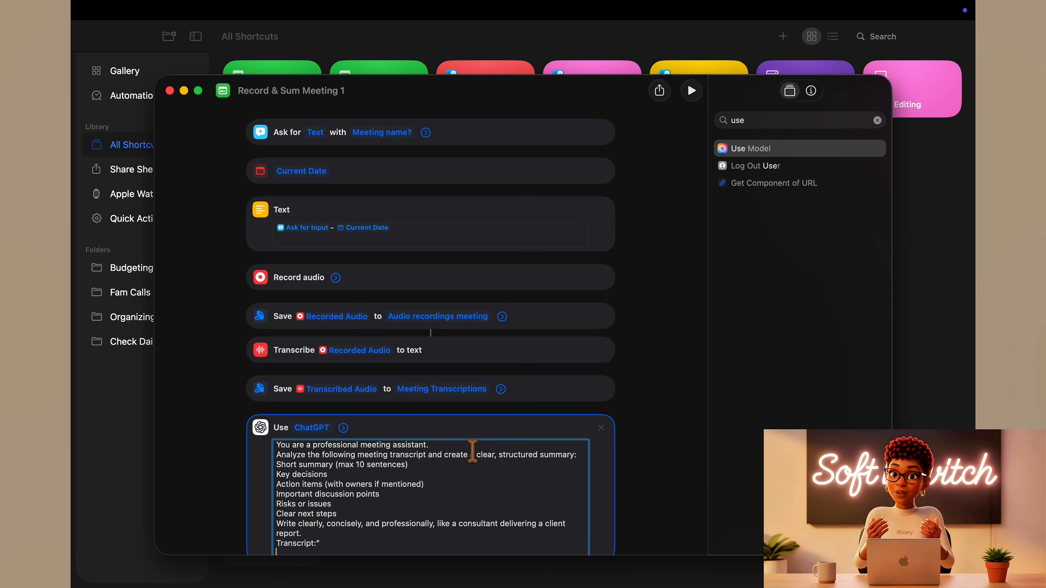
scroll(705, 355, "down", 5)
left_click(356, 432)
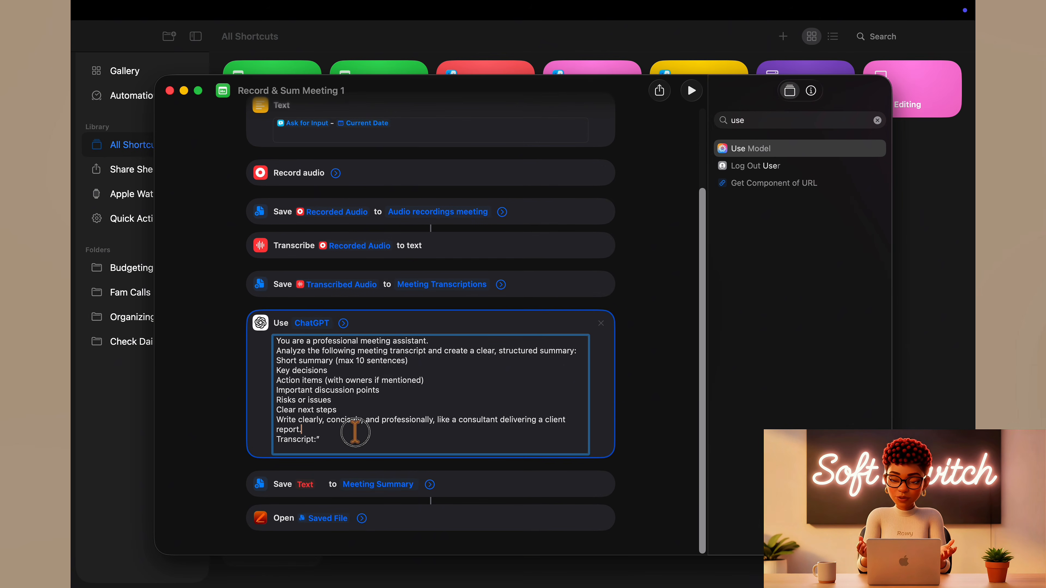
left_click(355, 440)
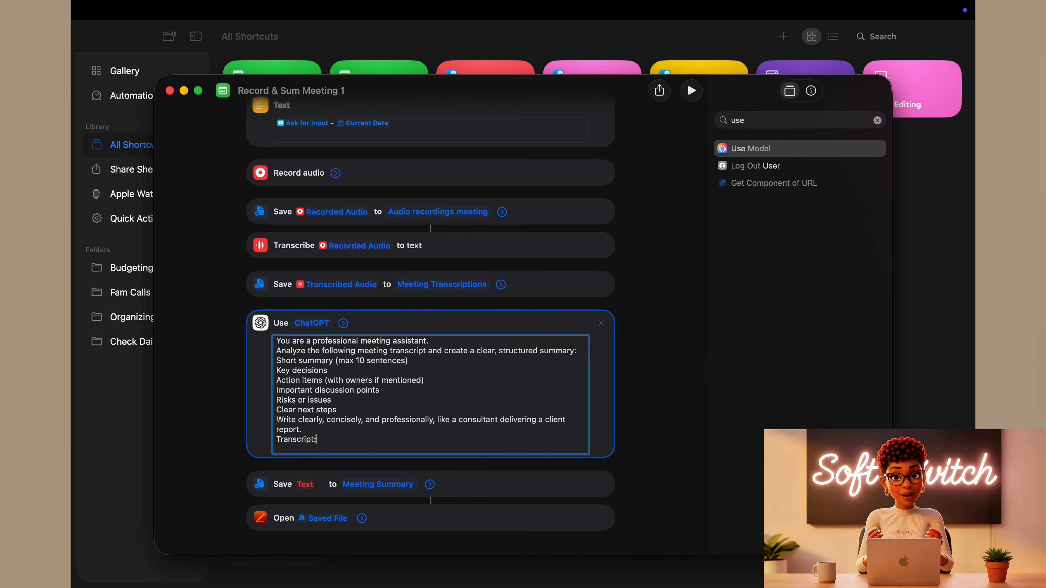
left_click(336, 428)
key("Return")
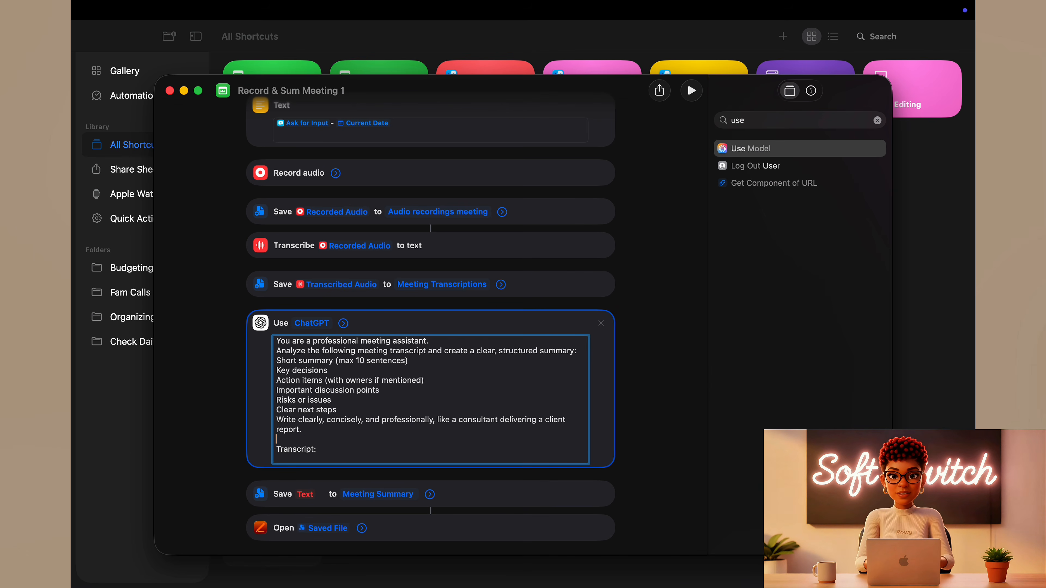
- Insert the Transcribed Audio variable after "Transcript:" and add a blank line below the prompt's opening sentence
left_click(340, 449)
right_click(340, 449)
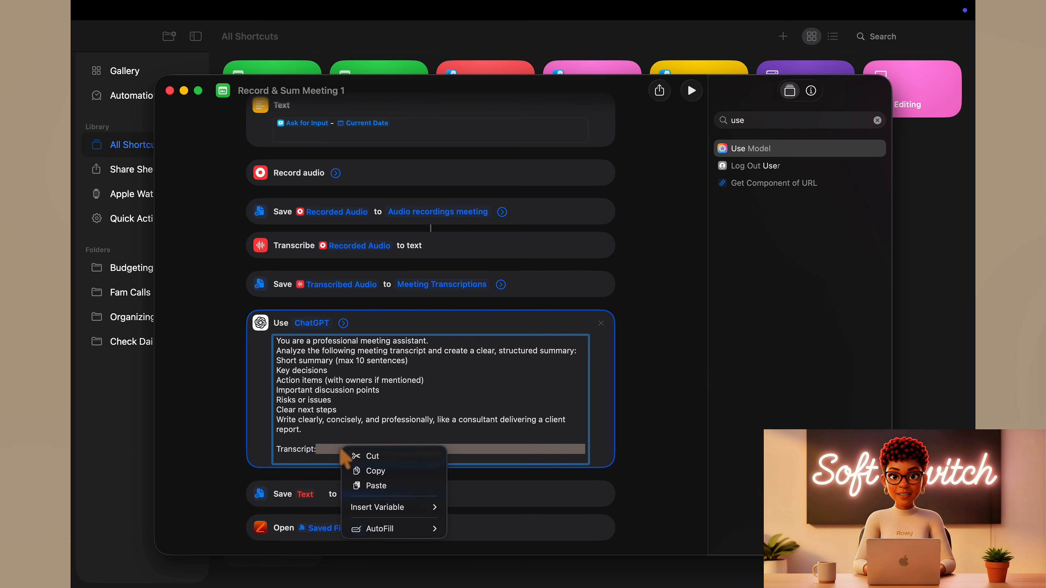
mouse_move(401, 507)
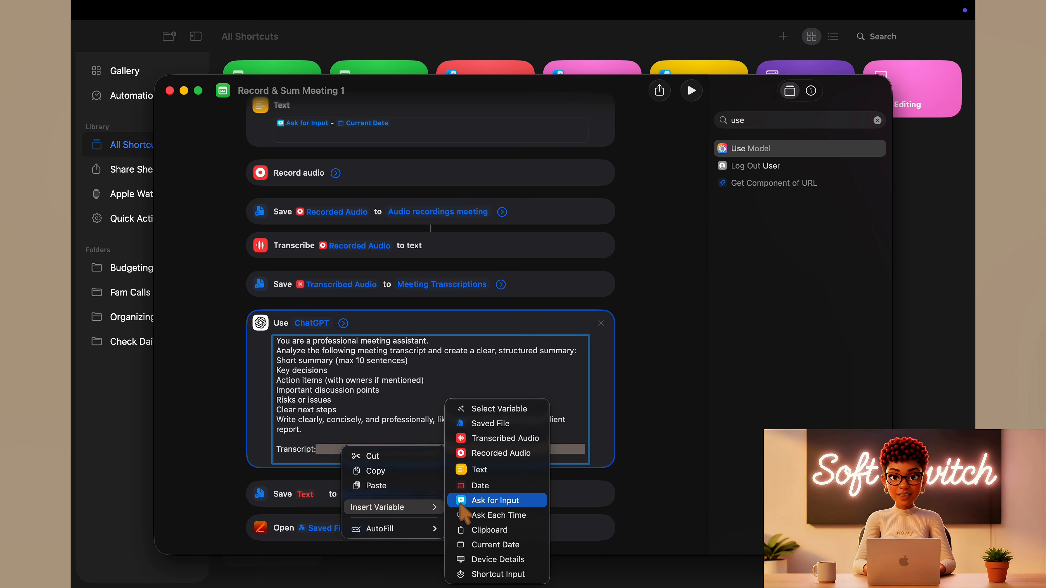
left_click(496, 439)
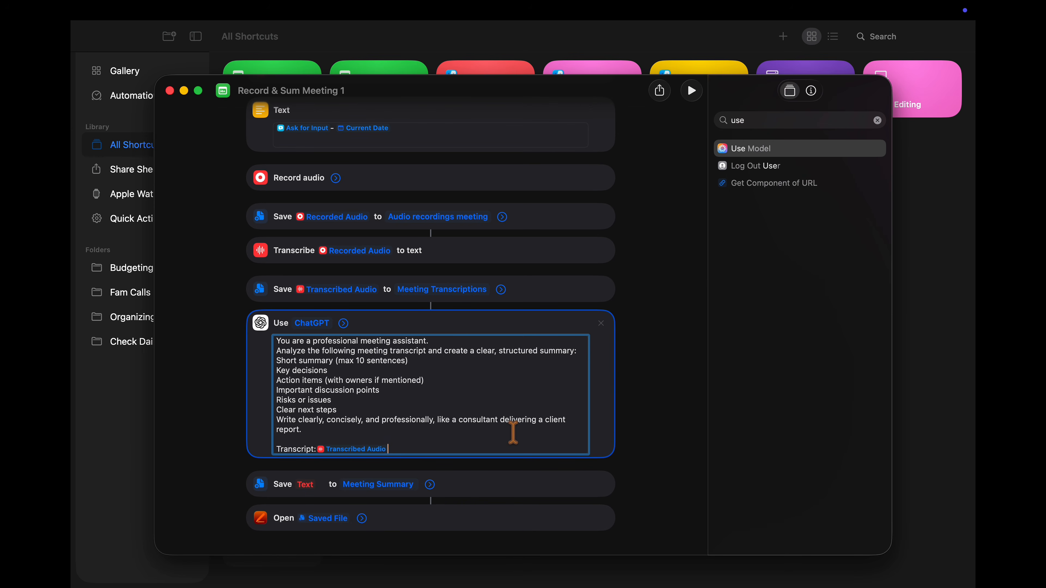
left_click(453, 342)
key("Return")
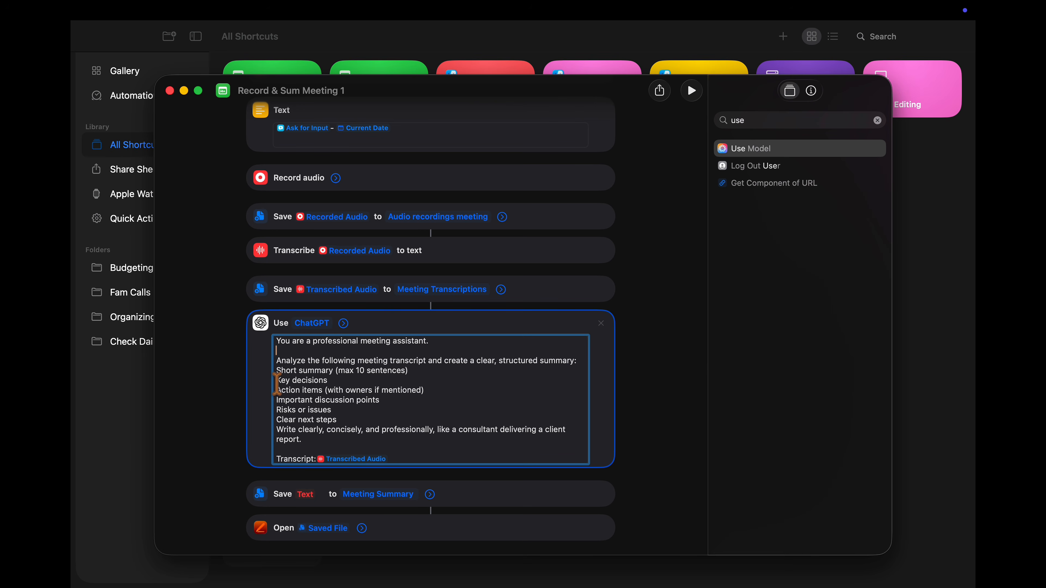
- Set the action saving to Meeting Summary to use ChatGPT's Response variable, and check that action's extra options
left_click(305, 494)
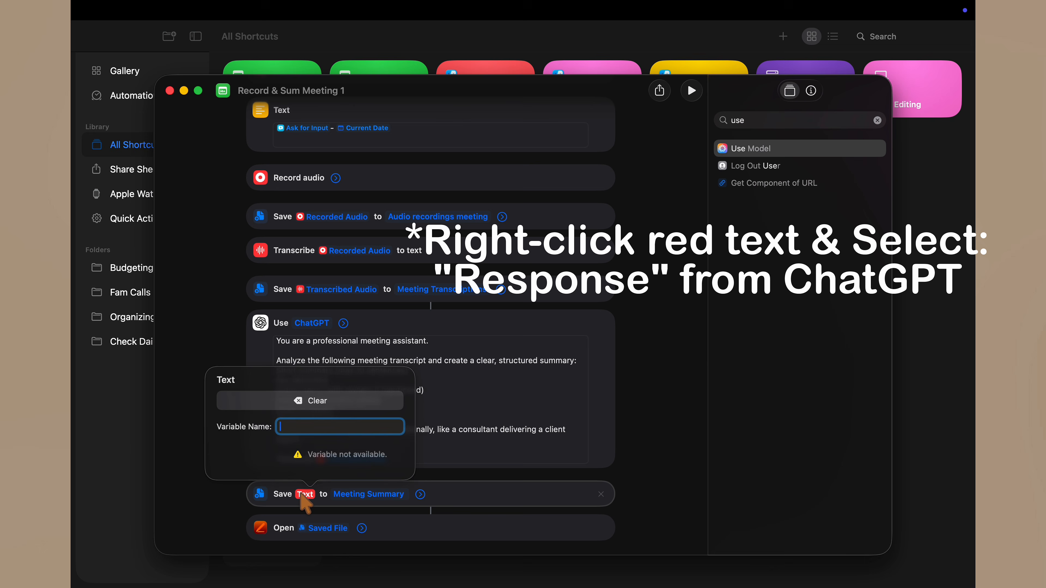
right_click(303, 496)
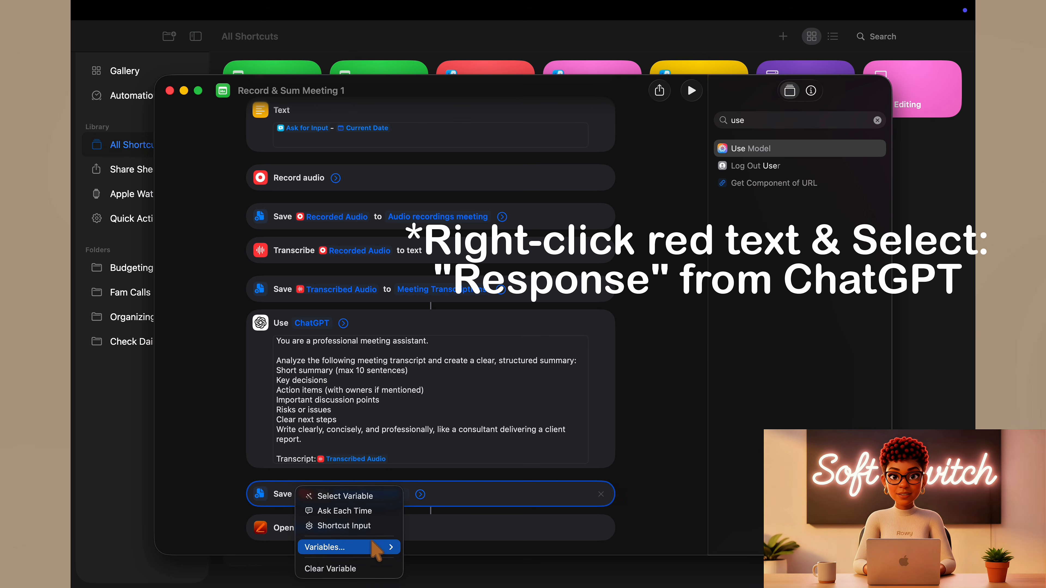
mouse_move(382, 550)
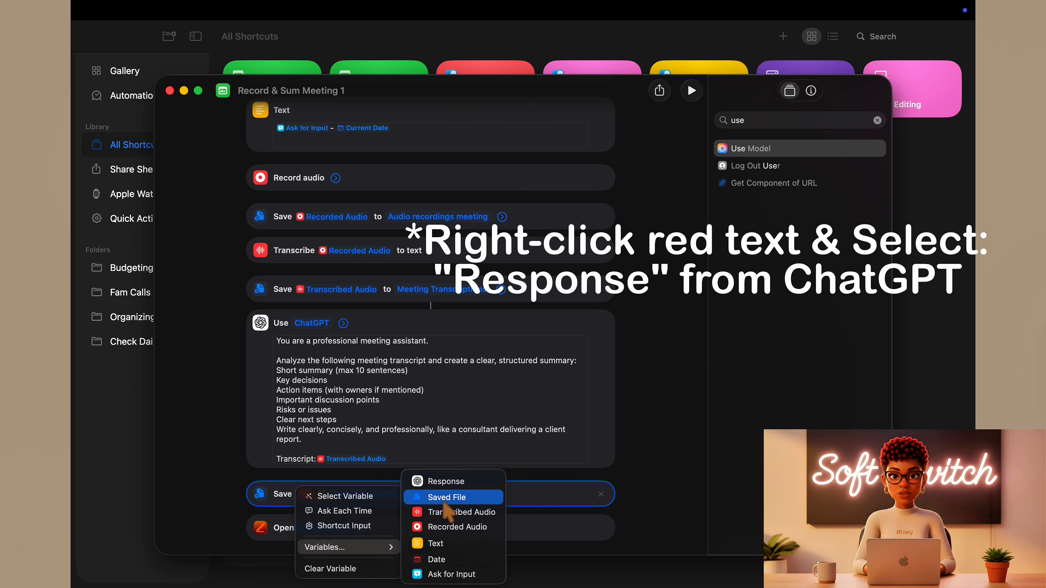
left_click(451, 483)
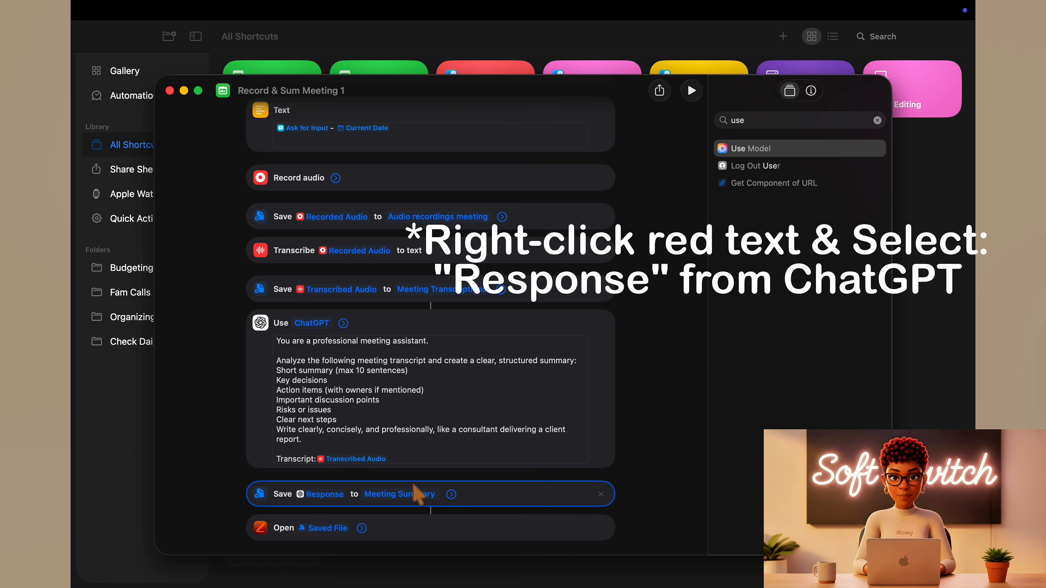
left_click(452, 498)
left_click(452, 494)
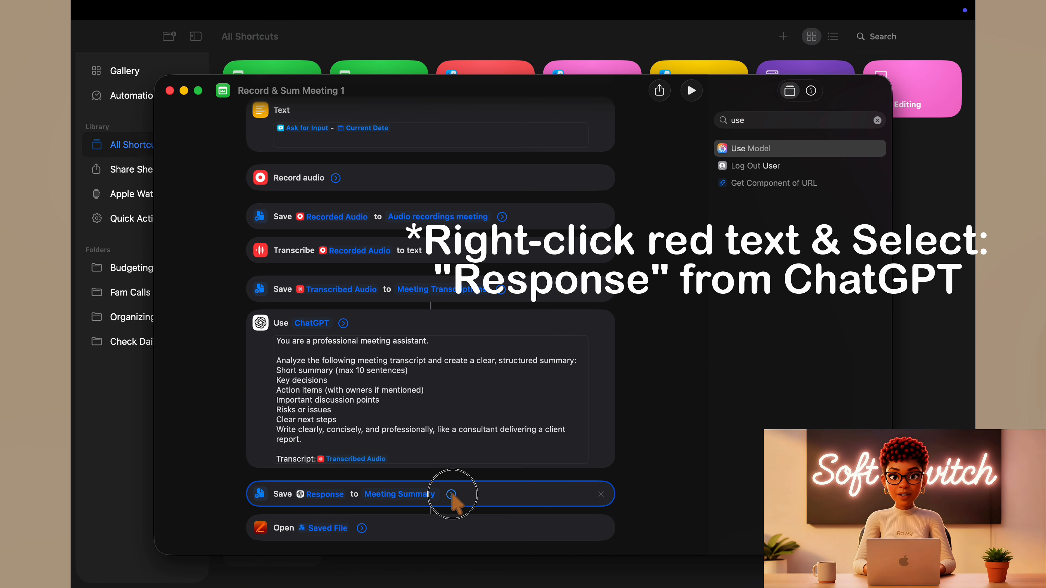
left_click(452, 495)
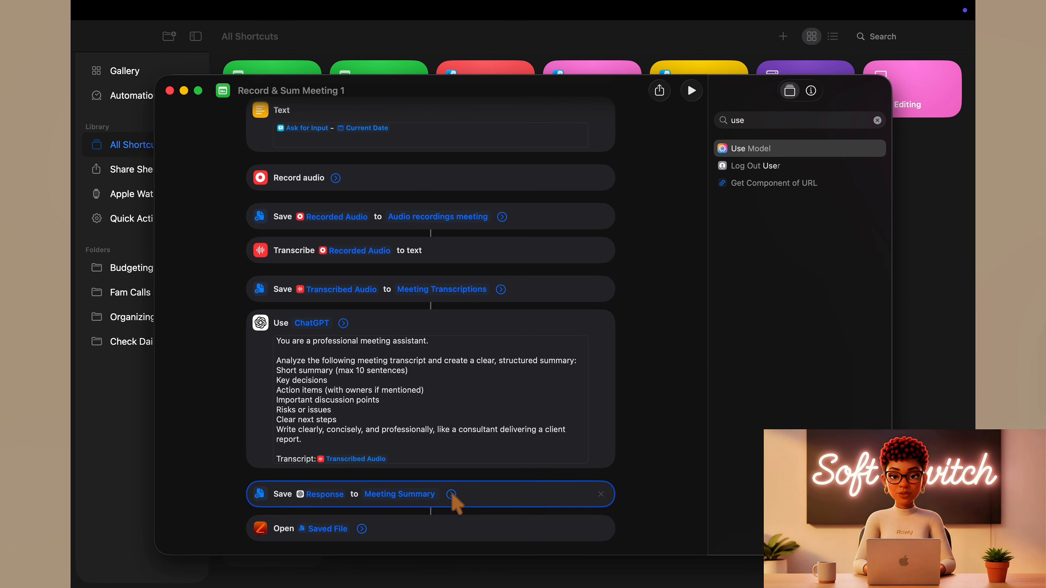
- Prefix the six prompt items from "Short summary" to "Clear next steps" with a dash and add a blank line below the list
scroll(597, 450, "down", 1)
left_click(595, 443)
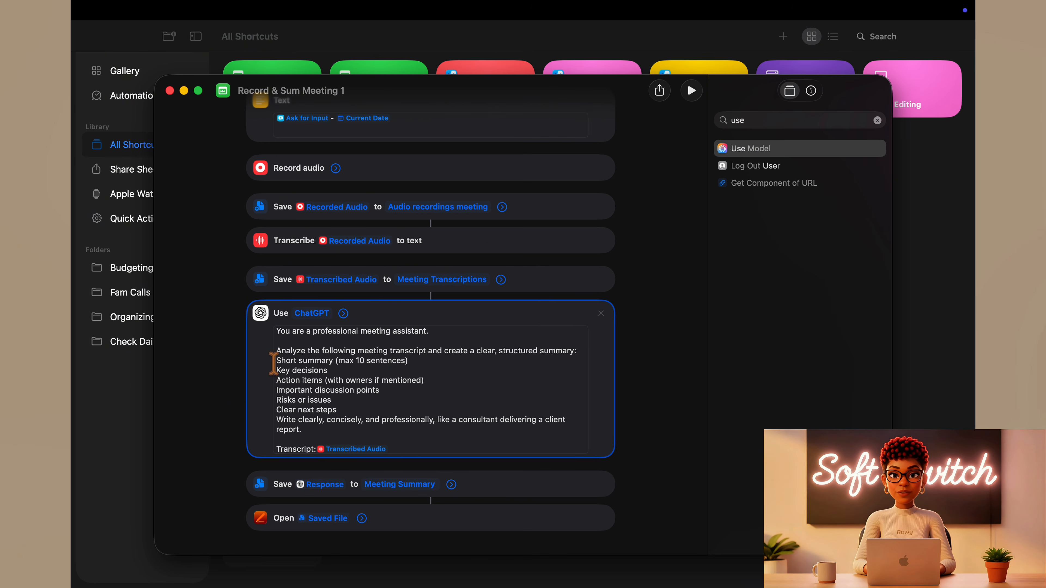
left_click(275, 381)
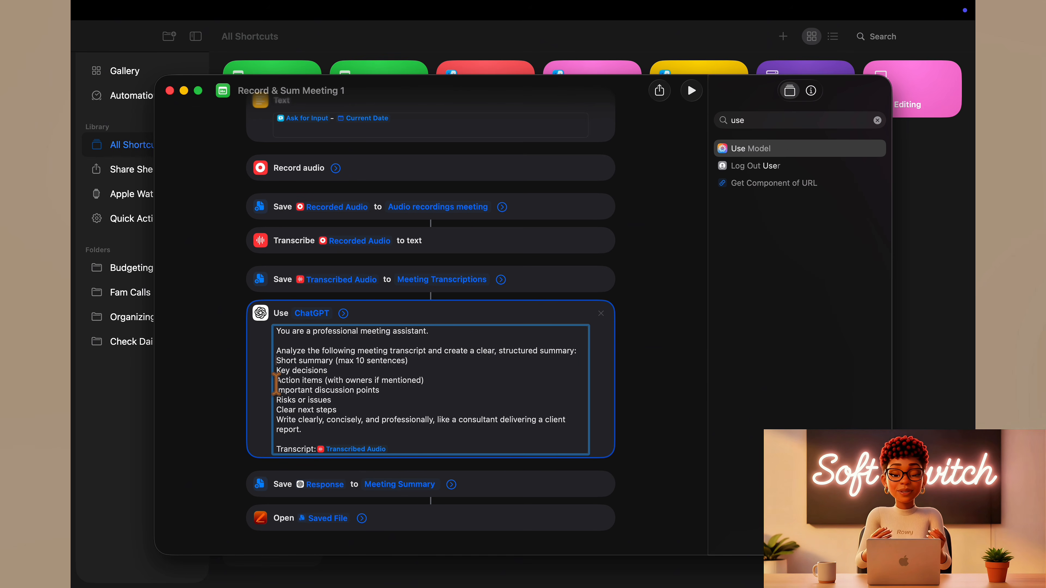
type("-")
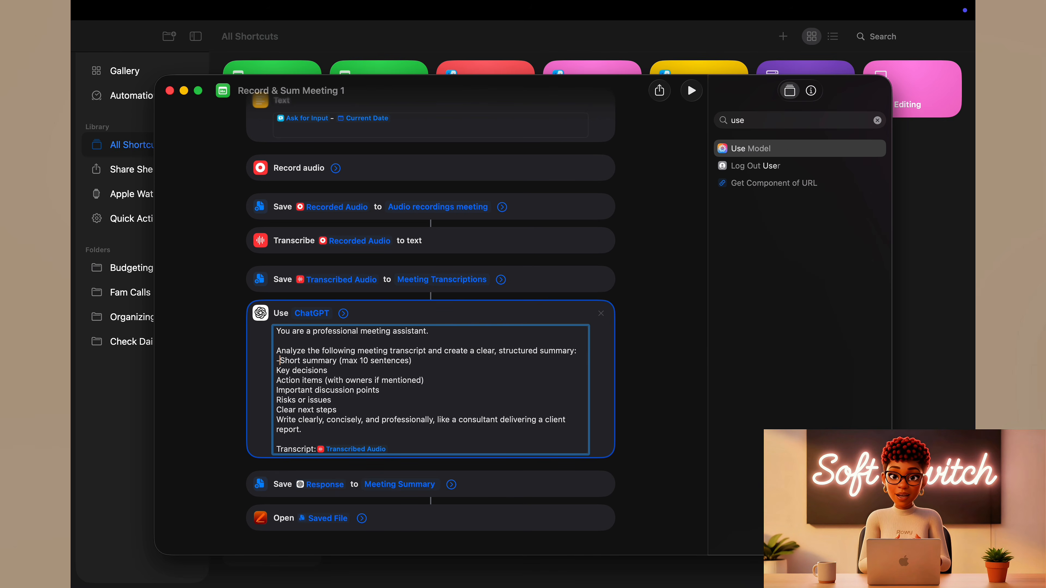
left_click(276, 380)
type("-")
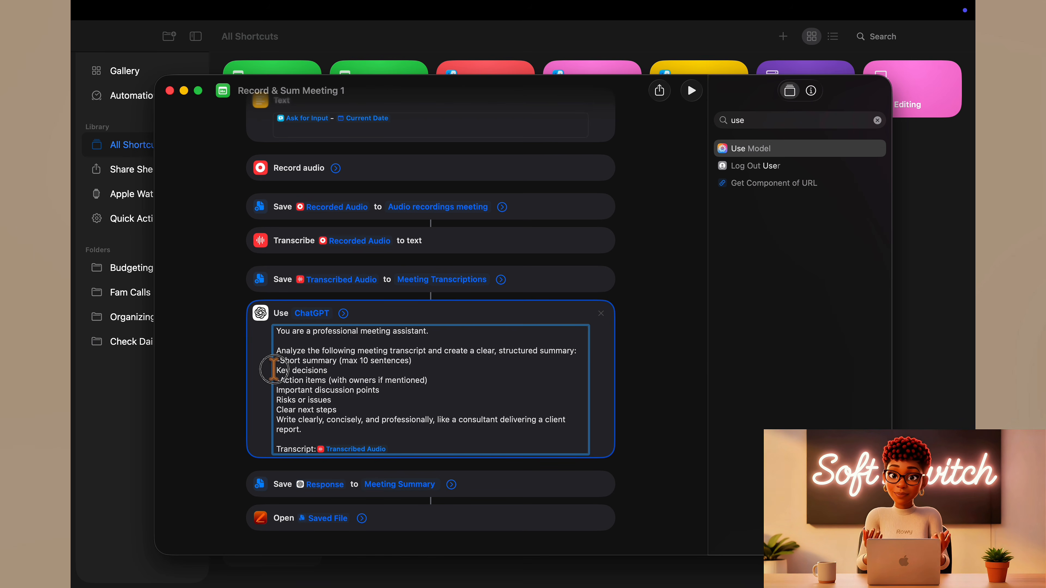
left_click(276, 371)
type("-")
left_click(275, 390)
type("-")
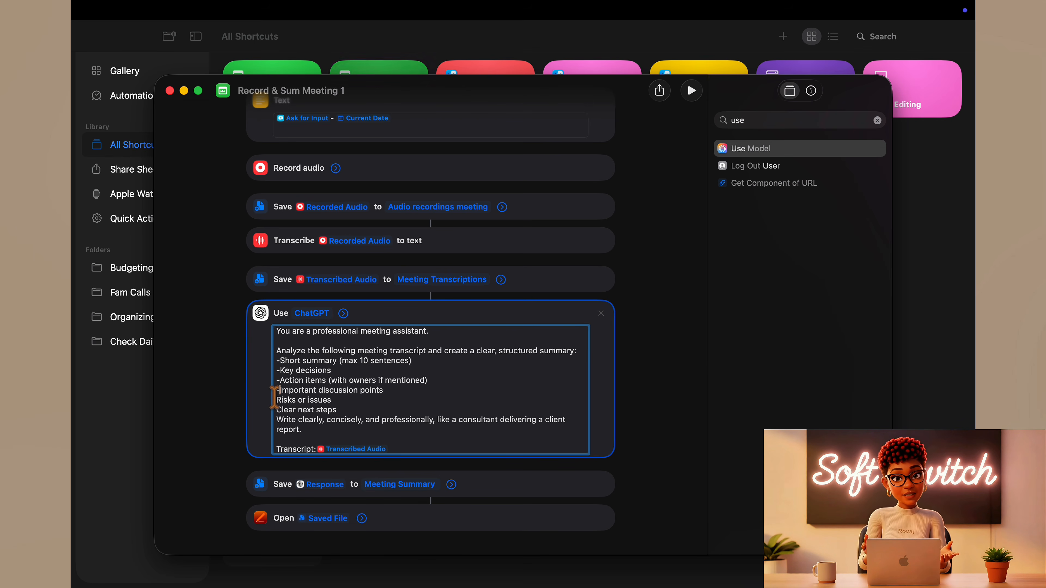
left_click(276, 400)
type("-")
left_click(275, 410)
type("-")
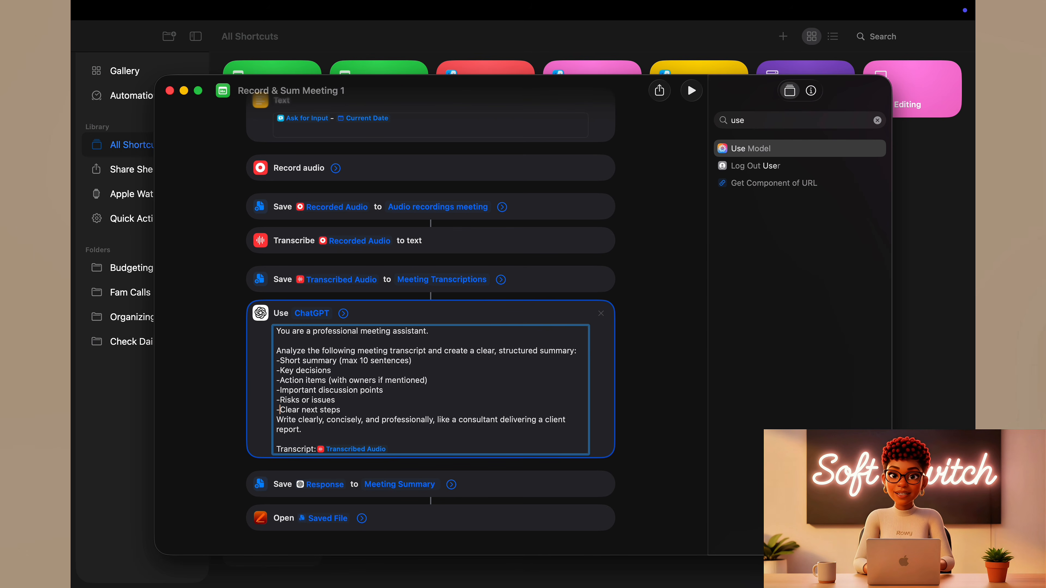
left_click(275, 419)
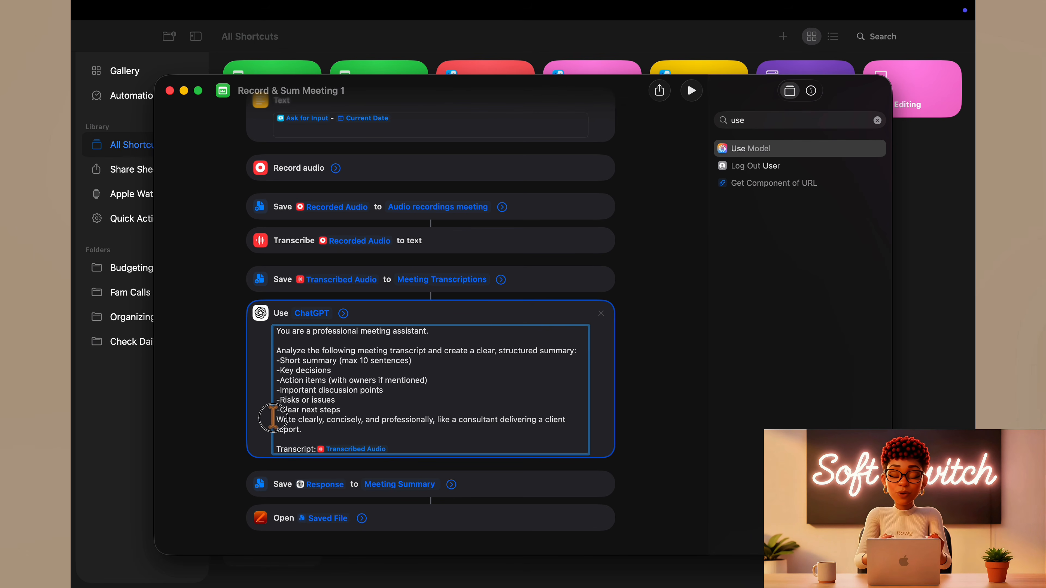
key("Return")
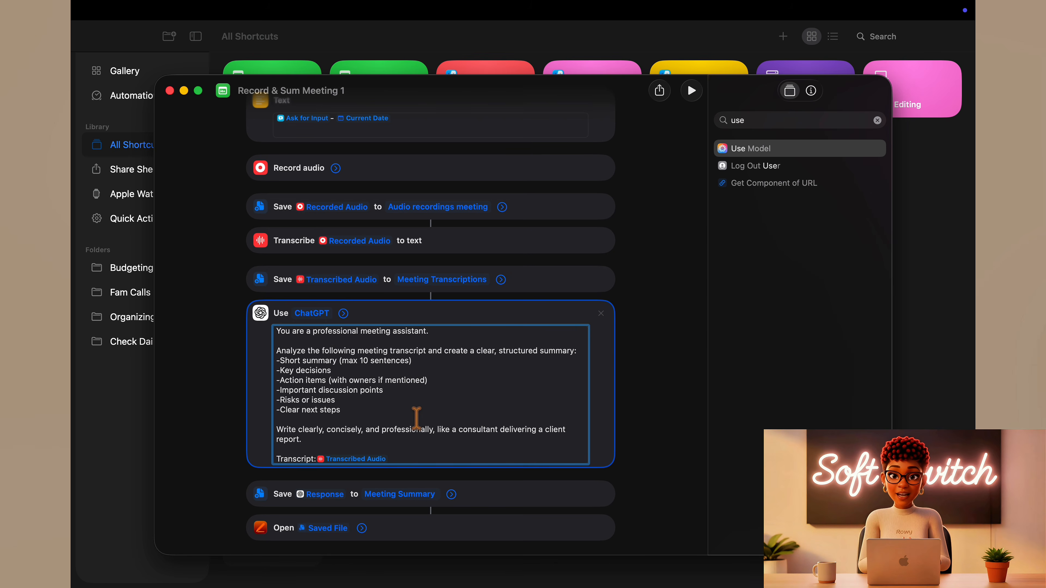
- Run Record & Sum Meeting 1 with the meeting name "Testing Shortcut 2", record about a minute of audio and stop the recording
scroll(612, 364, "up", 4)
scroll(612, 363, "up", 1)
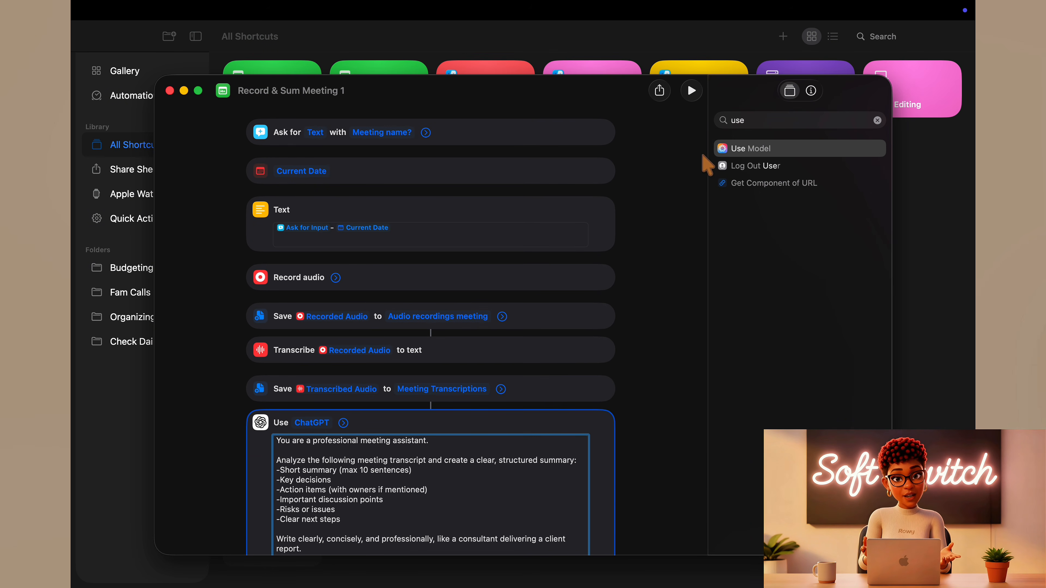
left_click(688, 99)
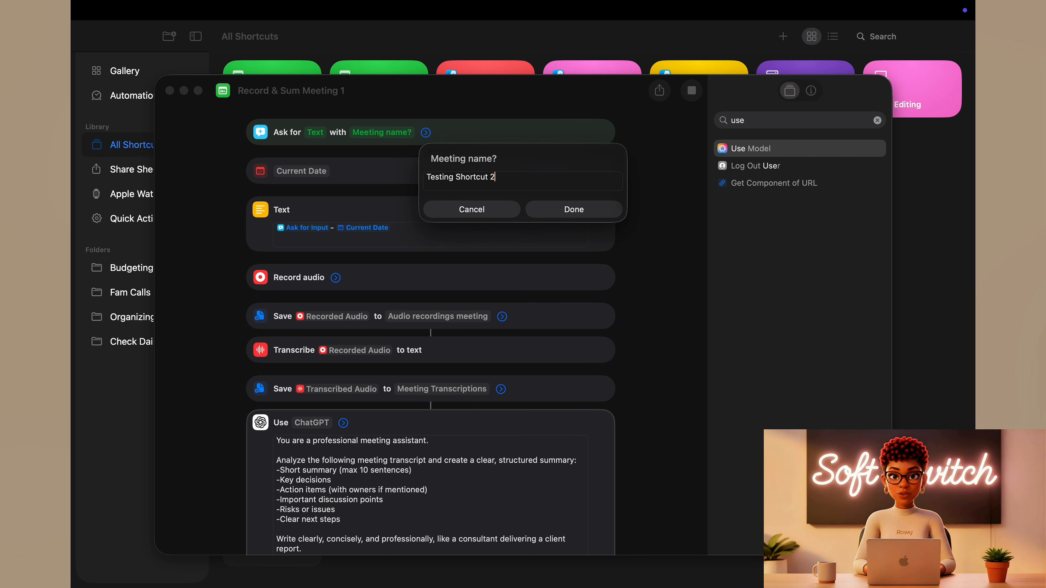
left_click(563, 210)
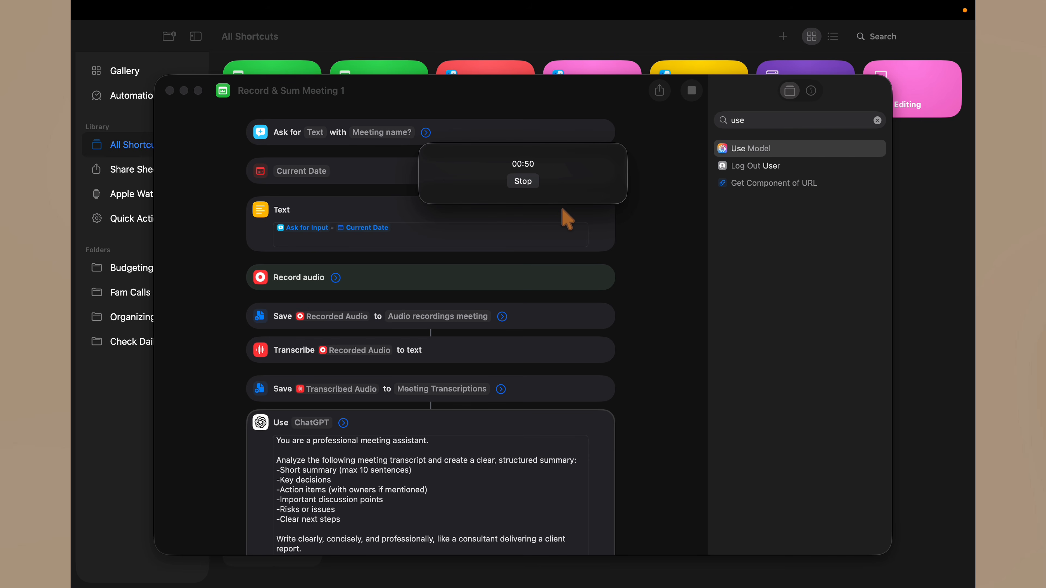
left_click(528, 186)
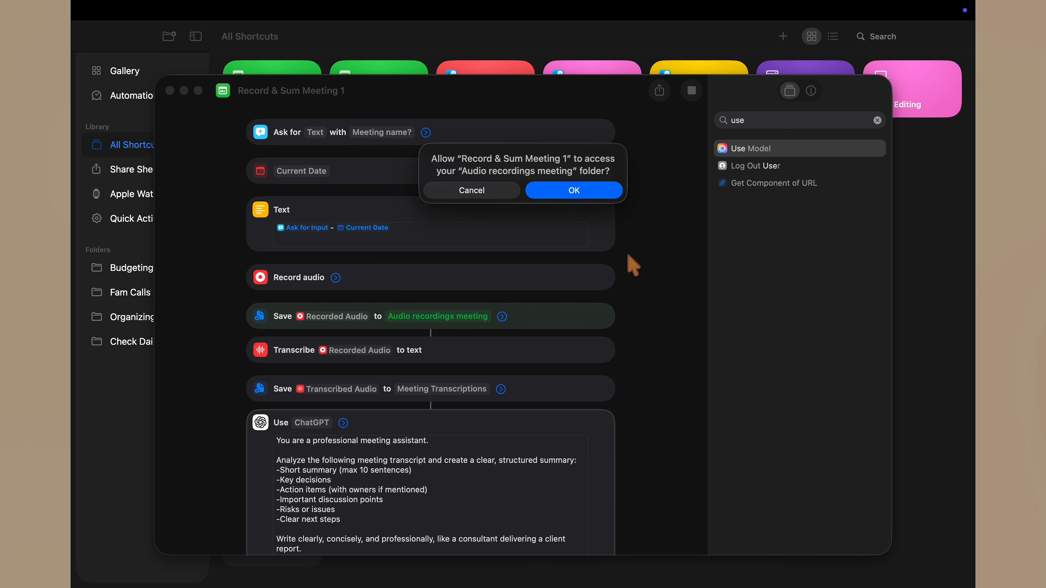
- Allow the running shortcut to access the Audio recordings meeting, Meeting Transcriptions and Meeting Summary folders
left_click(565, 196)
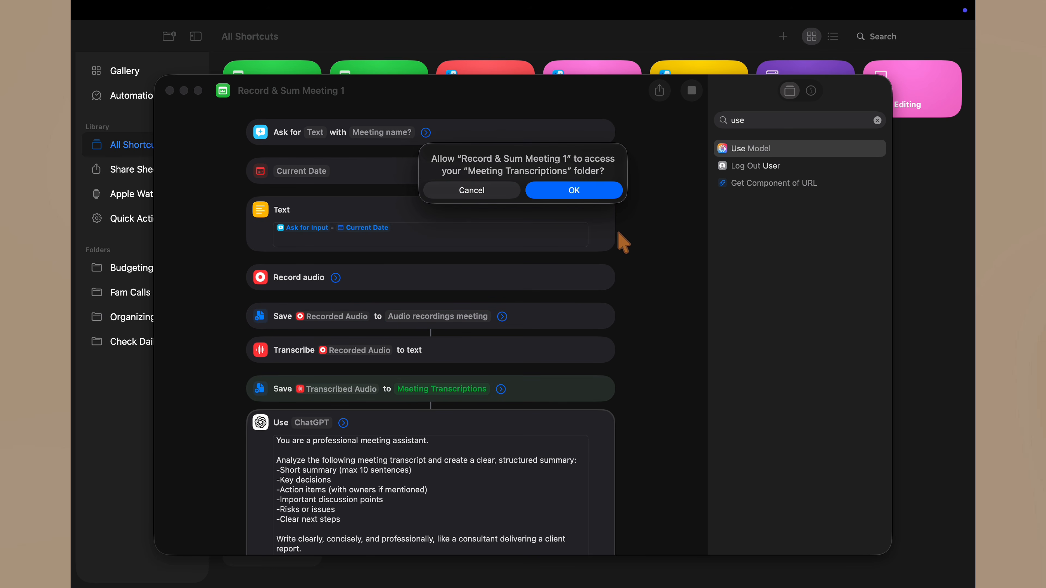
left_click(587, 196)
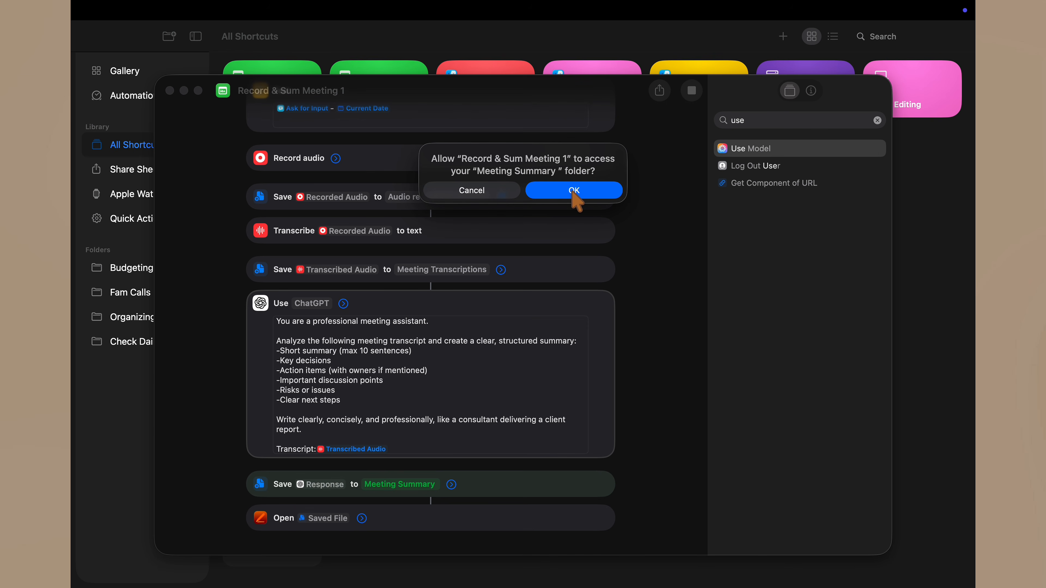
left_click(575, 192)
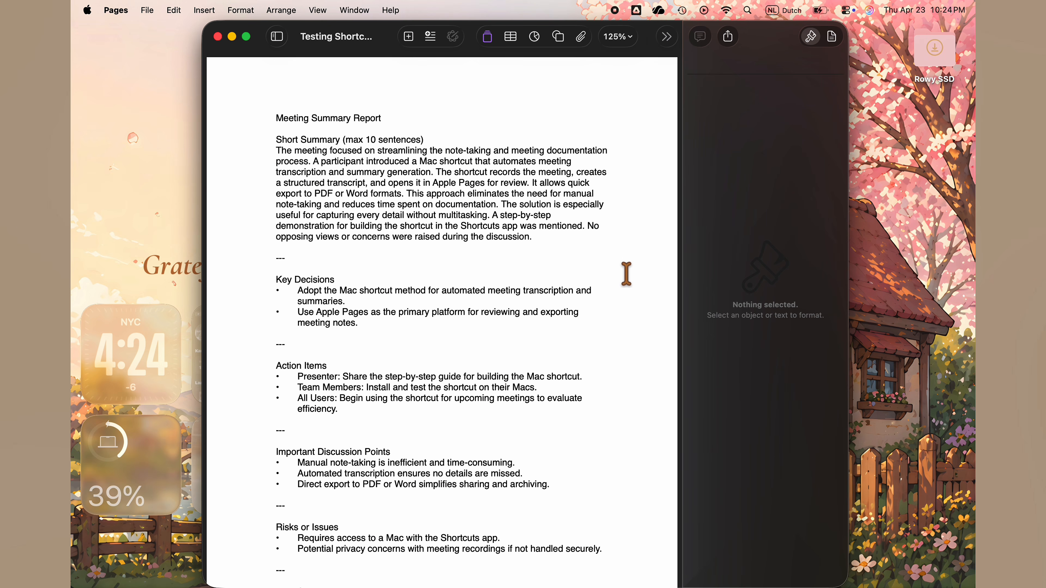
- Replace the closing text below the summary report's Next Steps list with "HG"
scroll(626, 273, "down", 2)
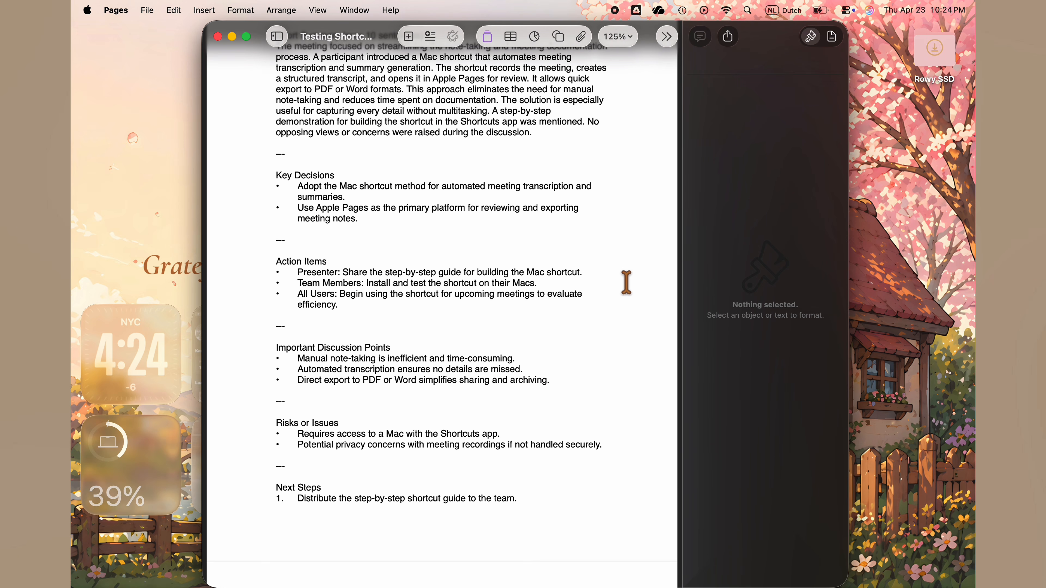
scroll(627, 282, "down", 10)
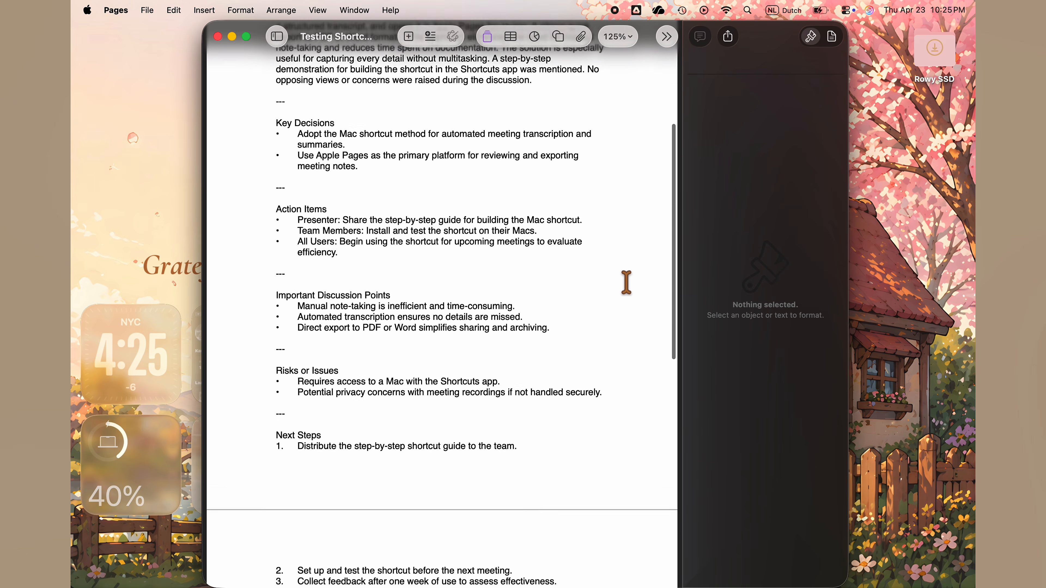
scroll(625, 282, "down", 8)
left_click_drag(484, 343, 223, 307)
key("BackSpace")
type("HG")
- Export the summary report as a PDF with Best image quality to the Ideas folder, and close the document, saving it
left_click(147, 10)
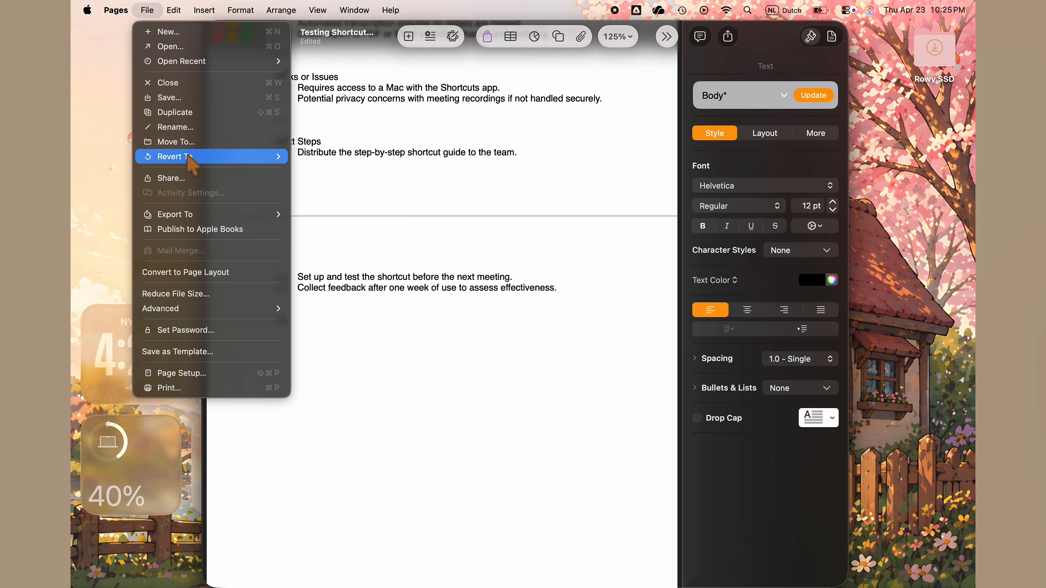
mouse_move(181, 213)
left_click(338, 213)
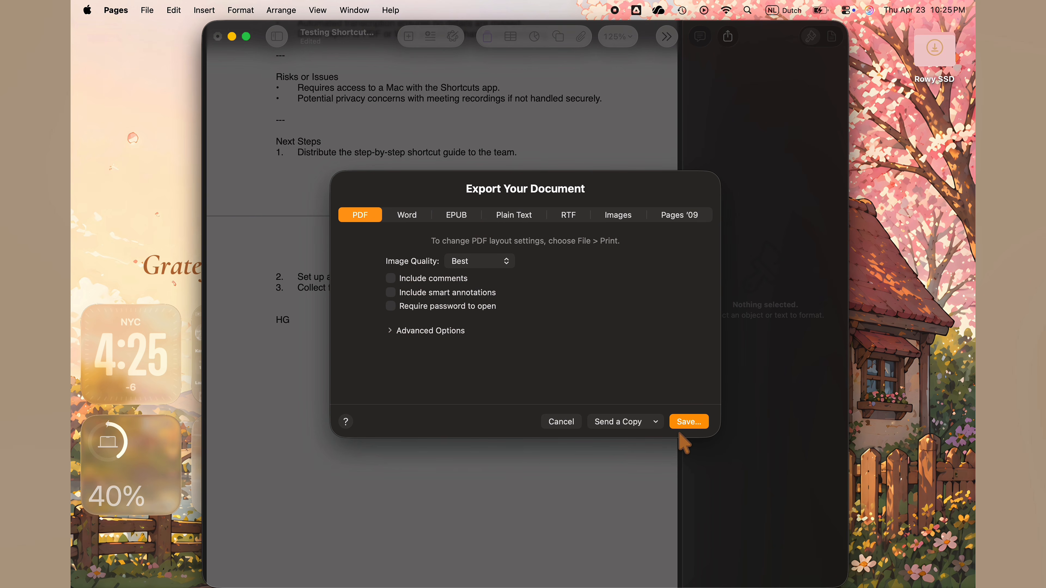
left_click(685, 421)
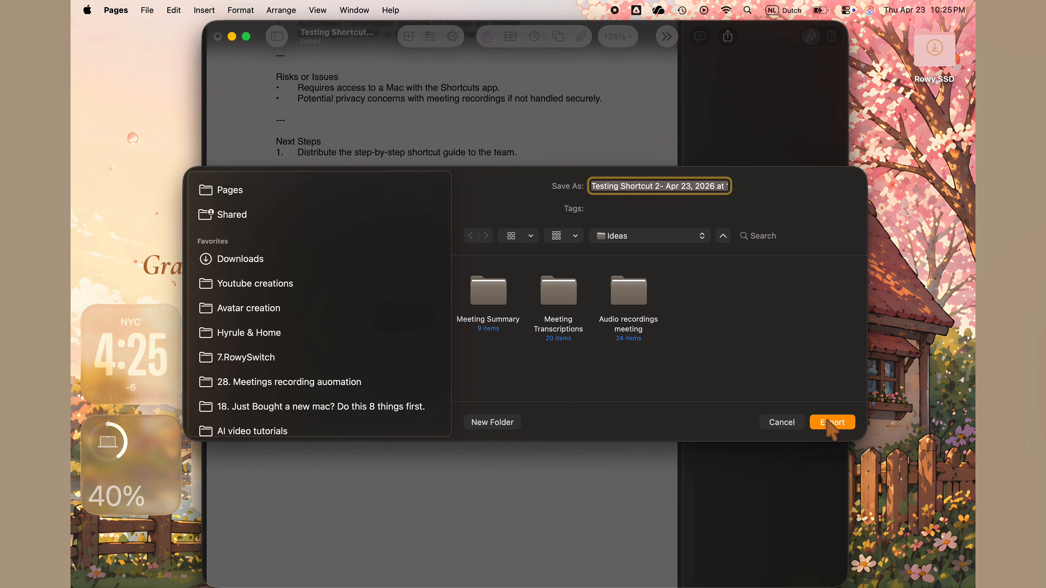
left_click(829, 423)
left_click(217, 37)
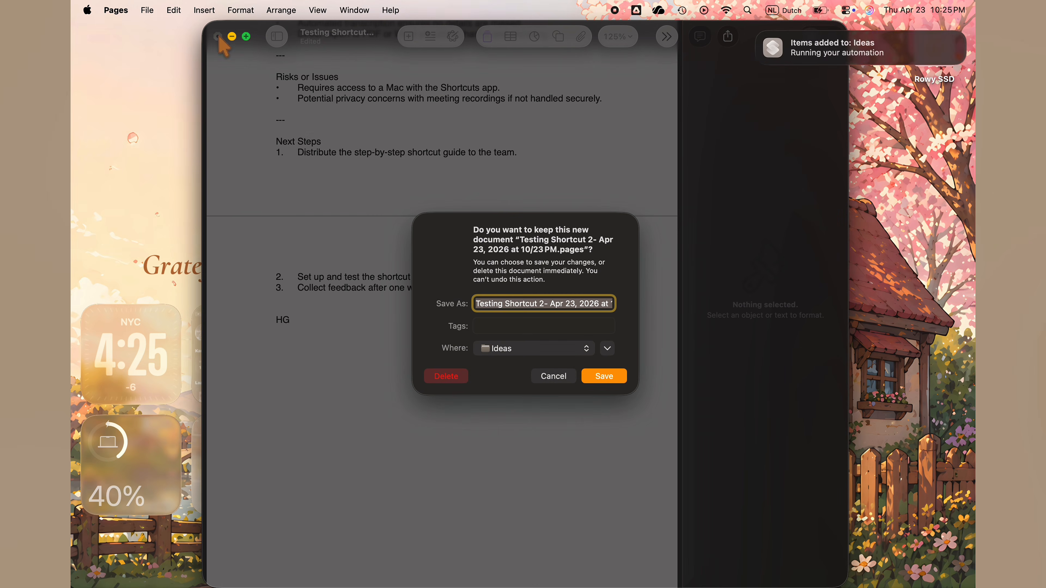
left_click(589, 372)
- Switch to Finder and preview the exported Testing Shortcut 2 PDF in the Ideas folder
key("ctrl+Up")
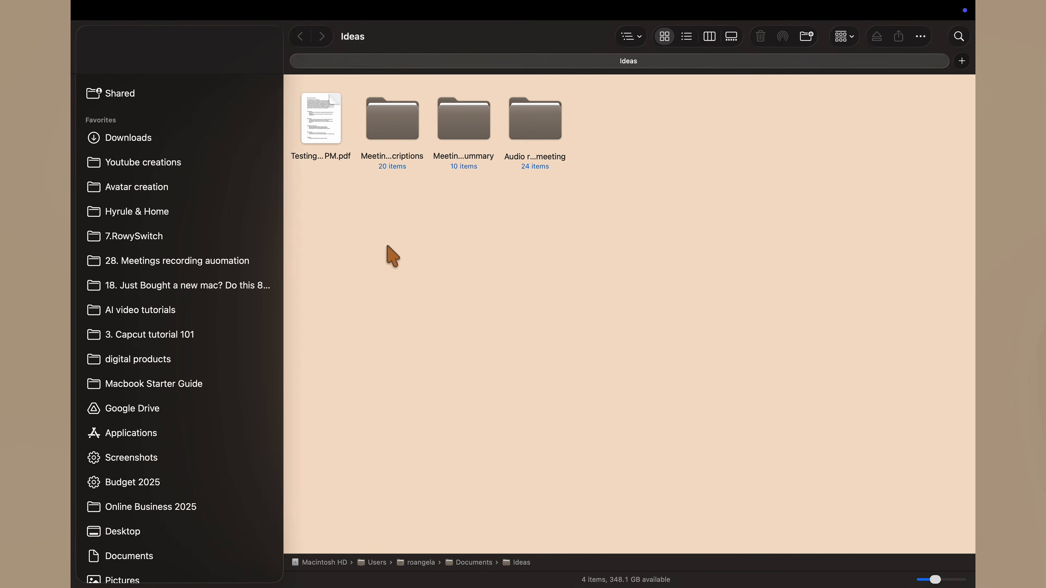
left_click(321, 119)
key("space")
- Preview the Testing Shortcut 2 and Testing Shortcut 1 documents in the Meeting Summary folder, and return to the Ideas folder
key("space")
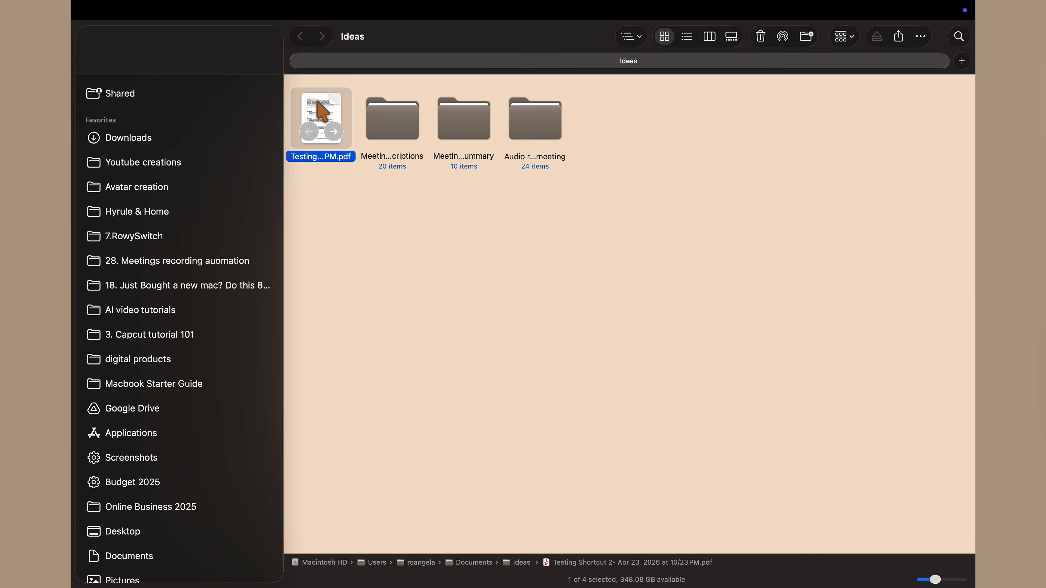
left_click(468, 119)
double_click(468, 120)
left_click(327, 103)
key("space")
key("space")
left_click(396, 117)
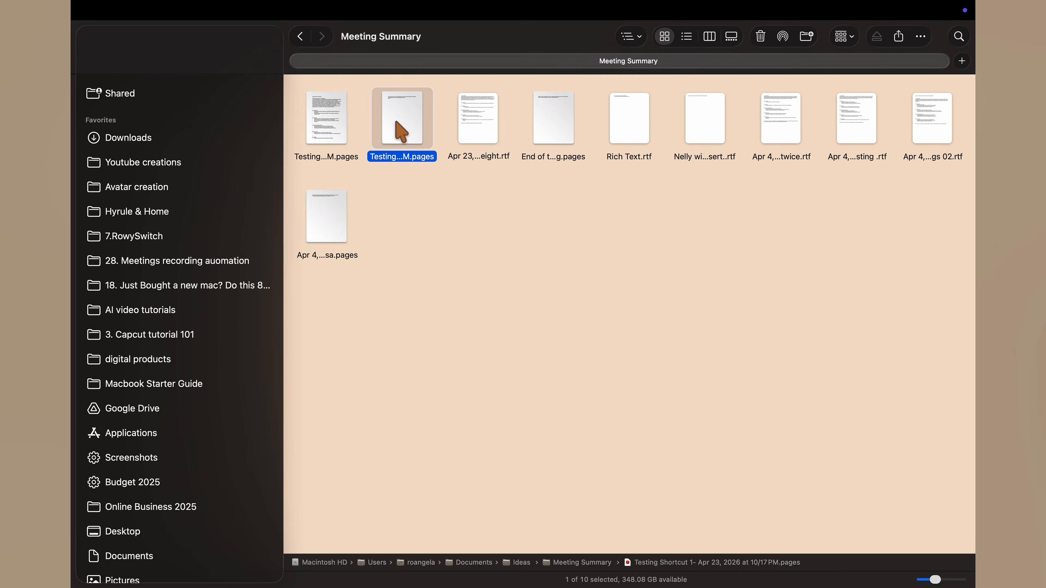
key("space")
left_click(343, 117)
- Preview the exported PDF in the Ideas folder again and skim through its contents
key("space")
key("space")
left_click(300, 32)
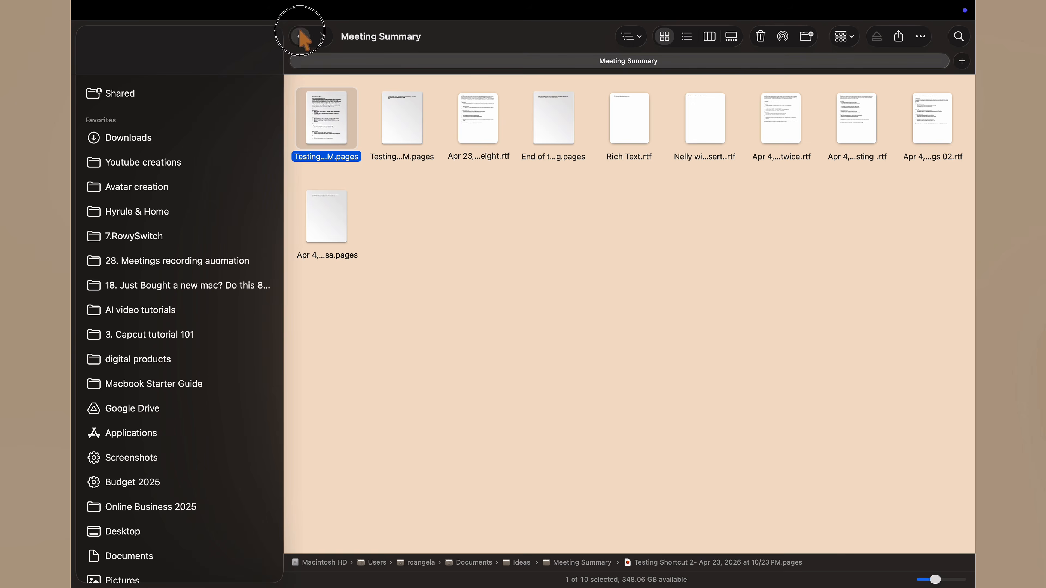
left_click(329, 88)
key("space")
scroll(328, 87, "up", 10)
scroll(328, 87, "down", 10)
key("space")
- Show the Meeting Transcriptions folder as a list and preview the Testing Shortcut 2 and Testing Shortcut 1 transcripts
left_click(391, 116)
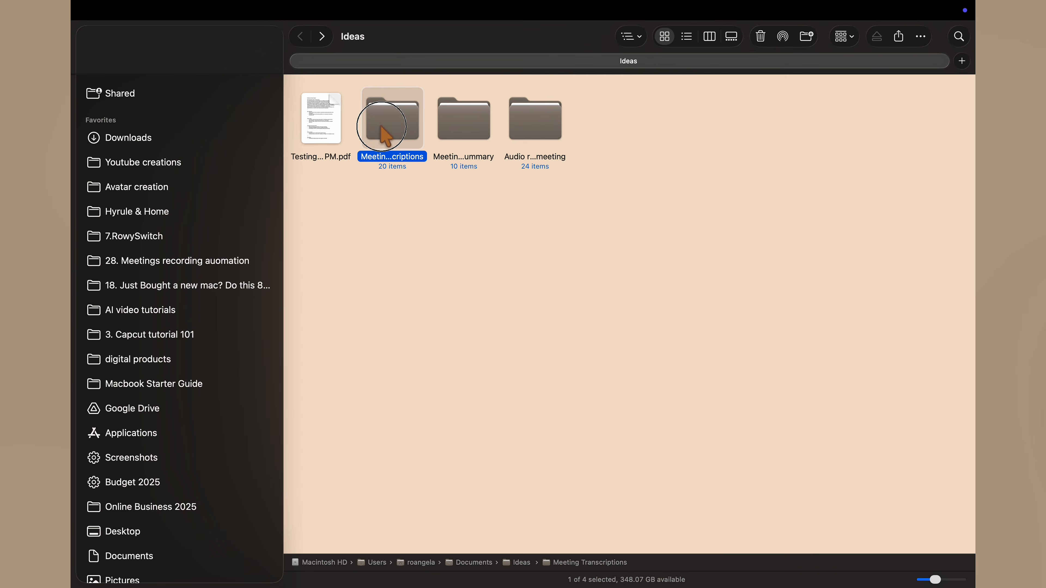
double_click(402, 113)
left_click(687, 36)
left_click(443, 101)
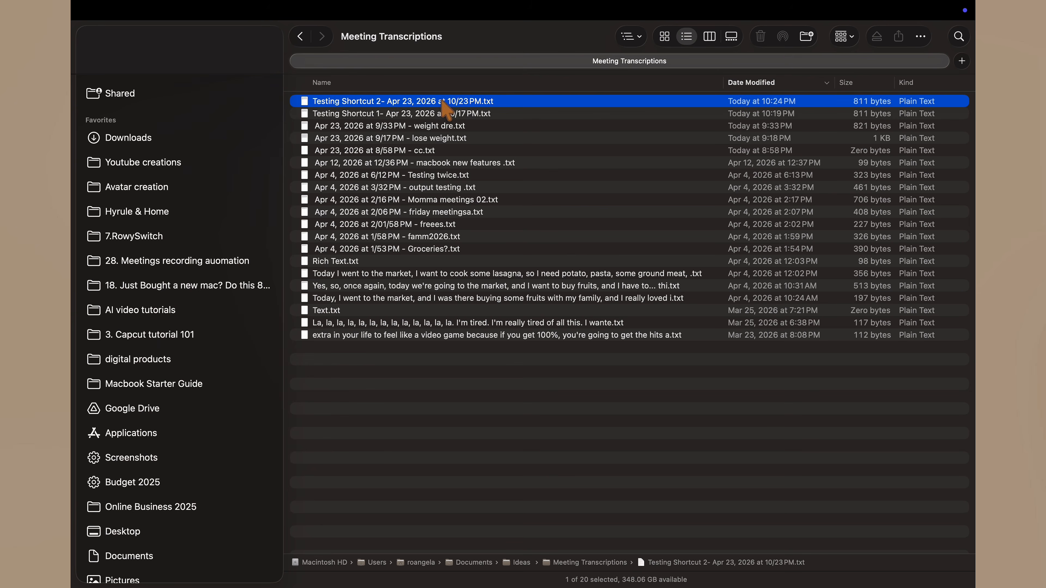
key("space")
key("space")
left_click(439, 114)
key("space")
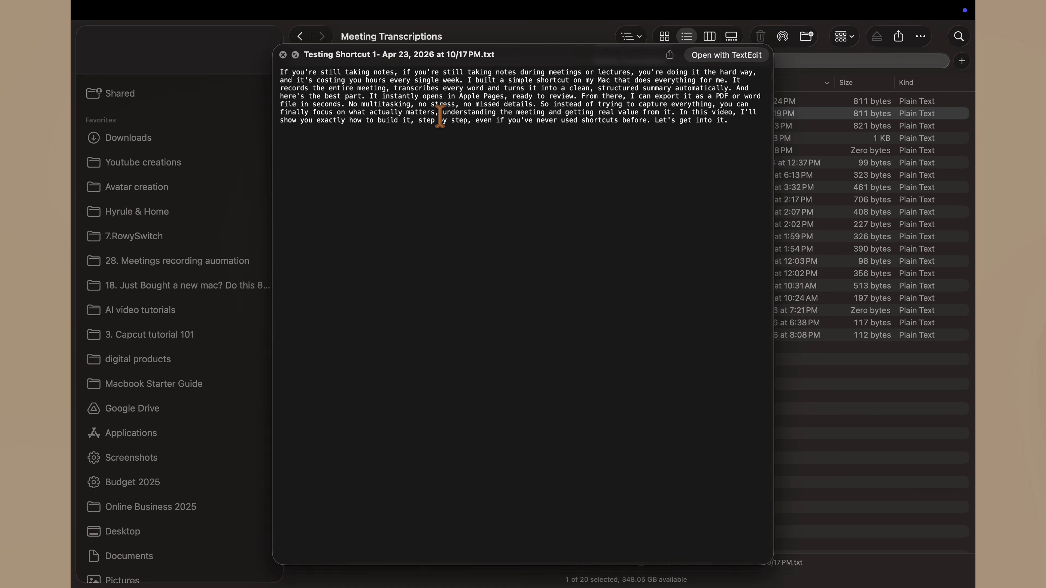
- Preview the Testing Shortcut 2 and Testing Shortcut 1 recordings in the Audio recordings meeting folder, and return to Ideas
key("space")
left_click(299, 36)
left_click(538, 121)
double_click(539, 123)
left_click(490, 103)
key("space")
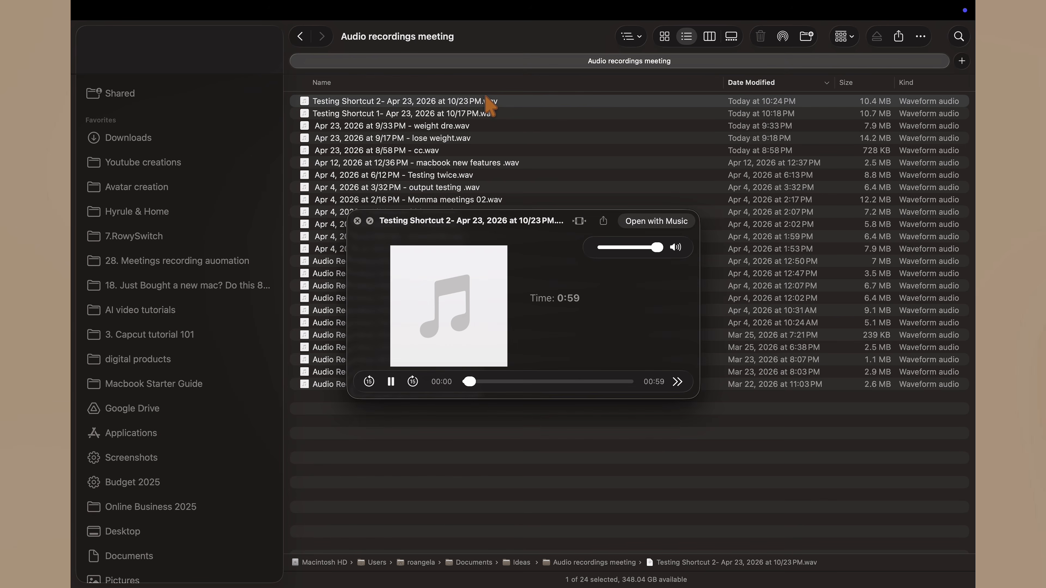
key("space")
left_click(487, 113)
key("space")
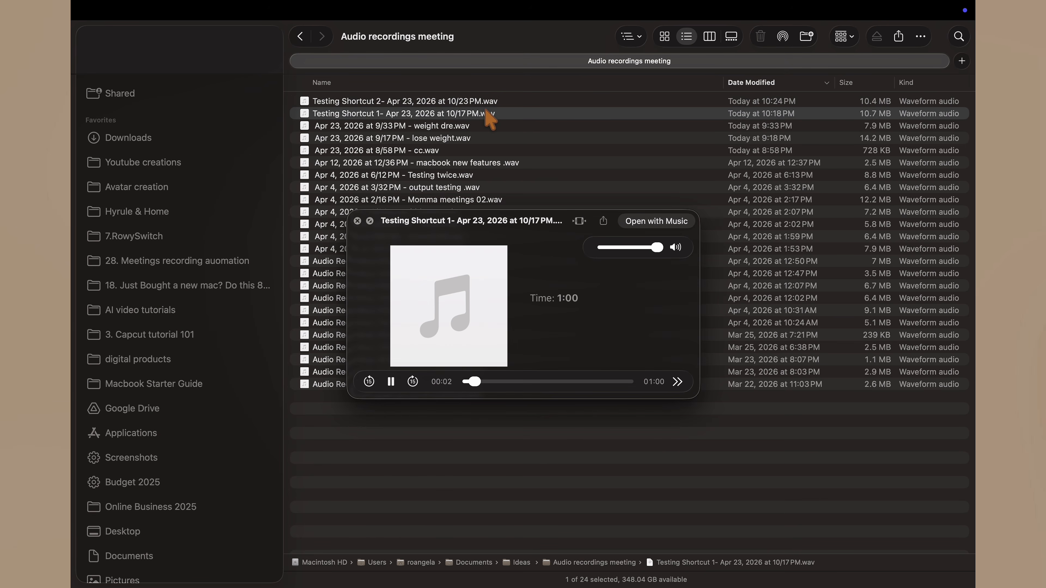
key("space")
left_click(300, 36)
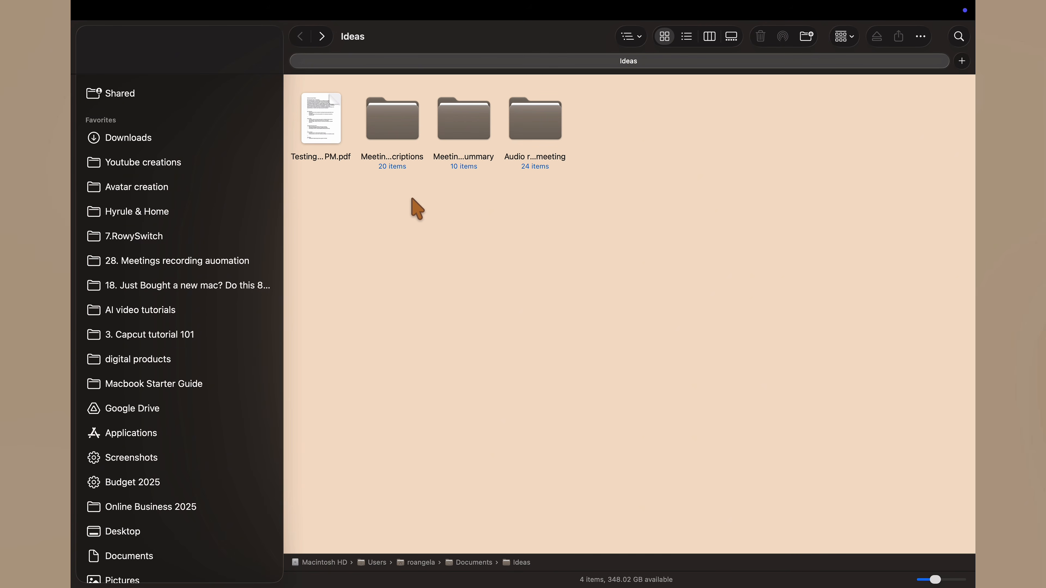
- Read the exported Testing Shortcut 2 PDF through to the end of its second page and close the preview
left_click(309, 132)
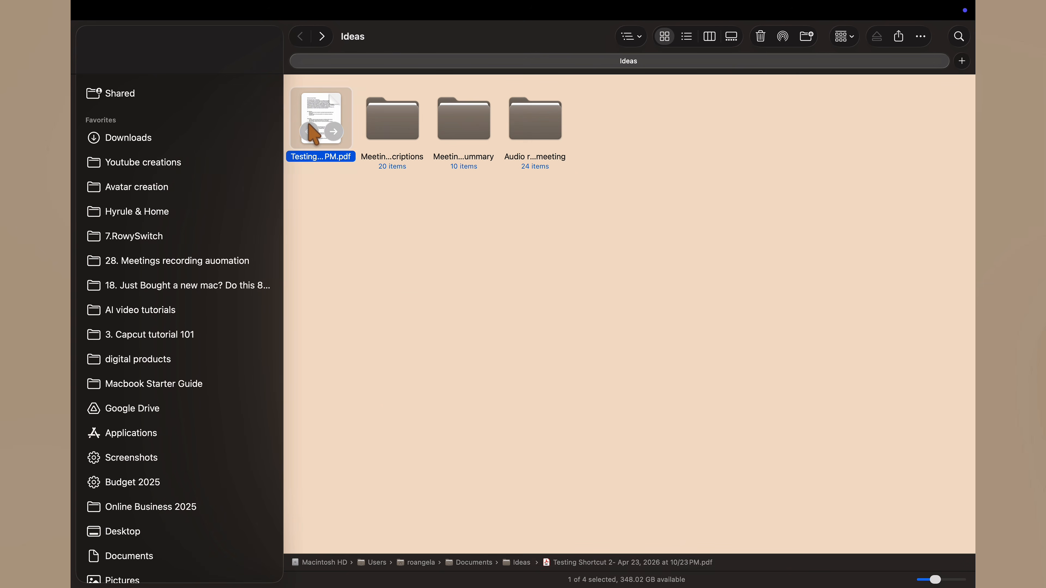
key("space")
scroll(422, 312, "down", 10)
scroll(424, 313, "down", 5)
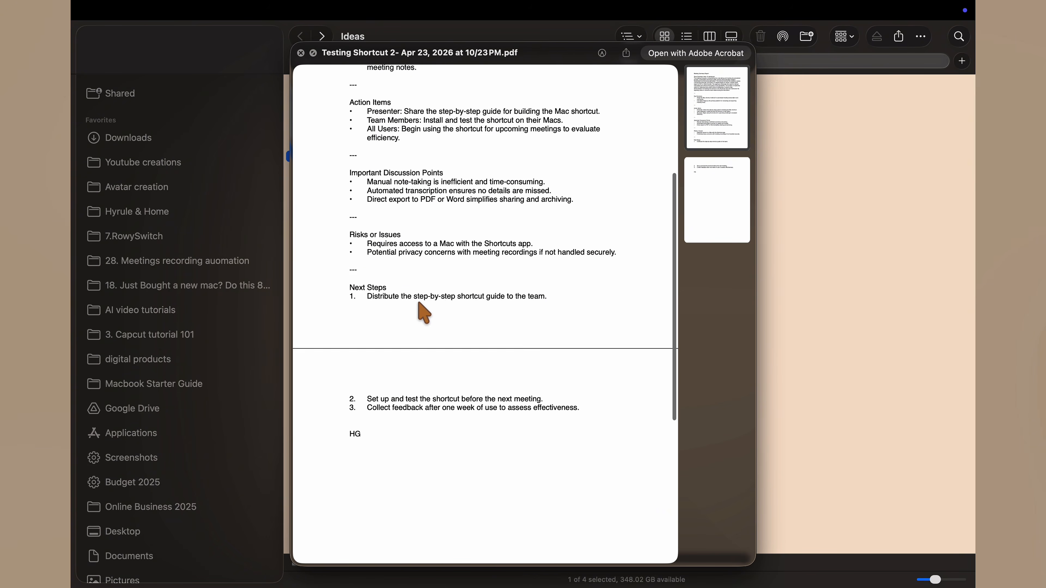
scroll(417, 304, "up", 8)
left_click(301, 53)
- Briefly inspect the Meeting Transcriptions and Audio recordings meeting folders, and clear the selection in Ideas
left_click(381, 117)
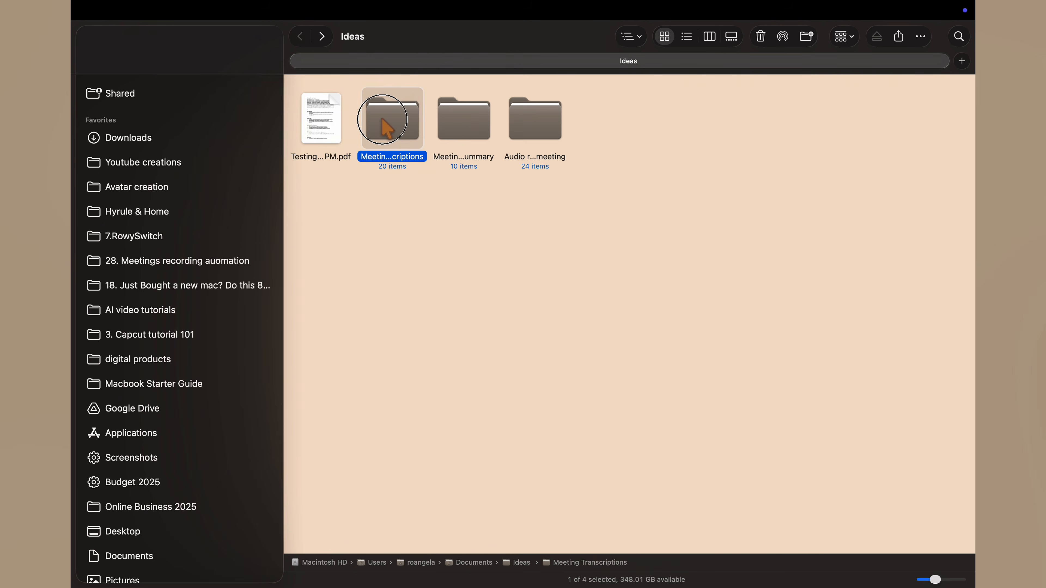
key("space")
key("space")
double_click(387, 134)
left_click(300, 37)
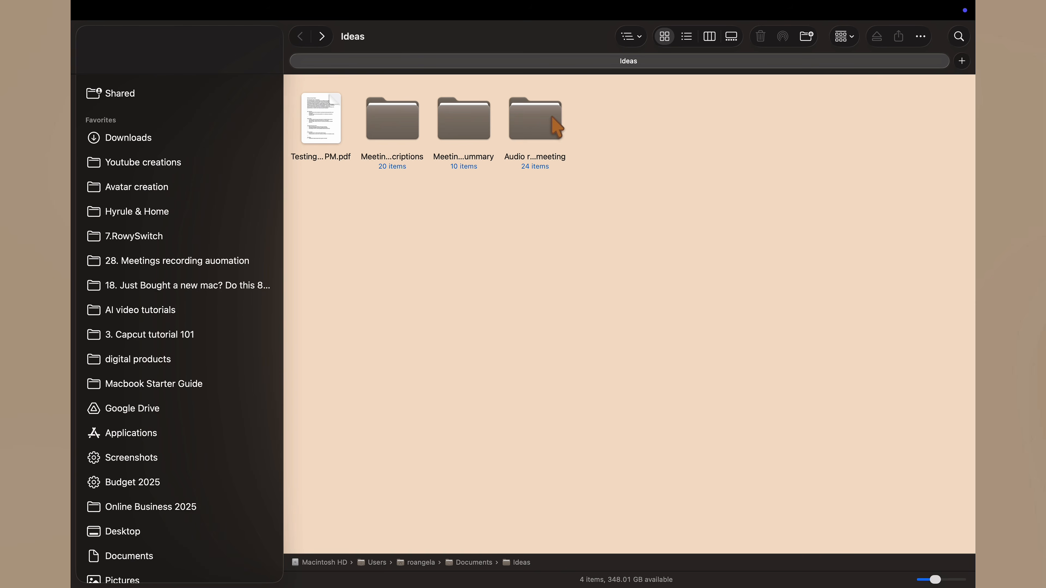
left_click(537, 113)
key("space")
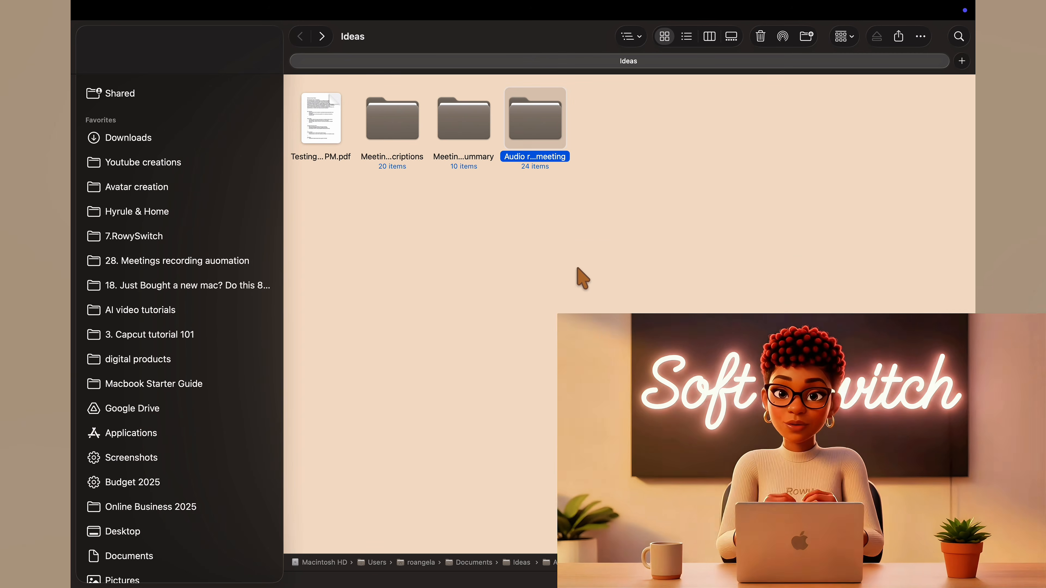
left_click(583, 281)
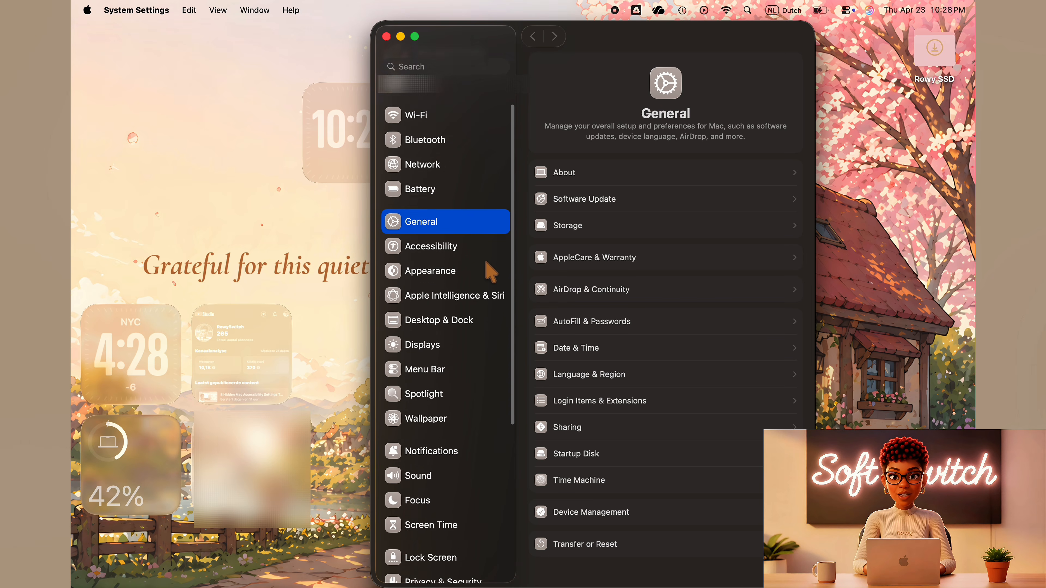
- Switch to System Settings and check the preferred language and region under the General settings
scroll(490, 270, "down", 5)
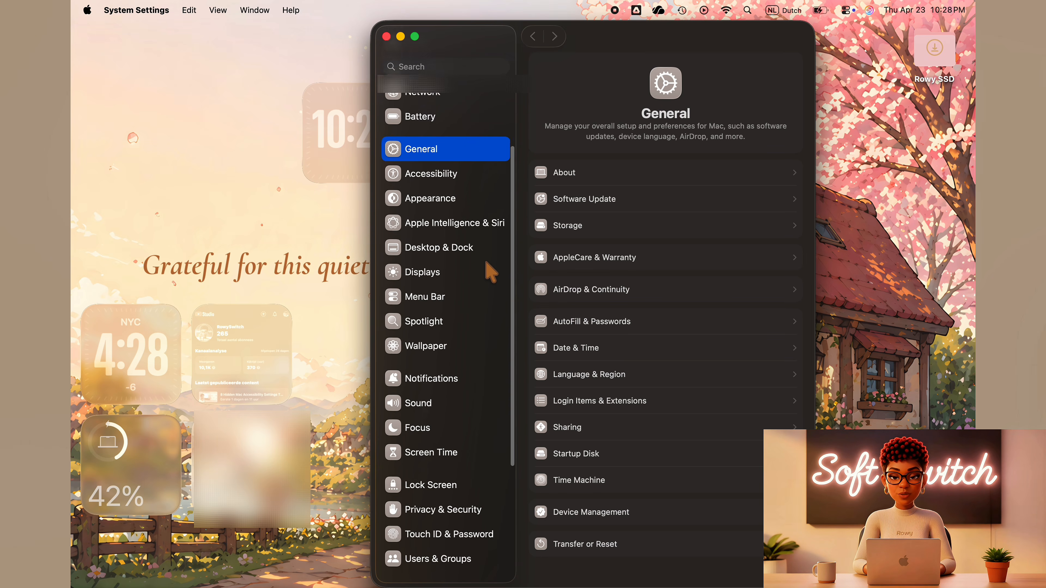
scroll(490, 271, "up", 3)
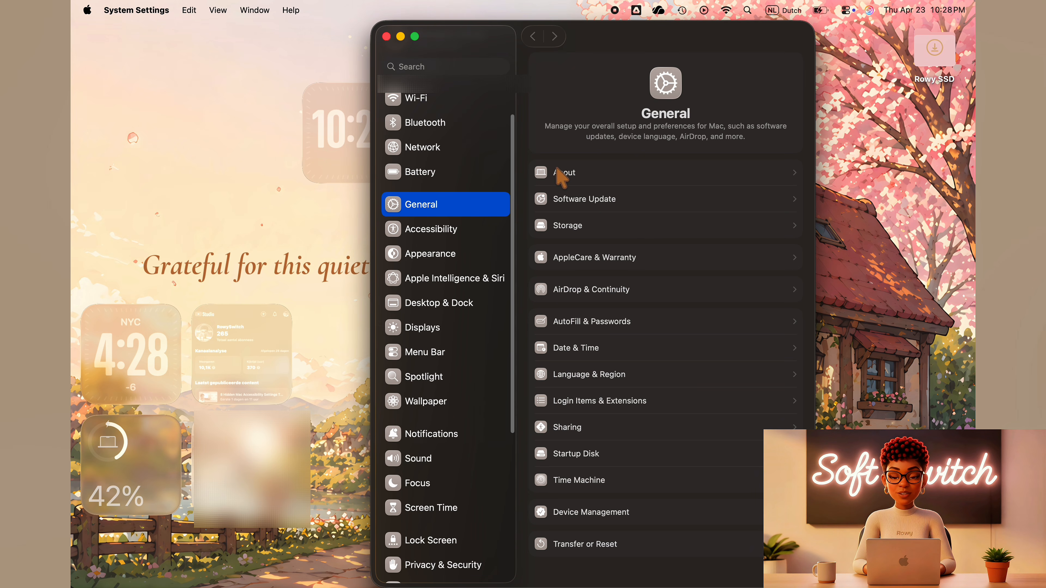
left_click(649, 375)
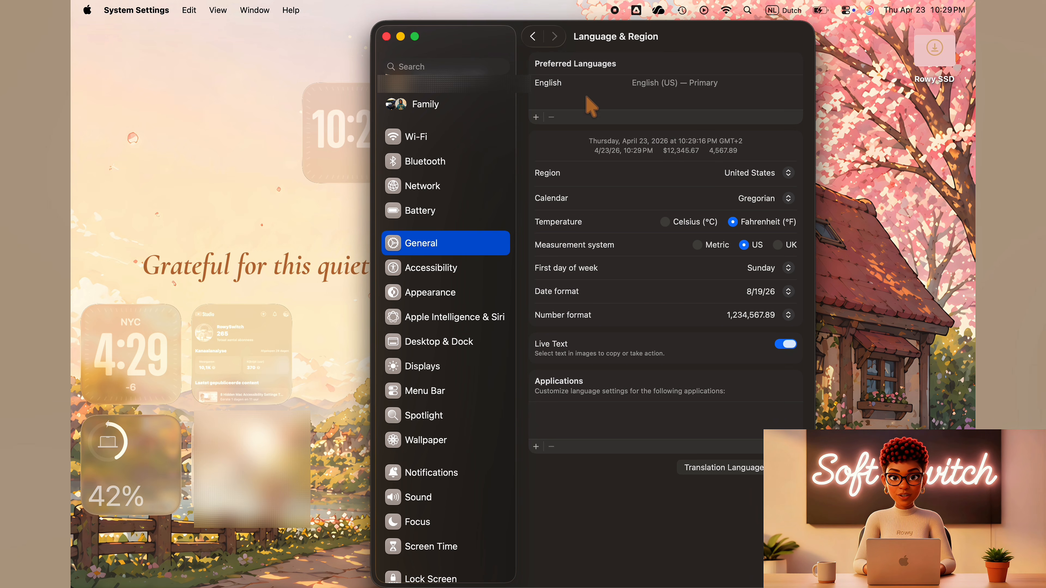
- Check the Apple Intelligence & Siri settings and its ChatGPT extension, and quit System Settings
left_click(453, 324)
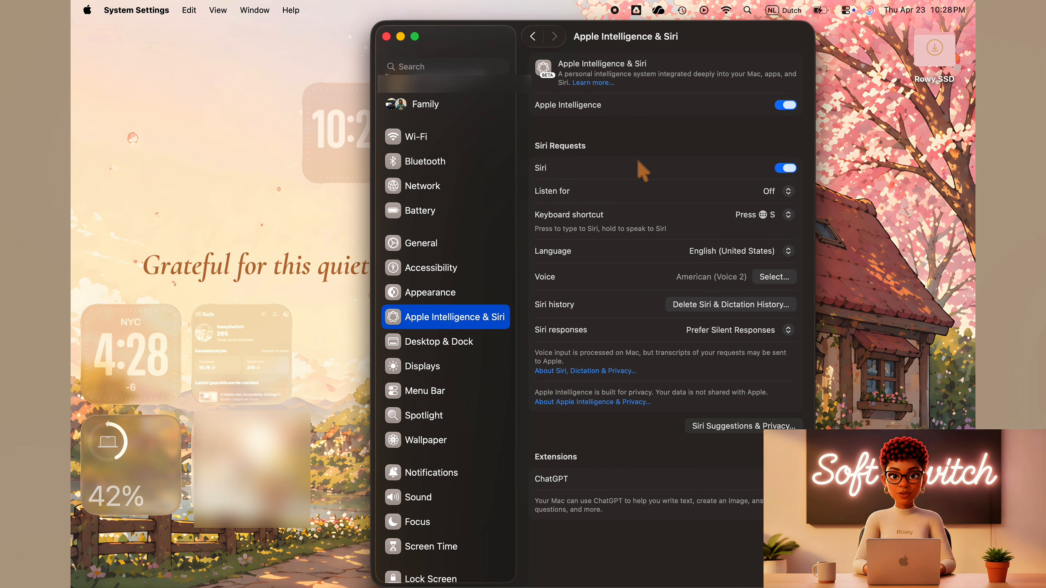
left_click(600, 484)
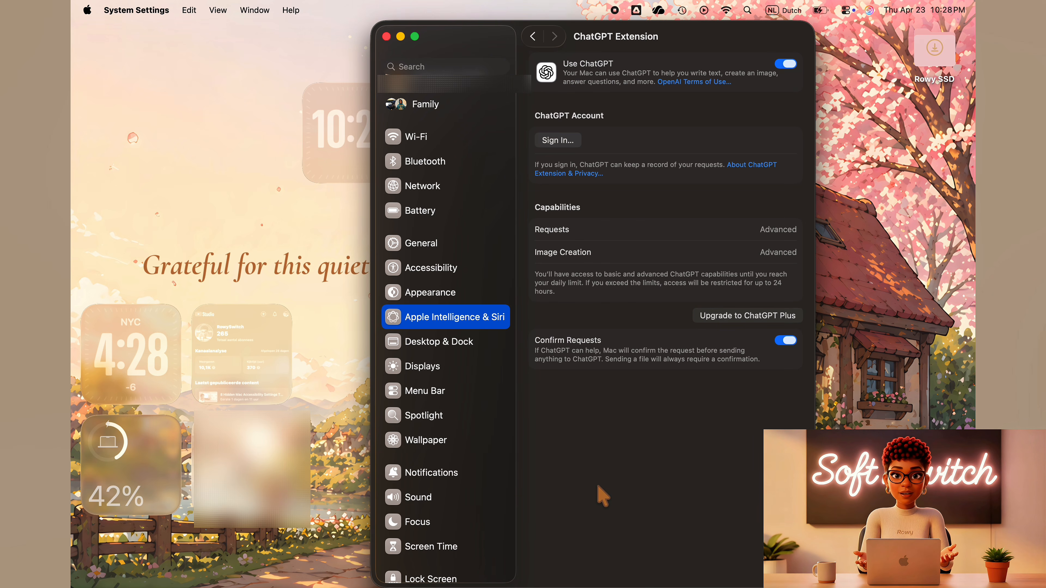
key("super+q")
- Switch to Shortcuts, close the Record & Sum Meeting 1 editor and add the Record & Sum Meeting shortcut to the Dock
key("ctrl+Up")
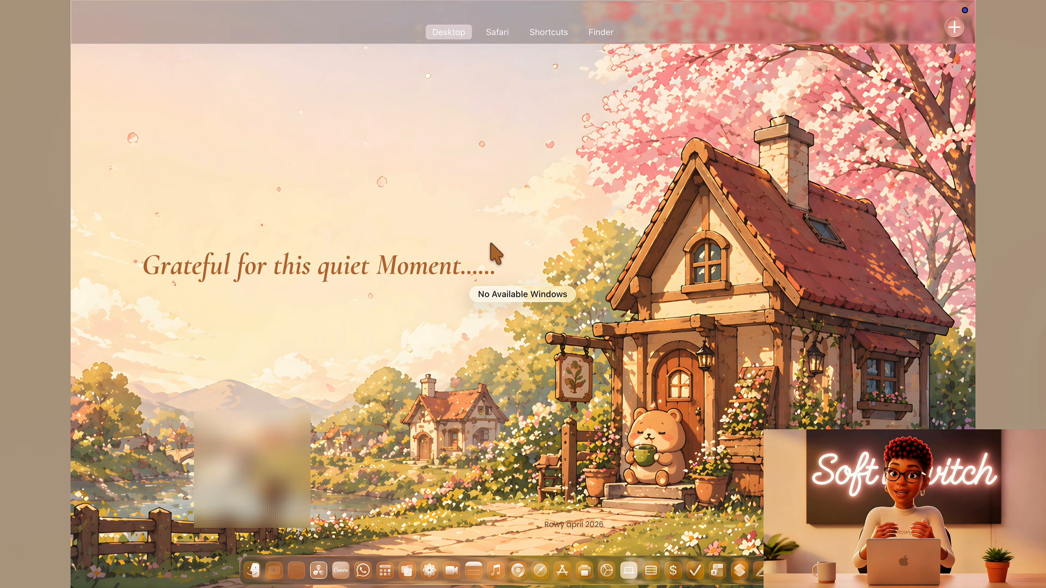
left_click(548, 49)
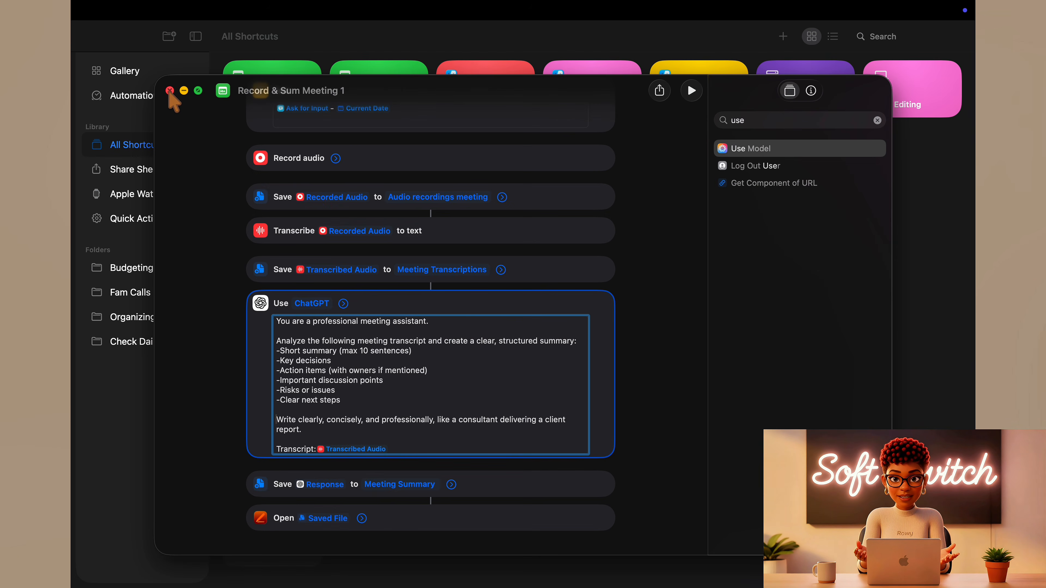
left_click(169, 91)
right_click(291, 99)
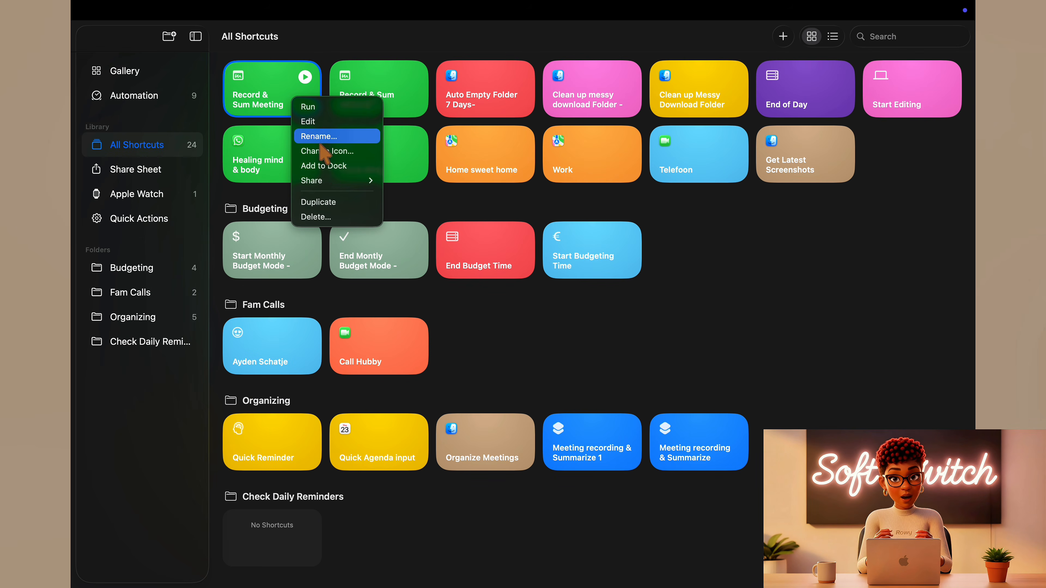
left_click(364, 169)
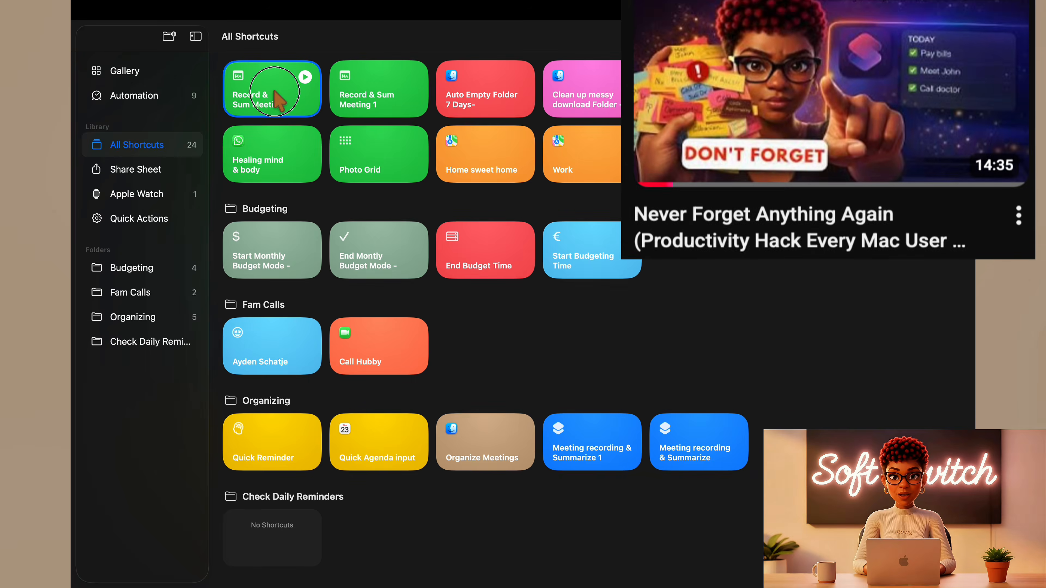